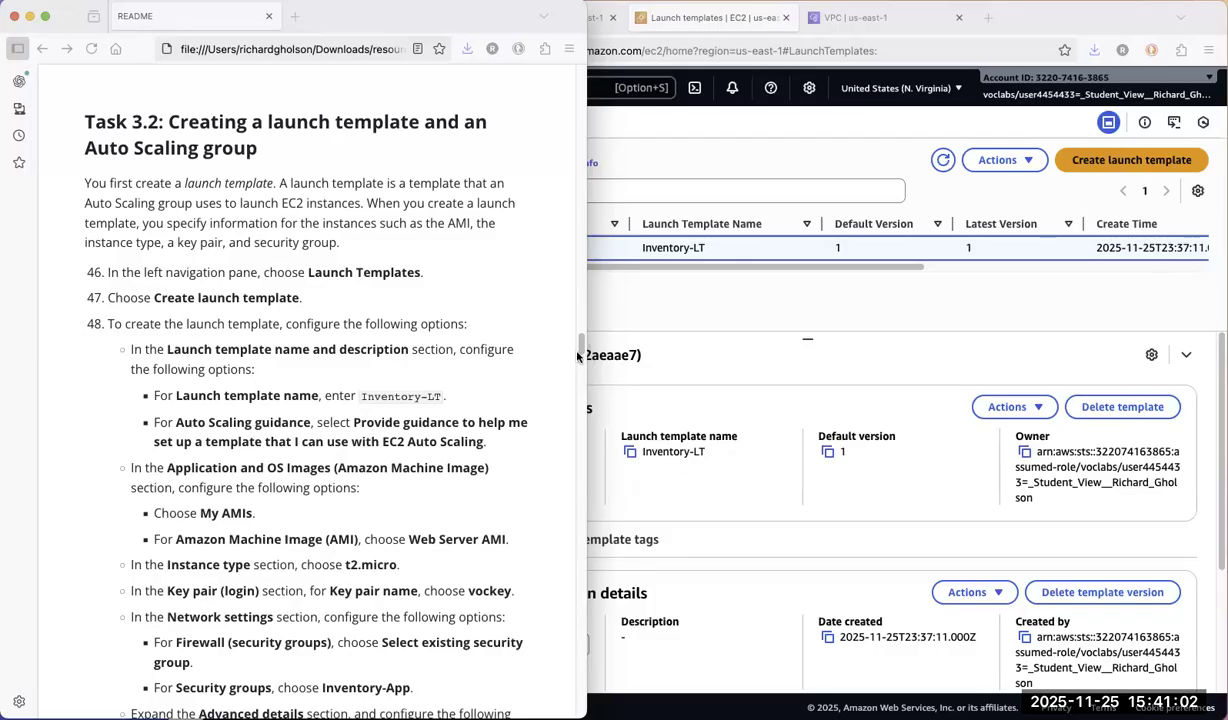
# Review the README's Auto Scaling group instructions and the version details of the Inventory-LT launch template
pyautogui.moveTo(578, 353); pyautogui.dragTo(578, 400)
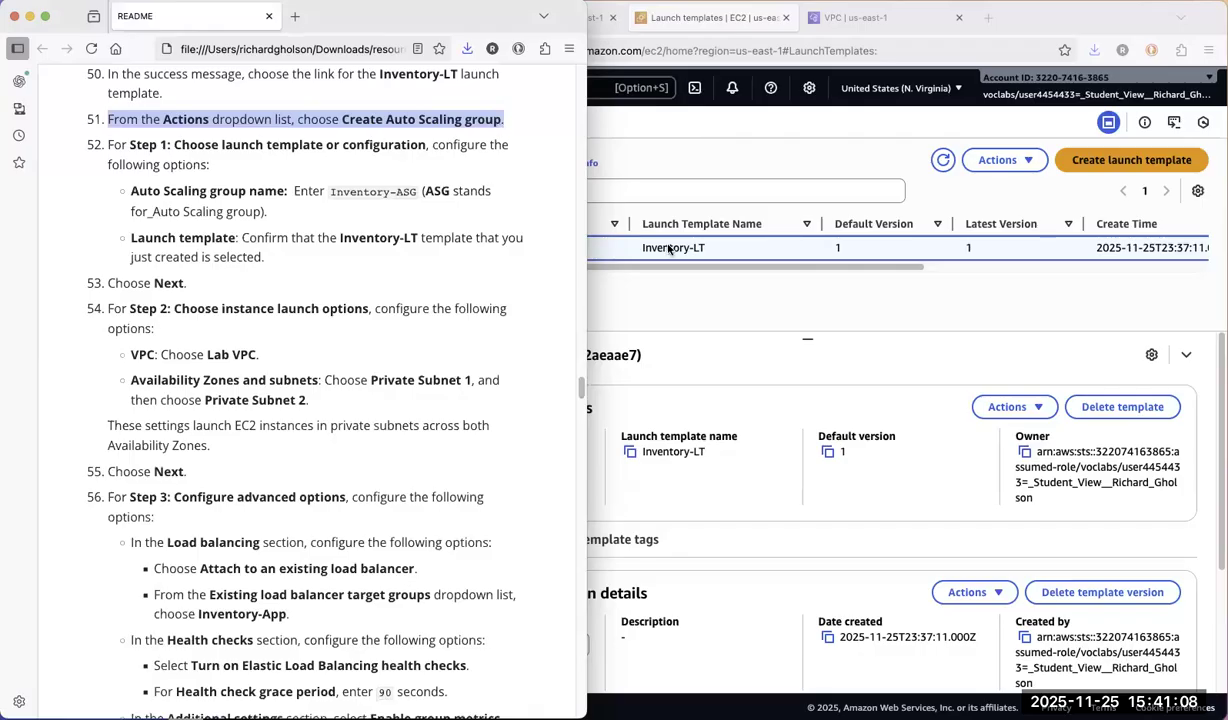
pyautogui.click(715, 303)
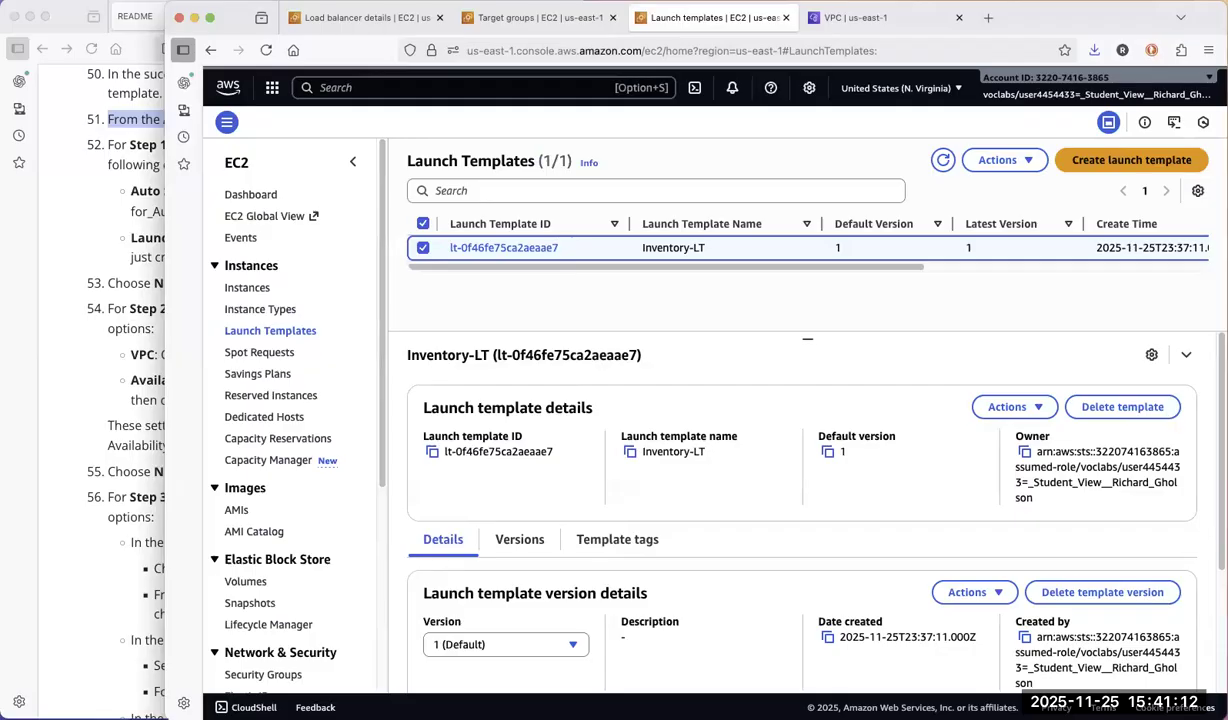
pyautogui.scroll(-3, 800, 500)
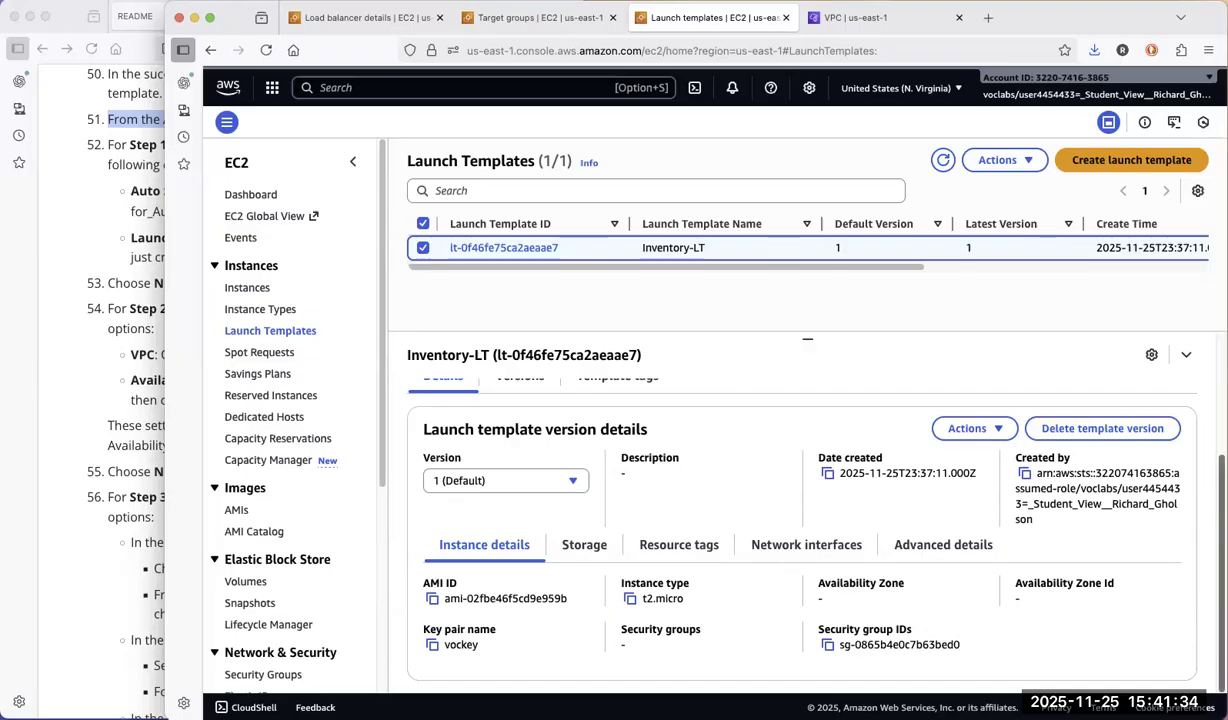
pyautogui.scroll(1, 800, 520)
pyautogui.scroll(1, 800, 520)
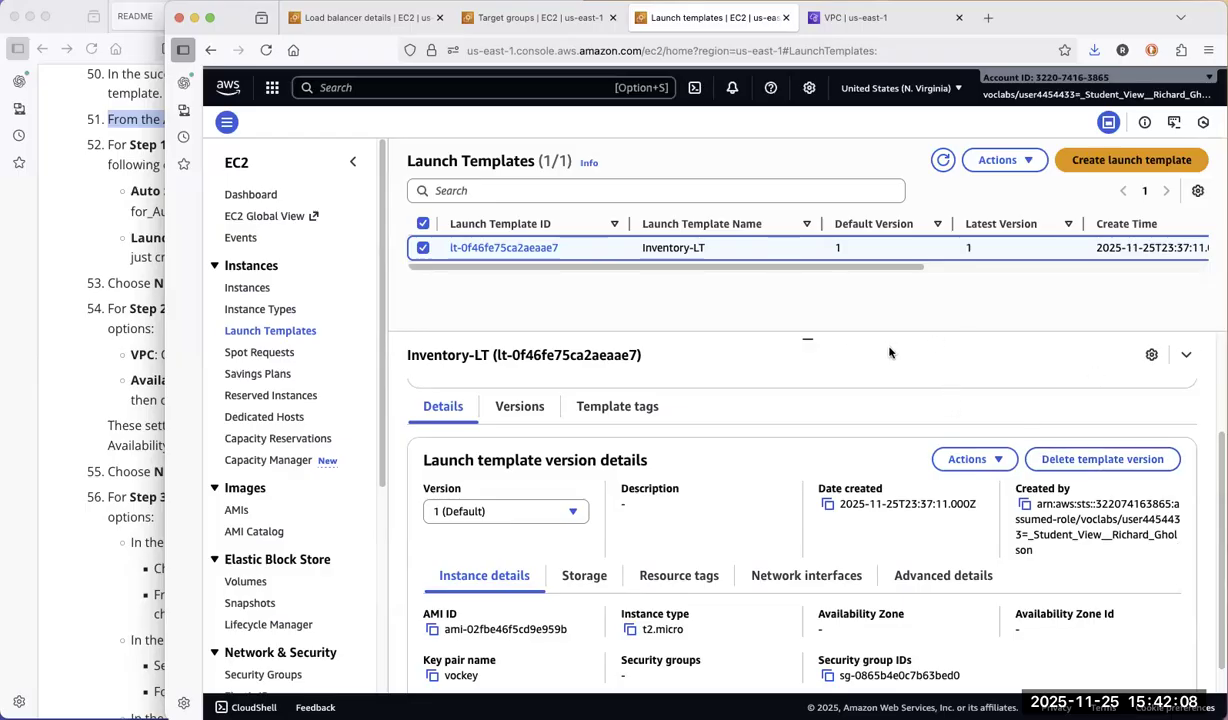
# Open the Auto Scaling Groups page and review its overview of how Auto Scaling groups work
pyautogui.click(1031, 162)
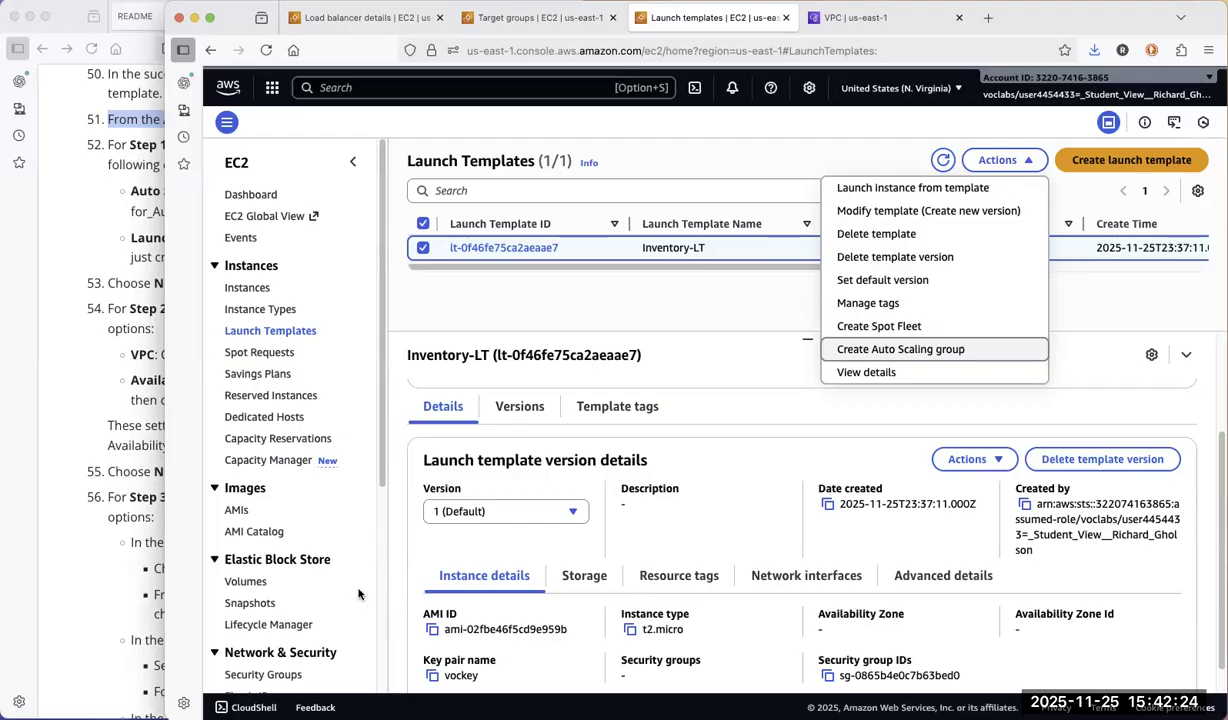
pyautogui.scroll(-6, 375, 525)
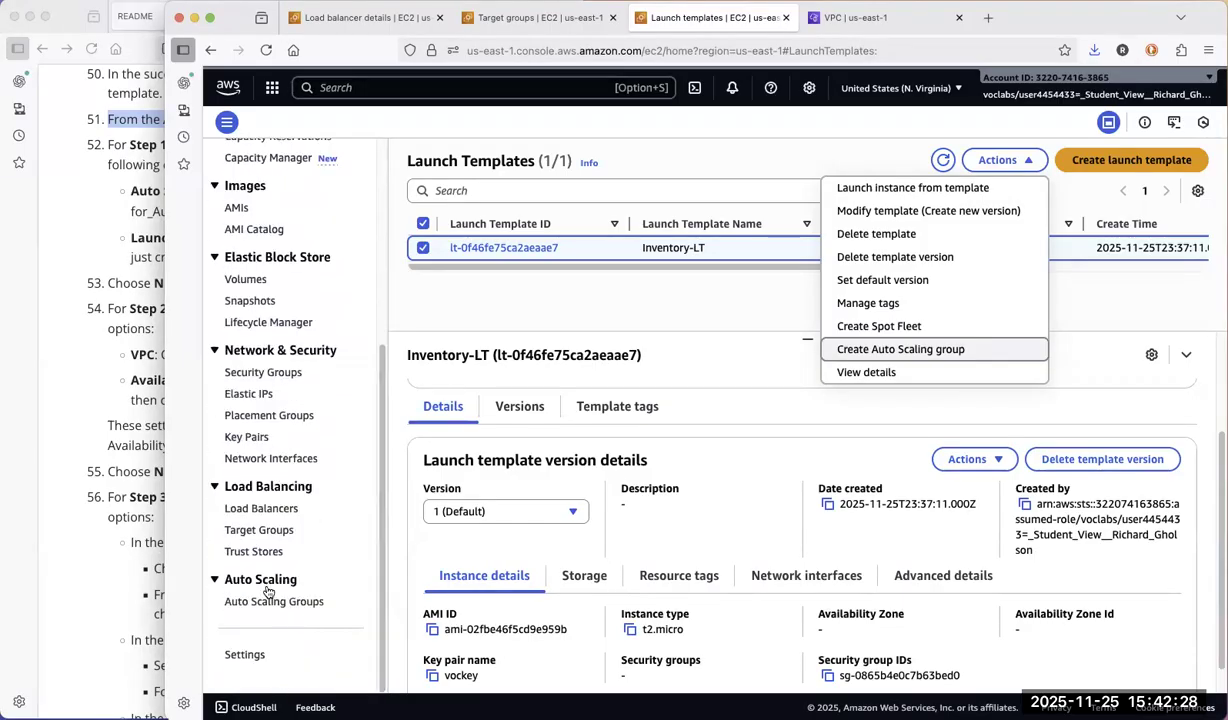
pyautogui.click(274, 602)
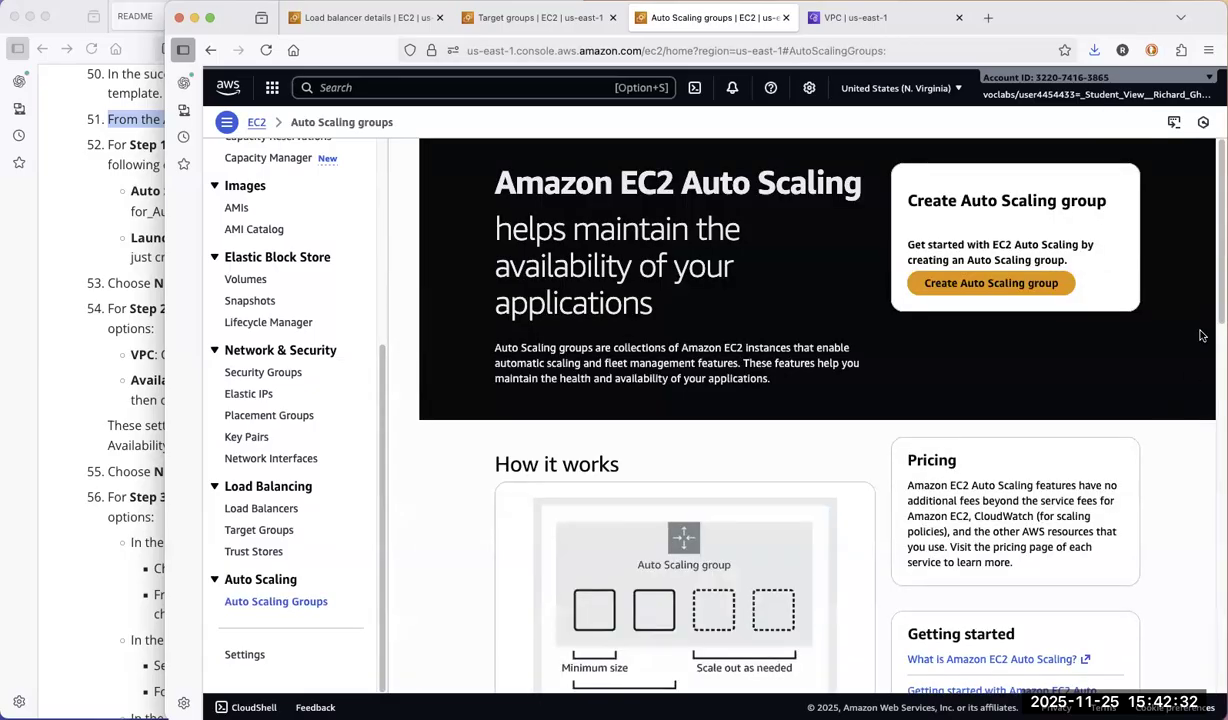
pyautogui.scroll(-4, 790, 400)
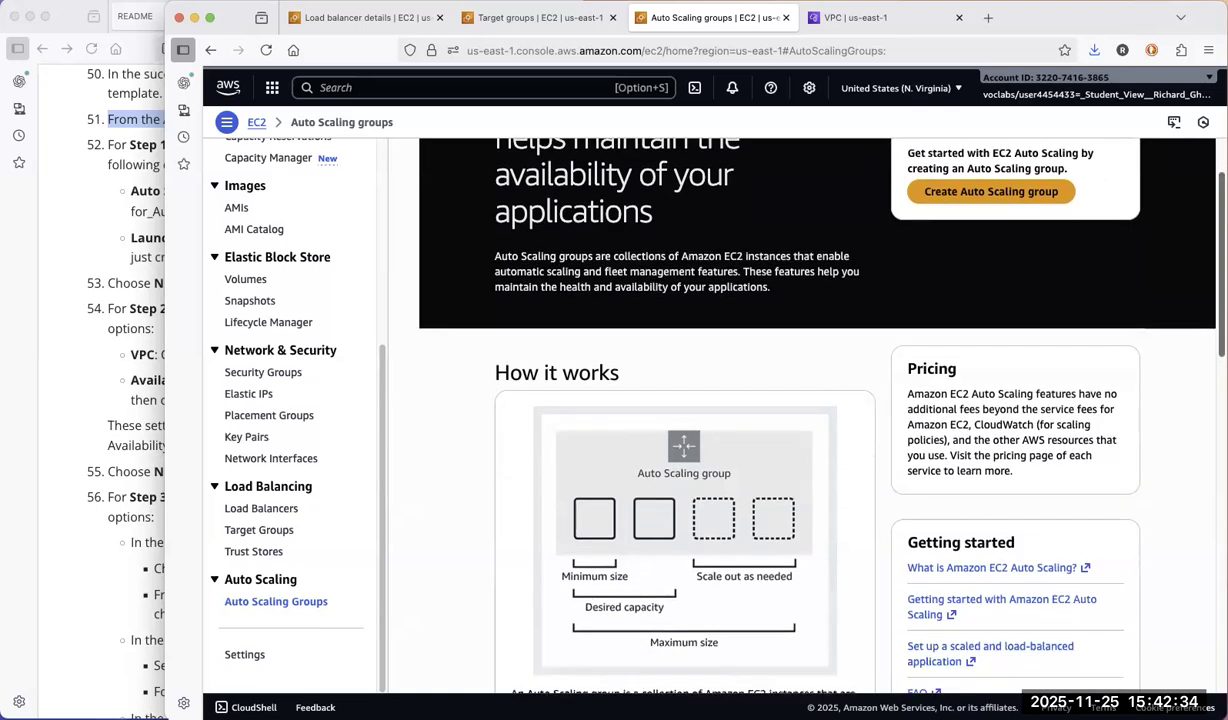
pyautogui.scroll(1, 790, 400)
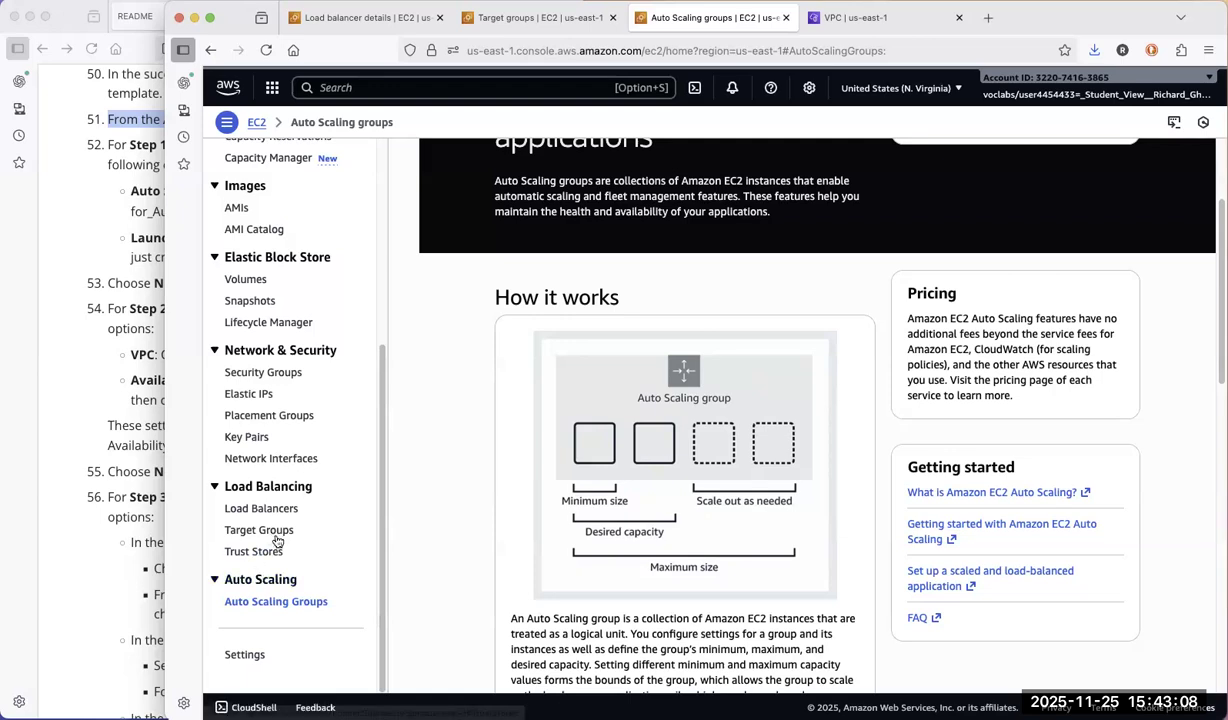
pyautogui.scroll(5, 363, 256)
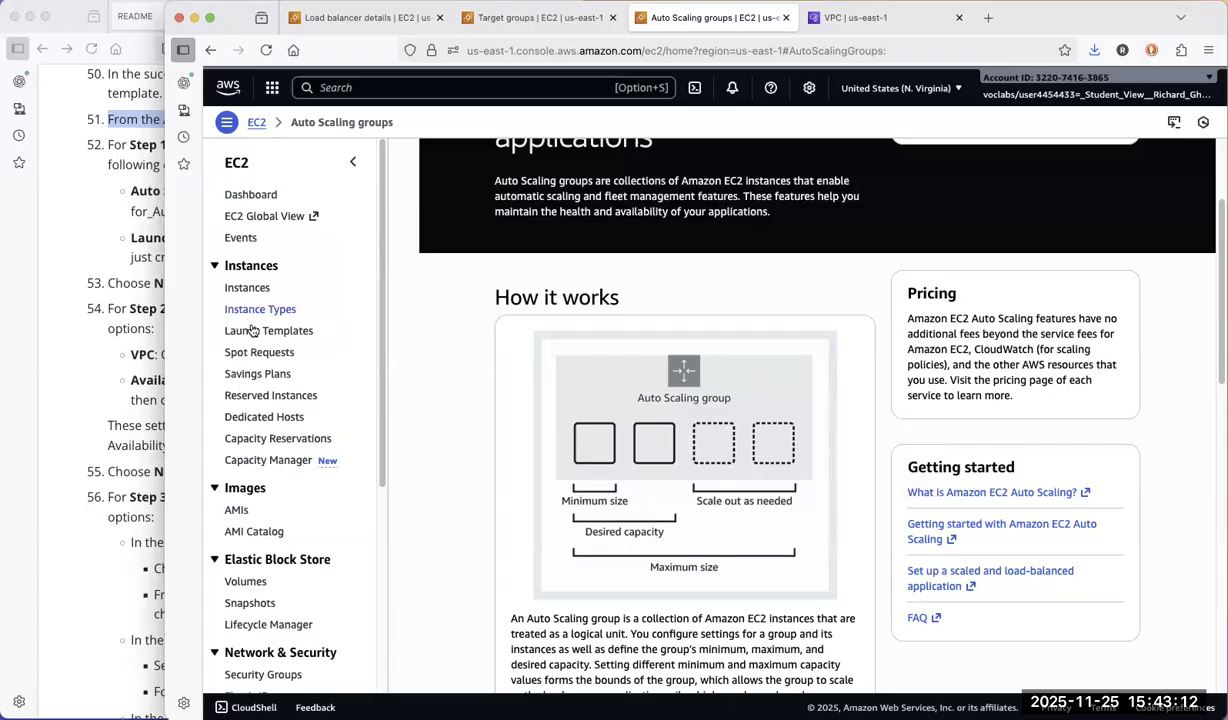
# Return to the launch templates and start creating an Auto Scaling group from Inventory-LT
pyautogui.click(253, 332)
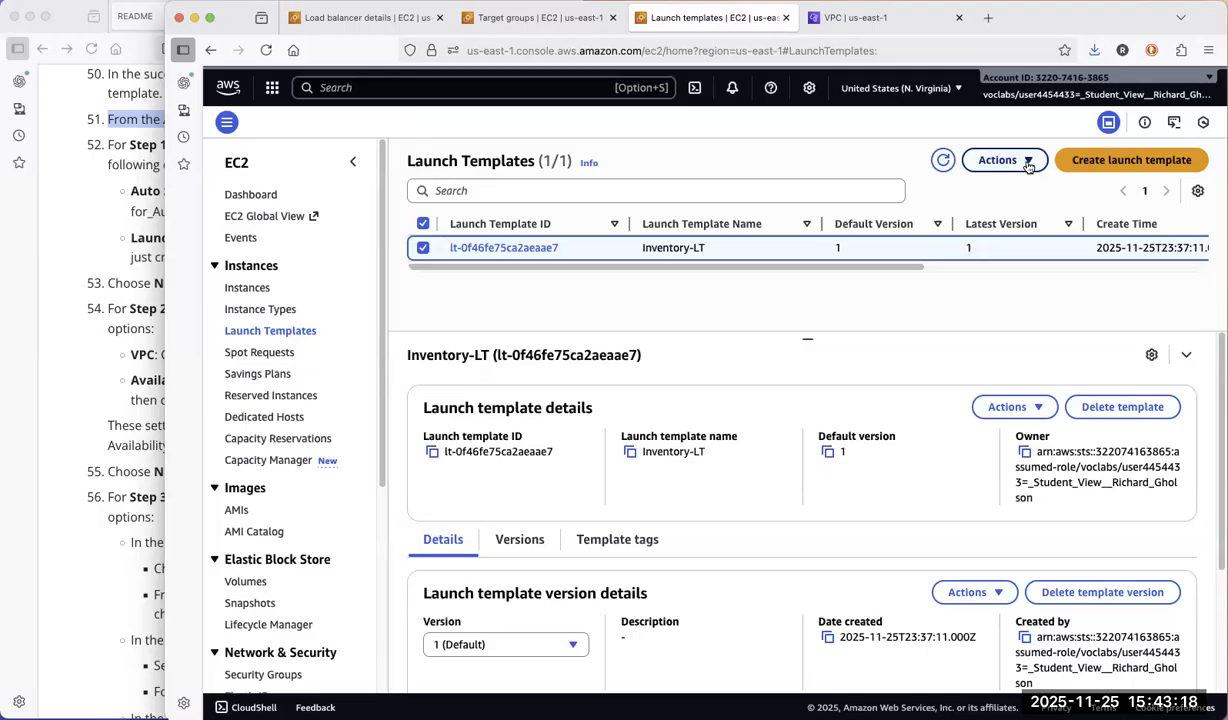
pyautogui.click(1028, 162)
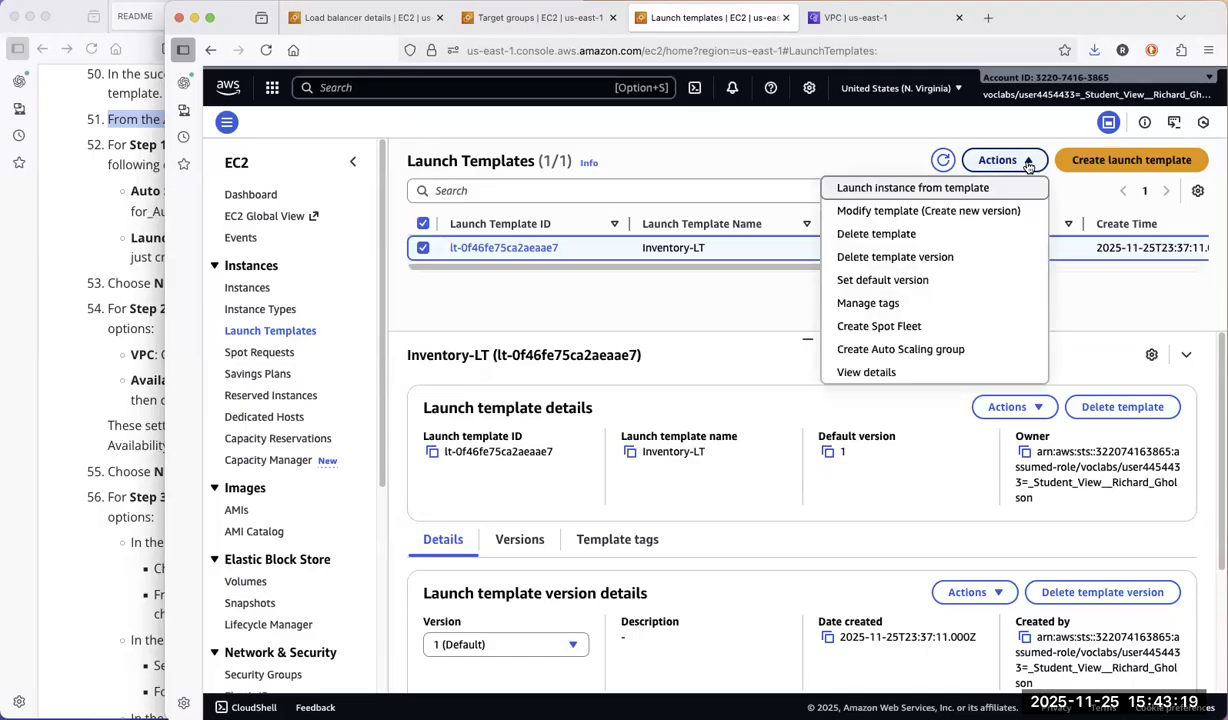
pyautogui.click(922, 354)
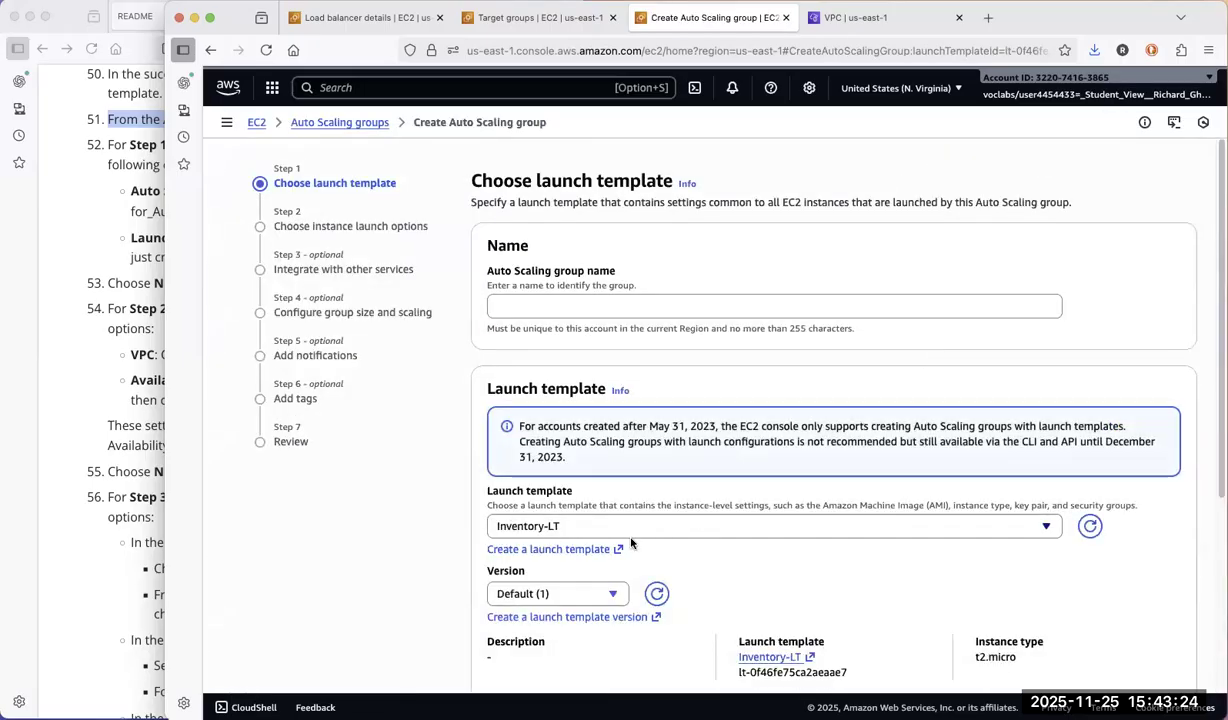
# Name the Auto Scaling group Inventory-ASG, copying the name from the README instructions
pyautogui.click(145, 561)
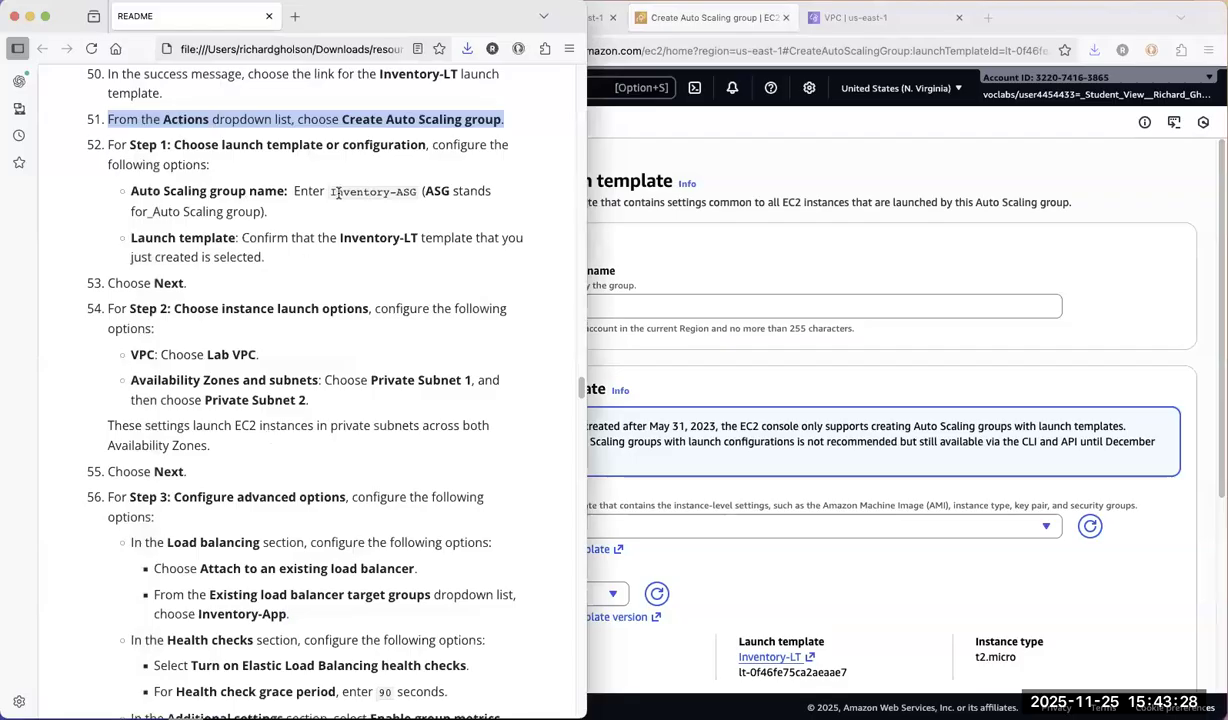
pyautogui.moveTo(331, 191); pyautogui.dragTo(412, 191)
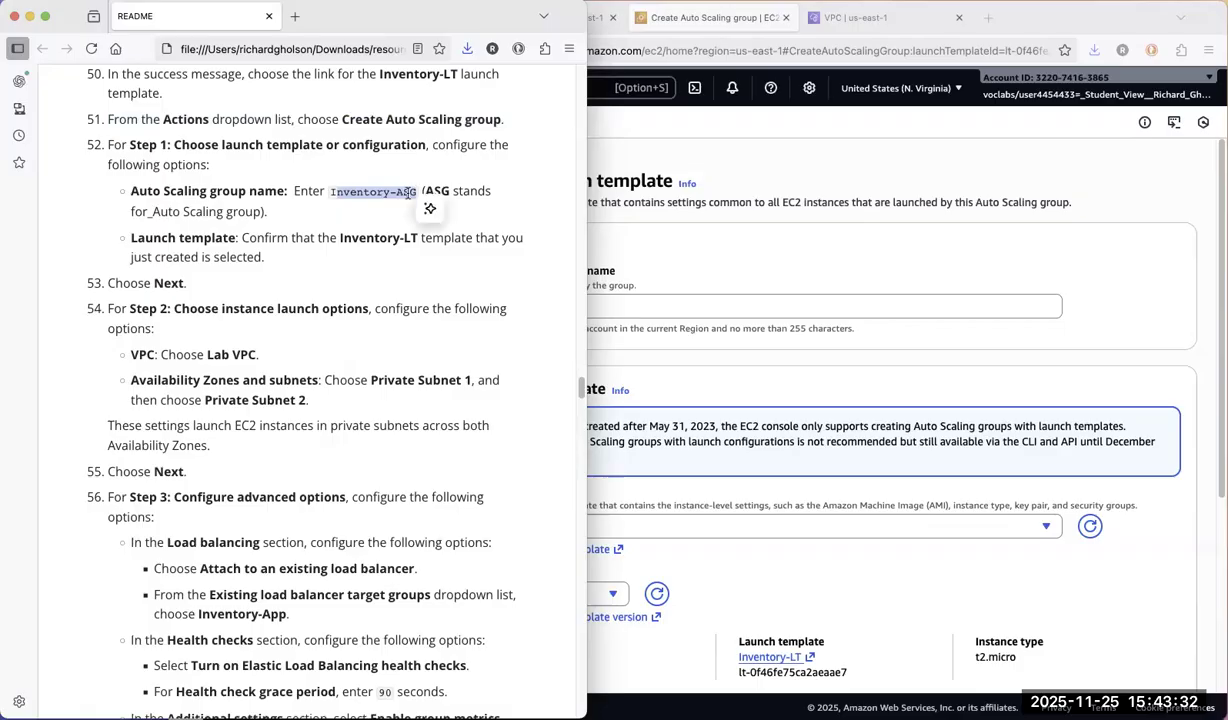
pyautogui.rightClick(407, 194)
pyautogui.click(620, 203)
pyautogui.click(617, 233)
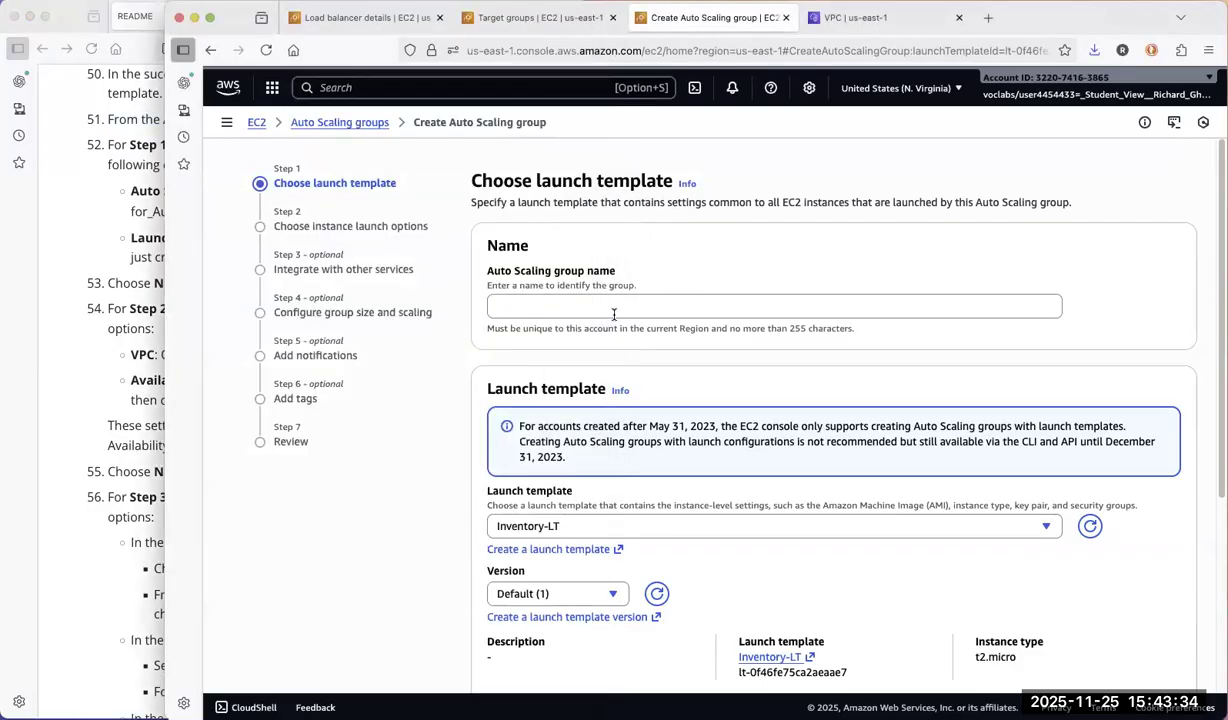
pyautogui.click(609, 309)
pyautogui.write('I')
pyautogui.rightClick(609, 314)
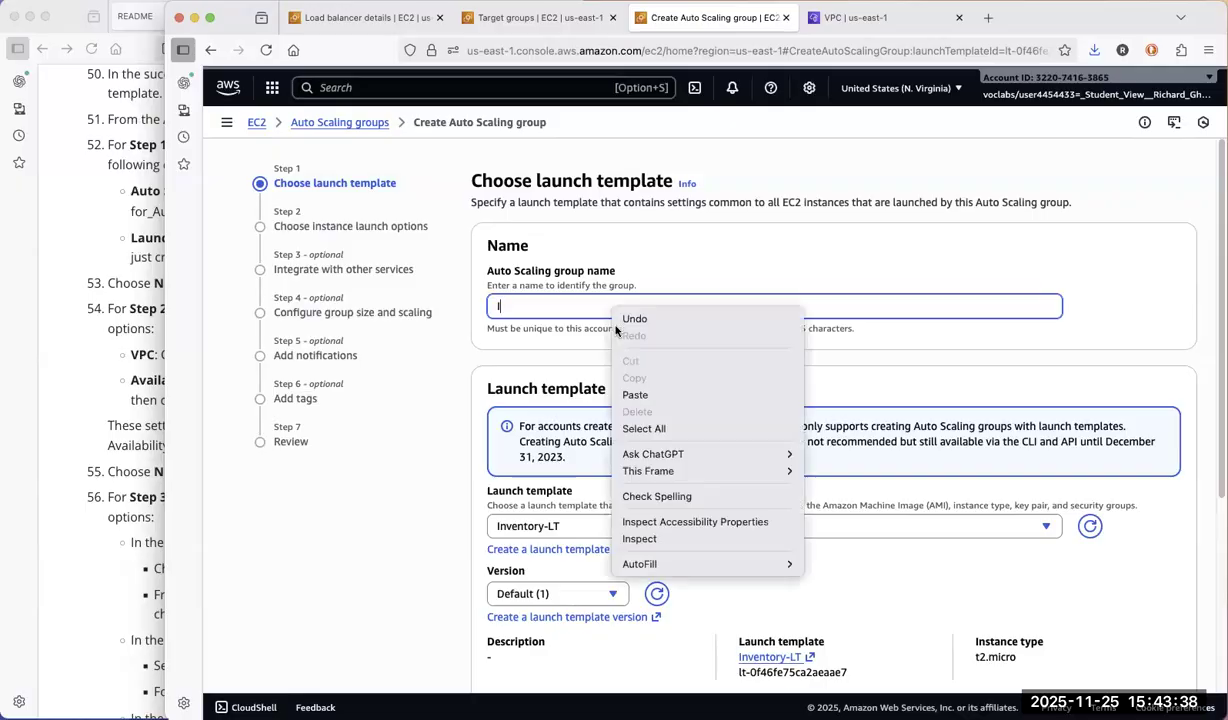
pyautogui.click(638, 398)
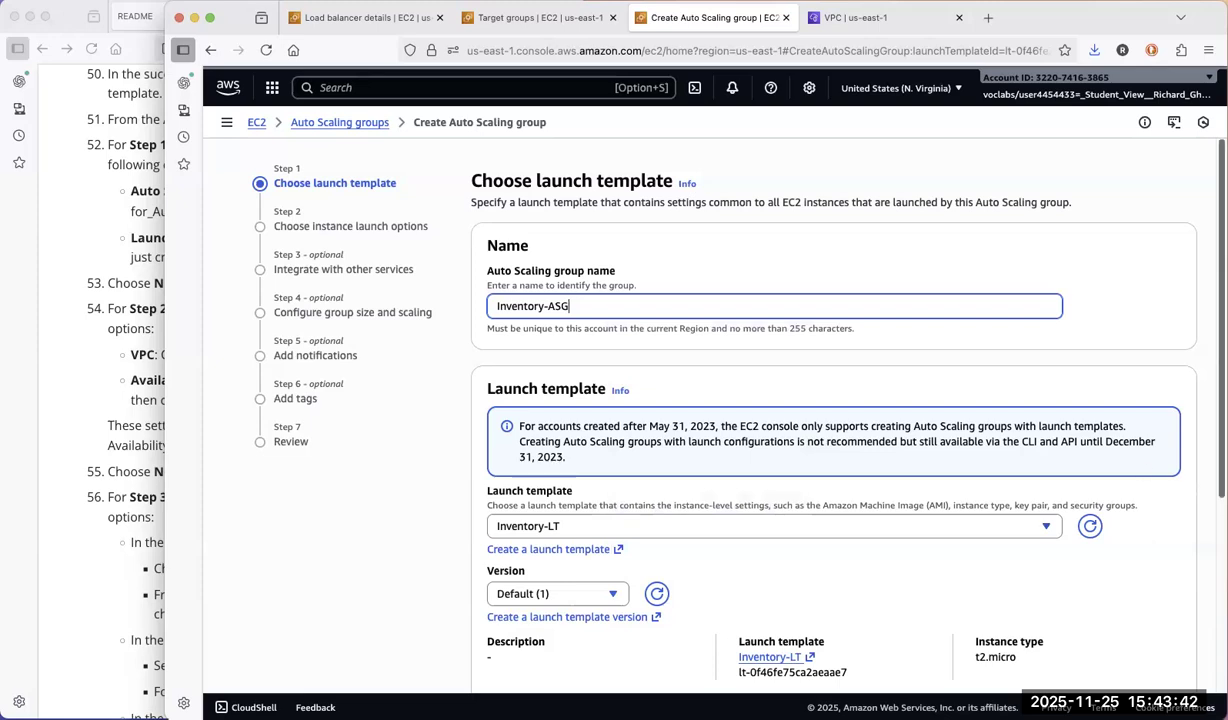
# Continue to the instance launch options and choose Lab VPC as the group's network
pyautogui.scroll(-5, 1198, 477)
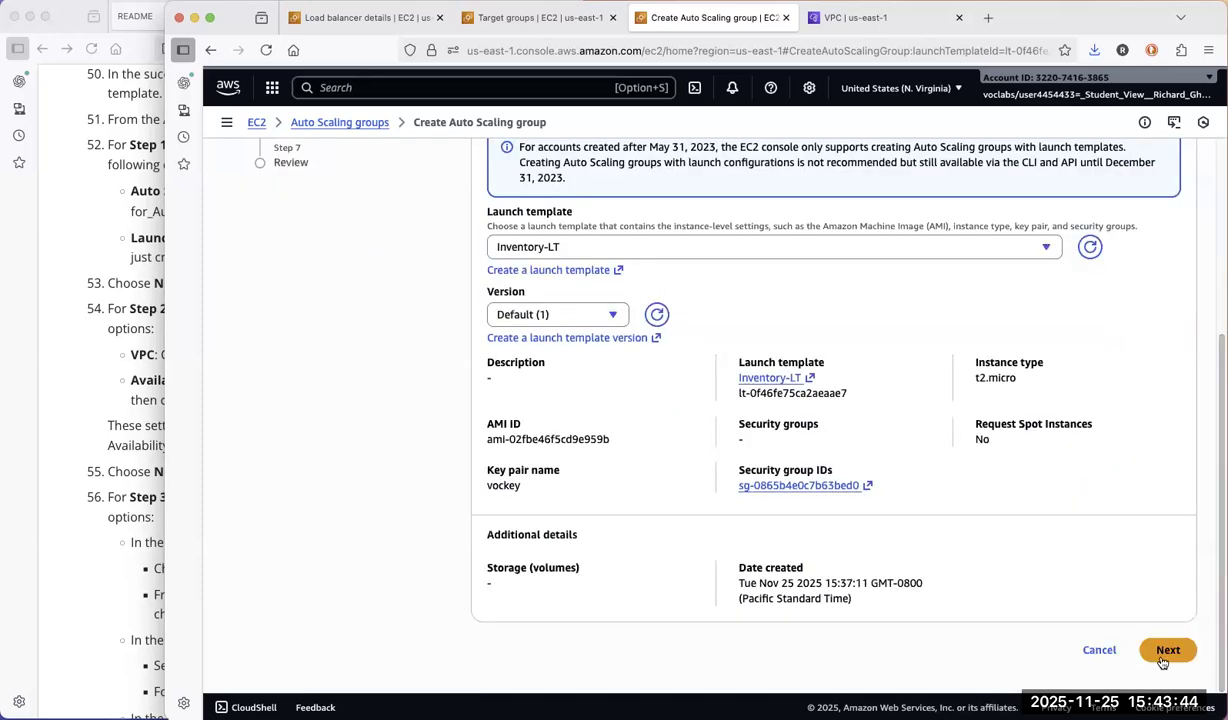
pyautogui.click(1165, 650)
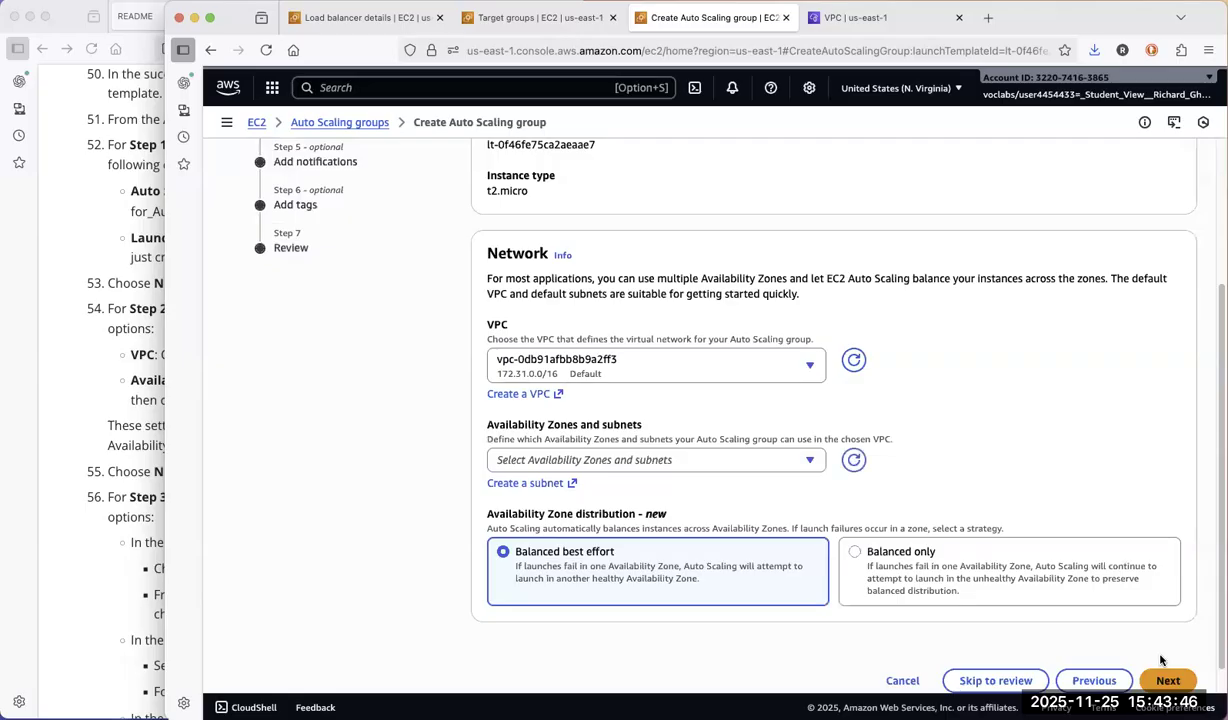
pyautogui.click(802, 369)
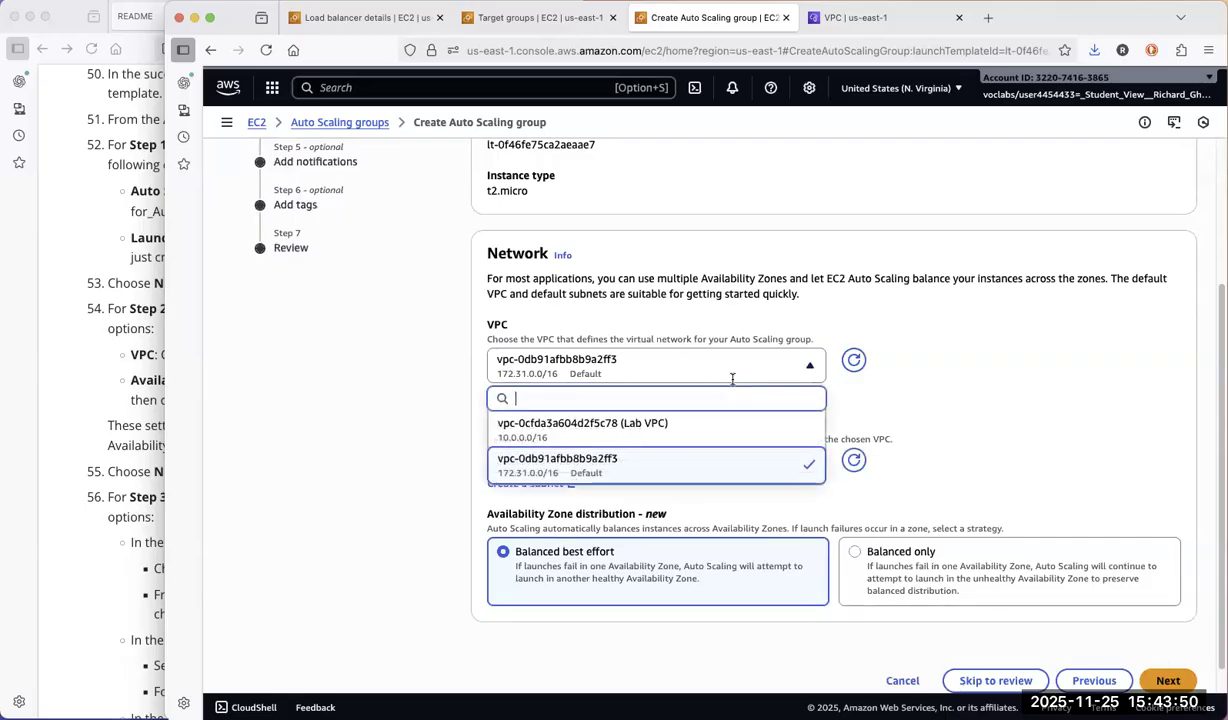
pyautogui.click(693, 430)
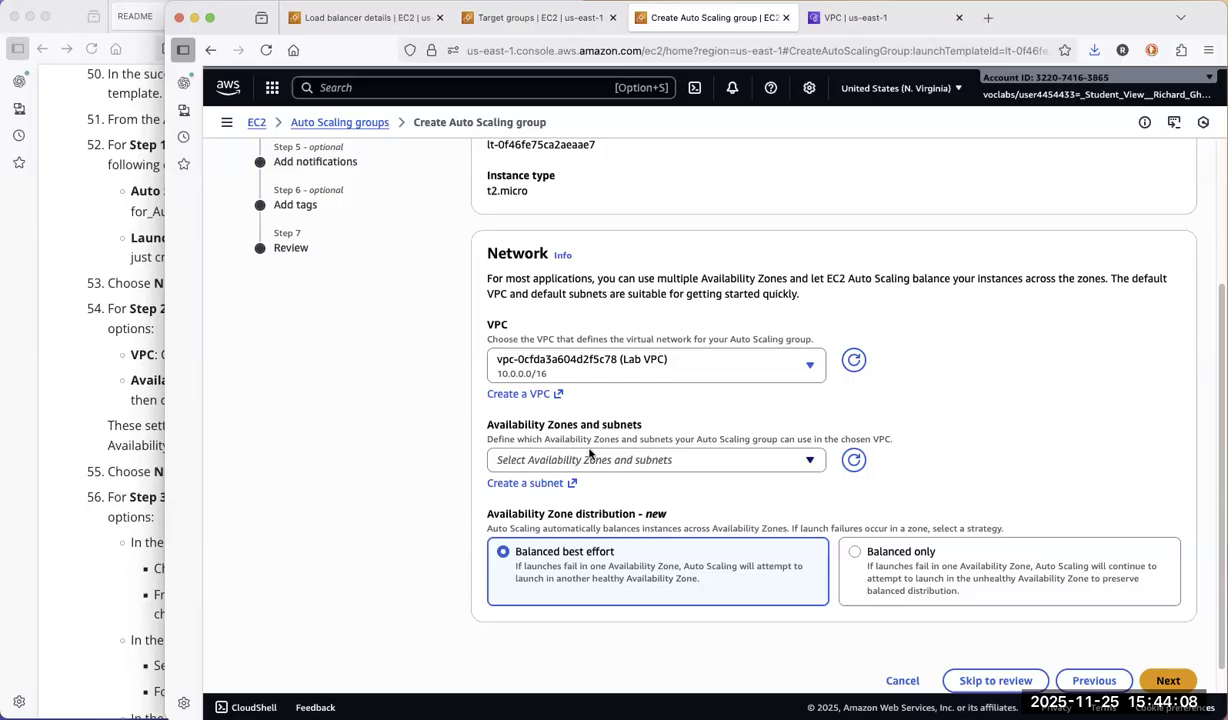
# Check the README's subnet instructions and architecture diagram, and look at the Inventory-LB load balancer details
pyautogui.click(106, 494)
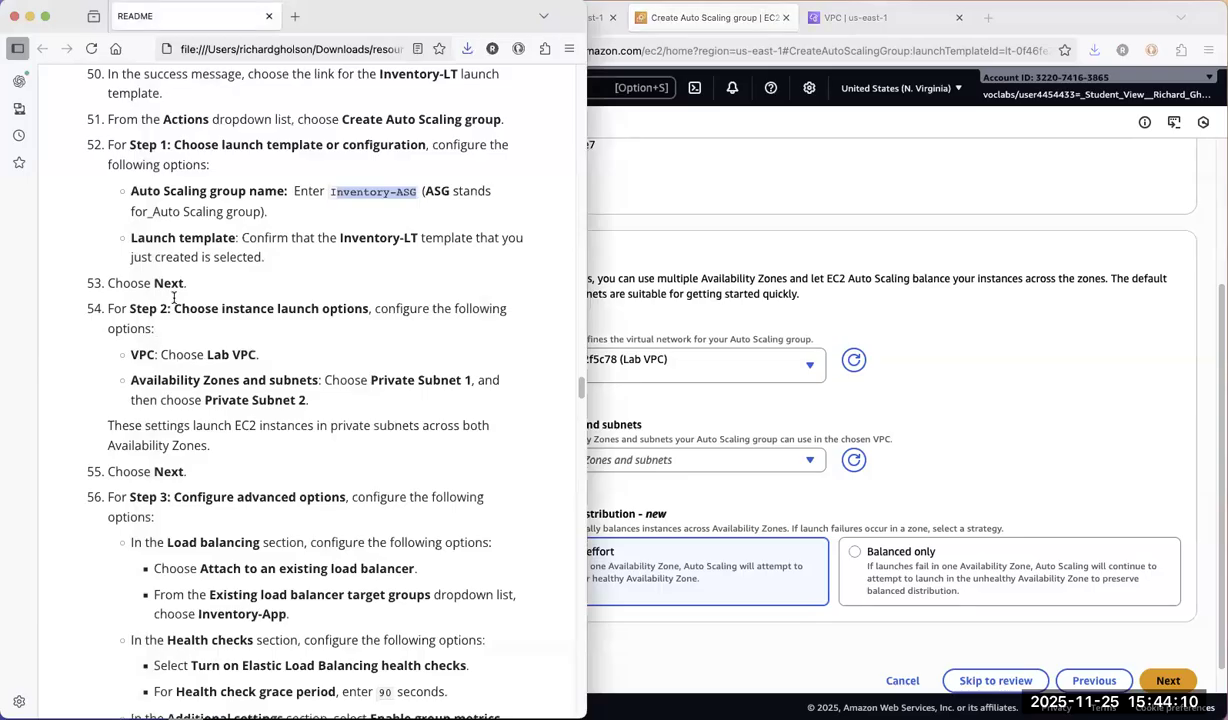
pyautogui.click(193, 310)
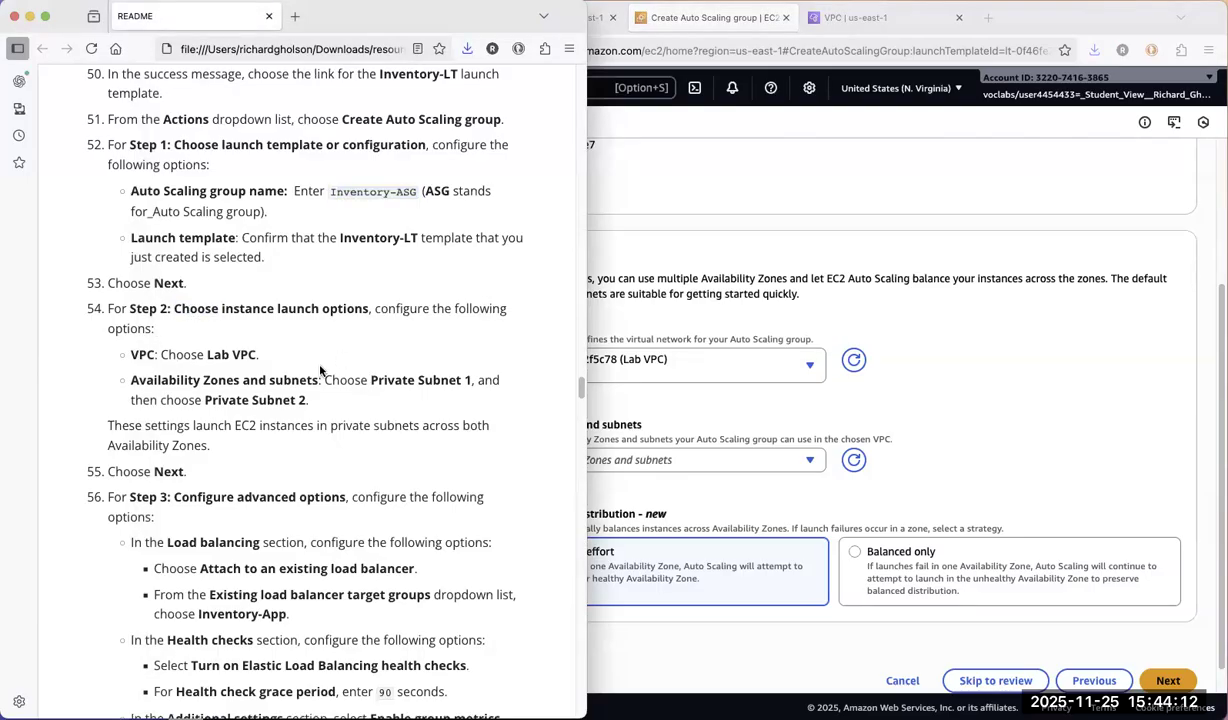
pyautogui.moveTo(134, 378); pyautogui.dragTo(372, 407)
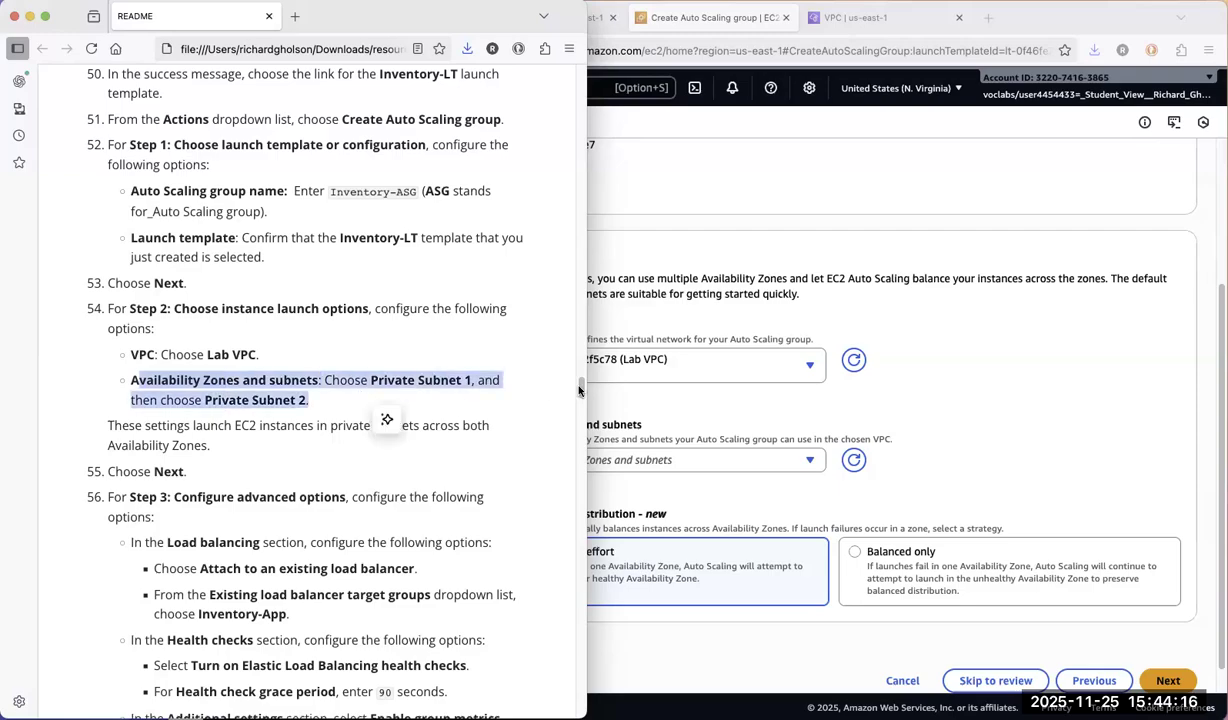
pyautogui.moveTo(580, 371); pyautogui.dragTo(580, 305)
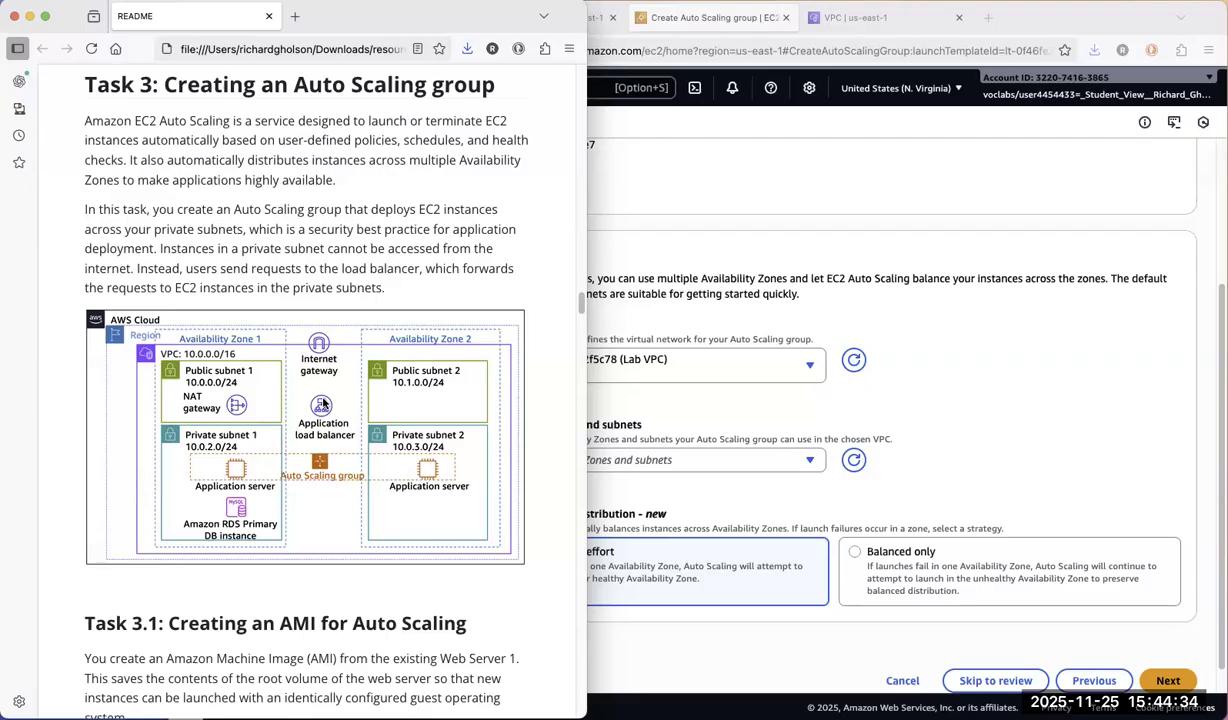
pyautogui.click(765, 187)
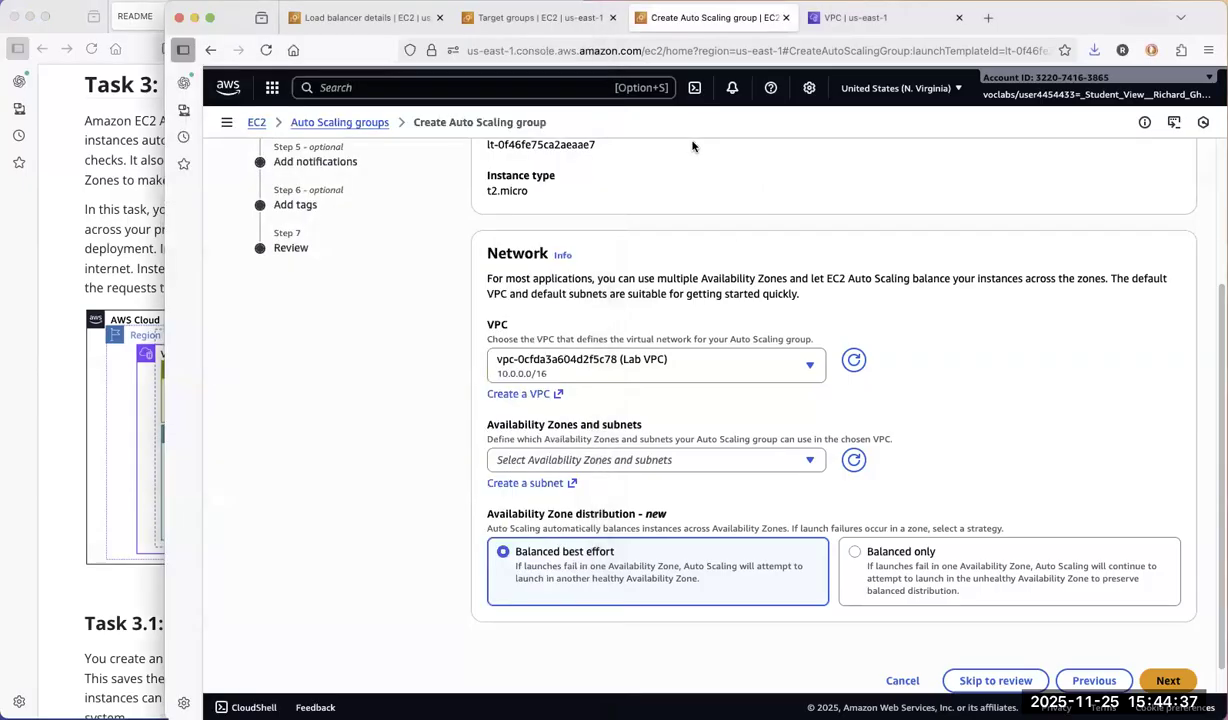
pyautogui.click(362, 17)
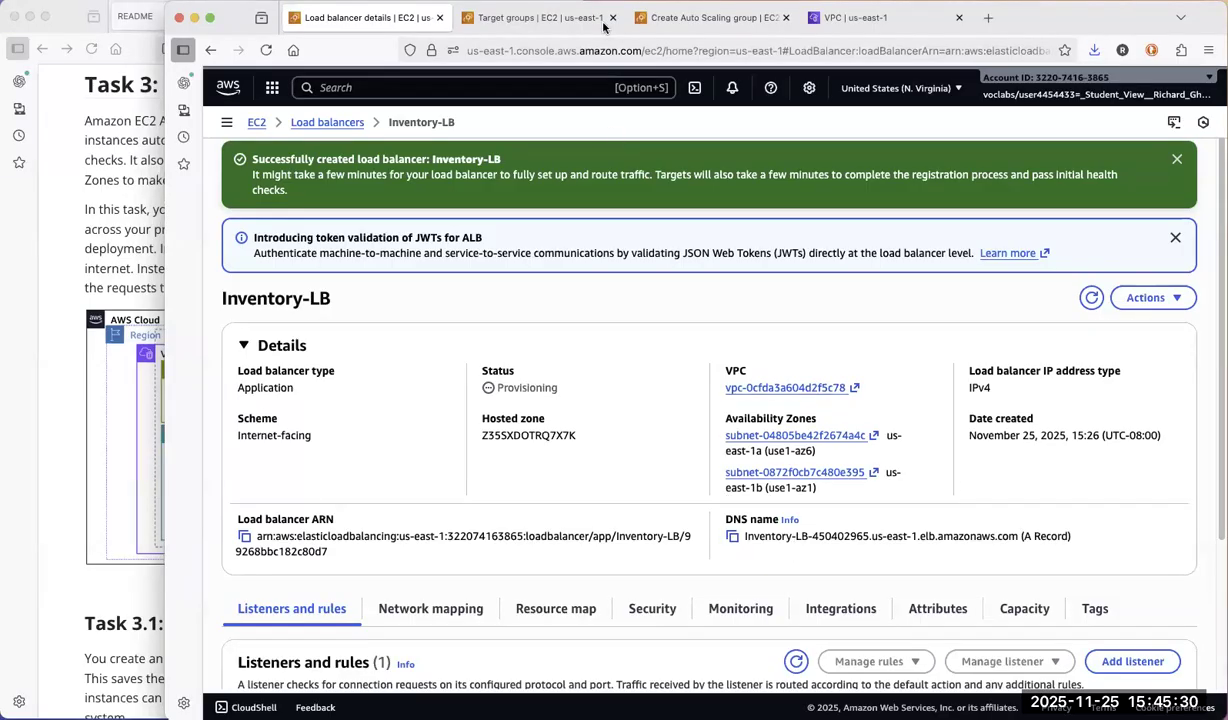
pyautogui.click(691, 19)
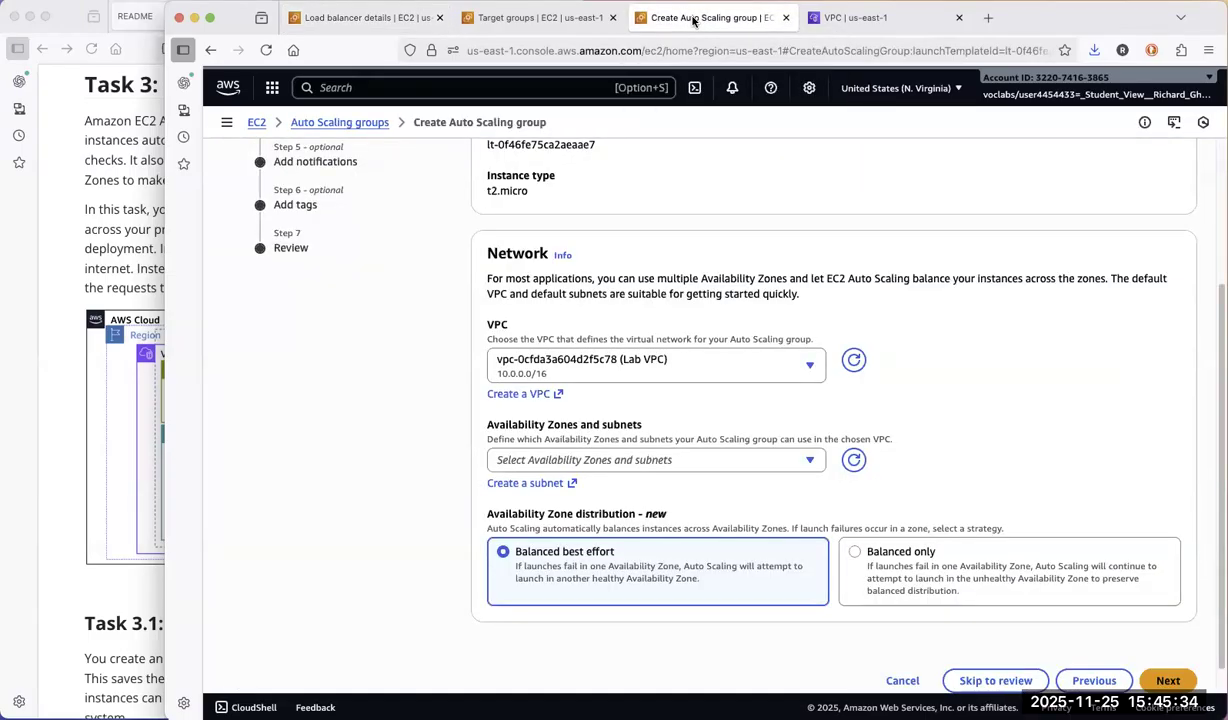
pyautogui.click(160, 432)
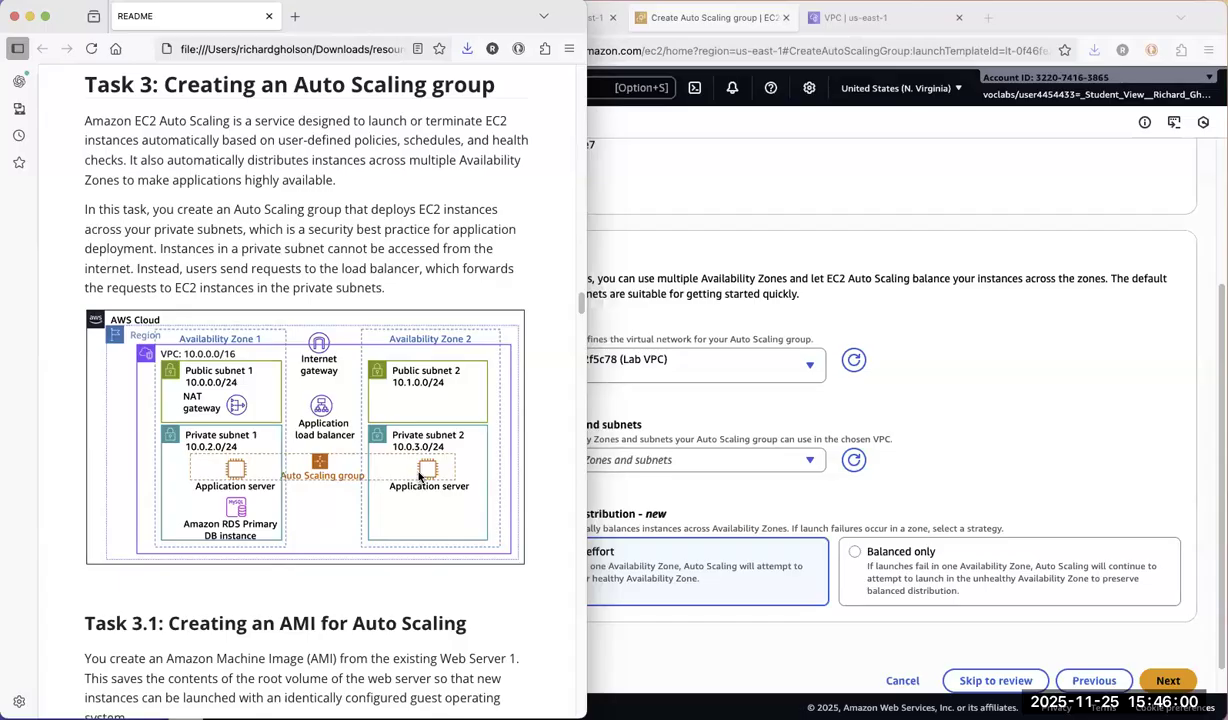
pyautogui.click(928, 360)
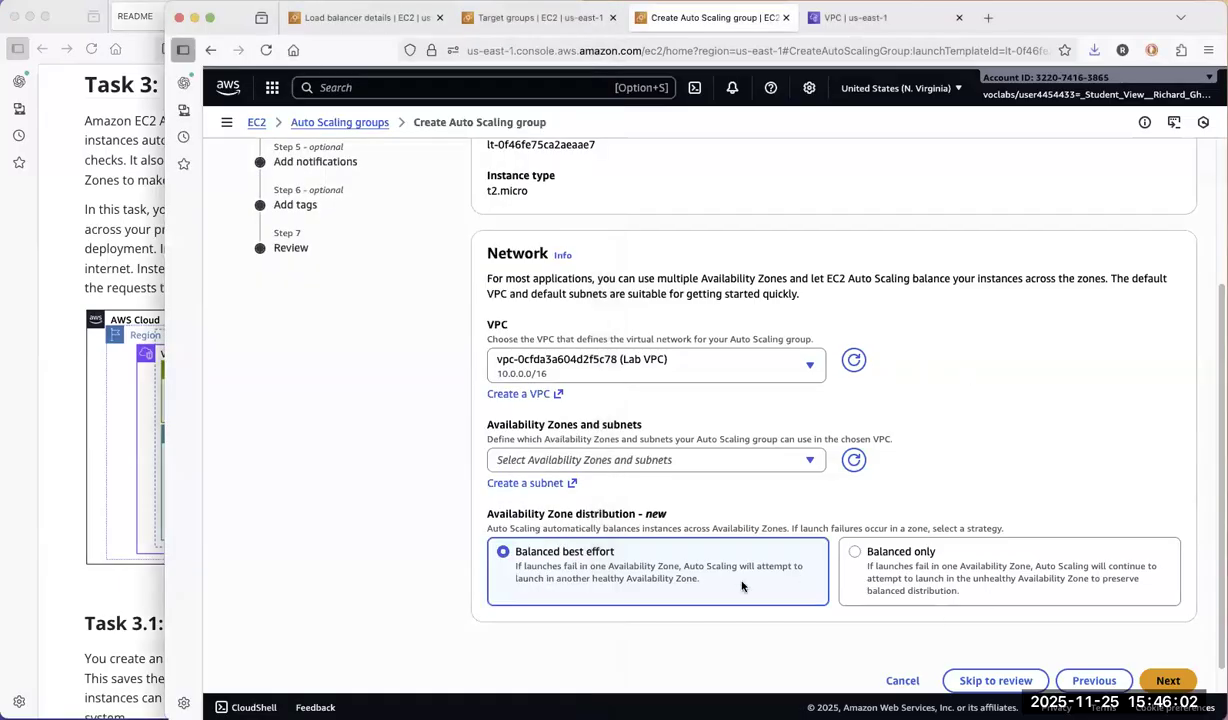
# Select Private Subnet 2 (us-east-1b) and Private Subnet 1 (us-east-1a) as the group's Availability Zones and subnets
pyautogui.click(605, 460)
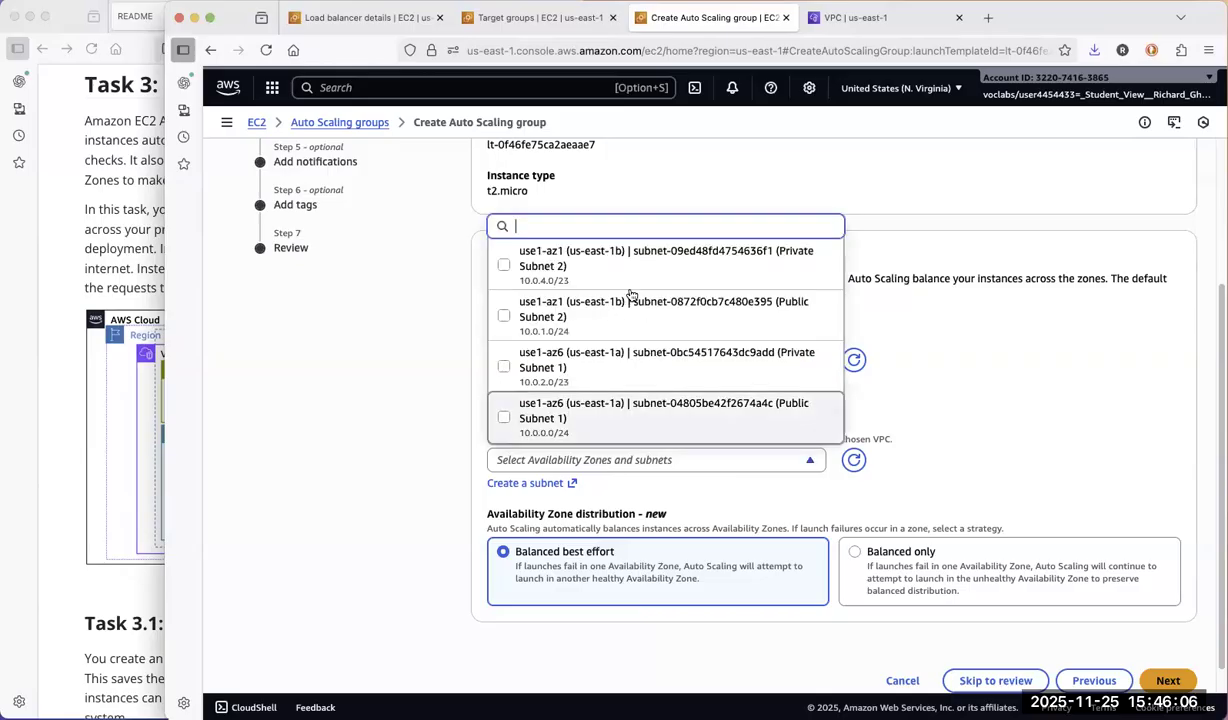
pyautogui.click(504, 266)
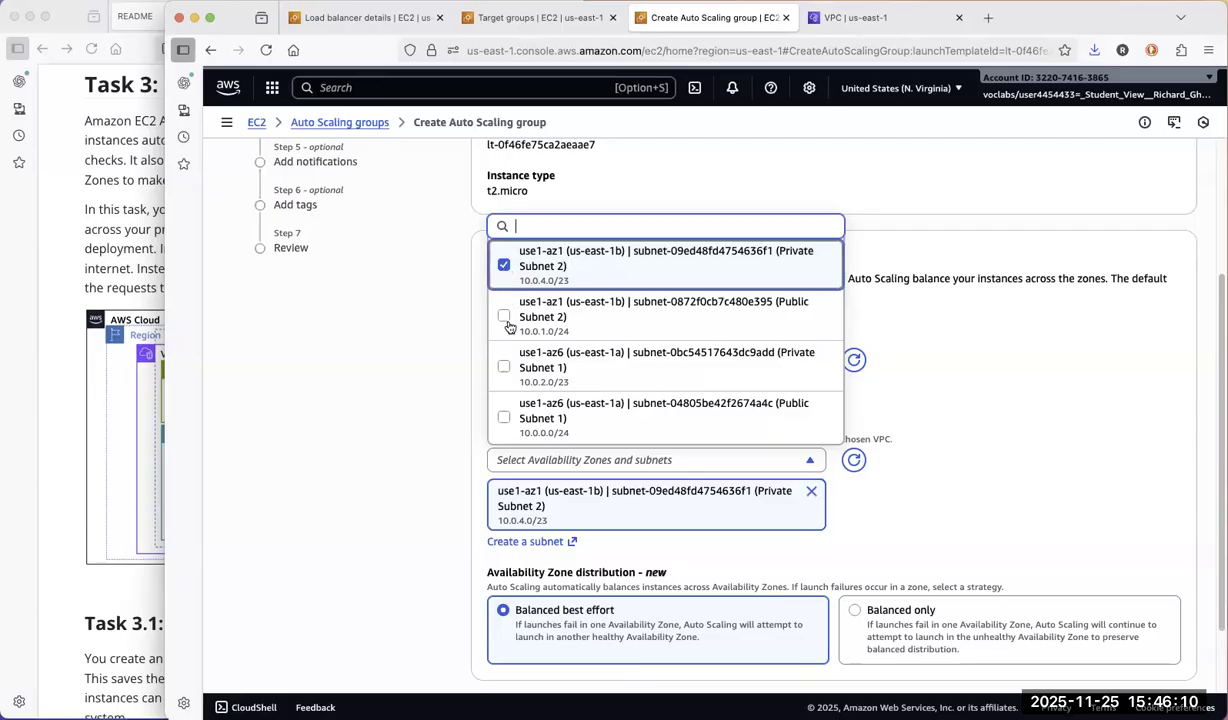
pyautogui.click(505, 367)
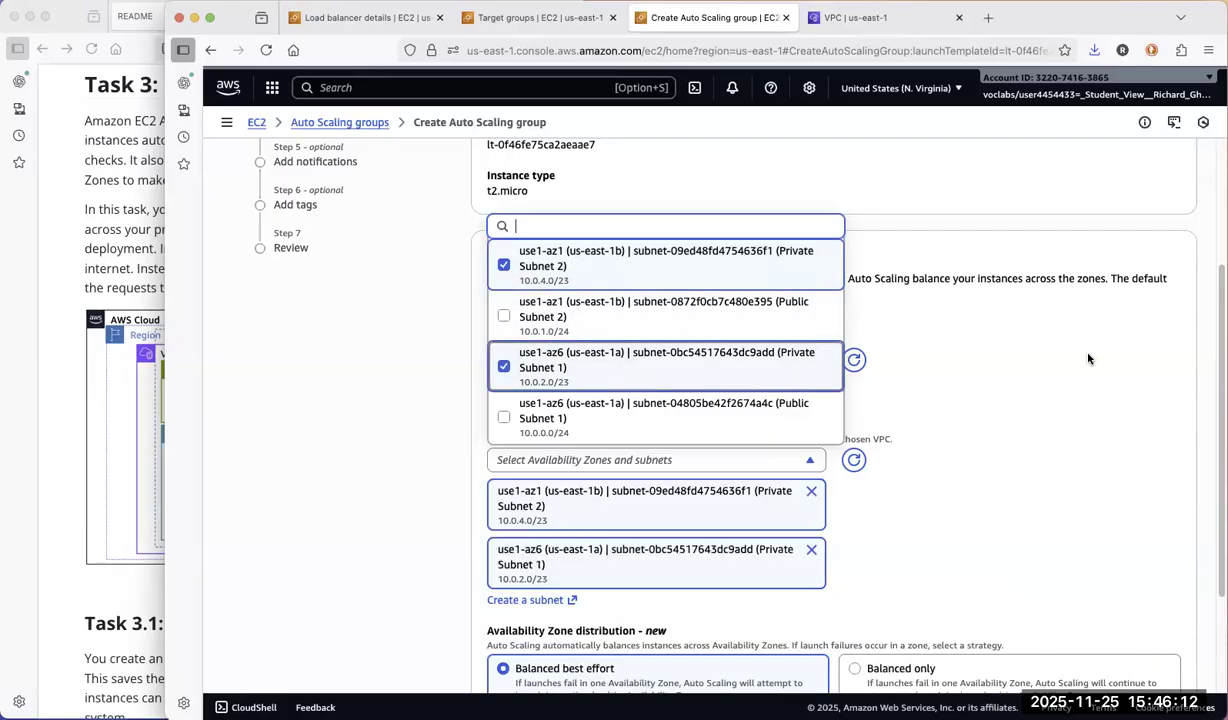
pyautogui.click(1050, 350)
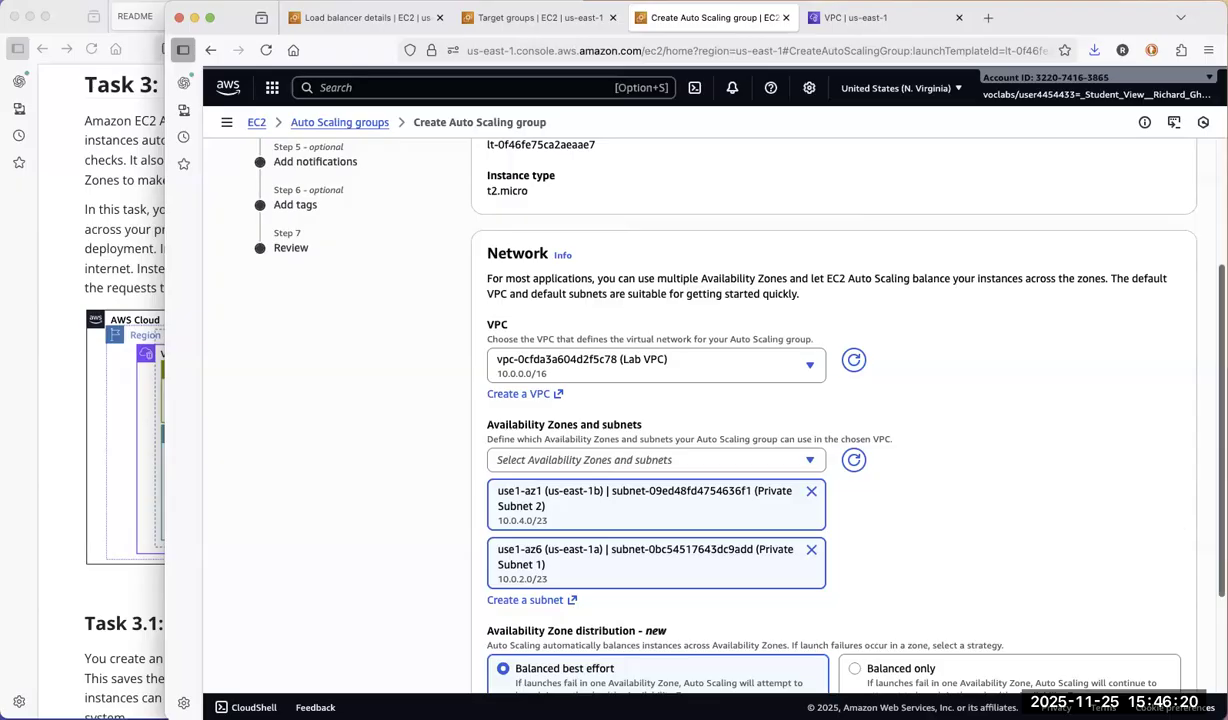
# Continue to the service integration options and attach the group to the existing load balancer through the Inventory-App | HTTP target group
pyautogui.scroll(-3, 700, 400)
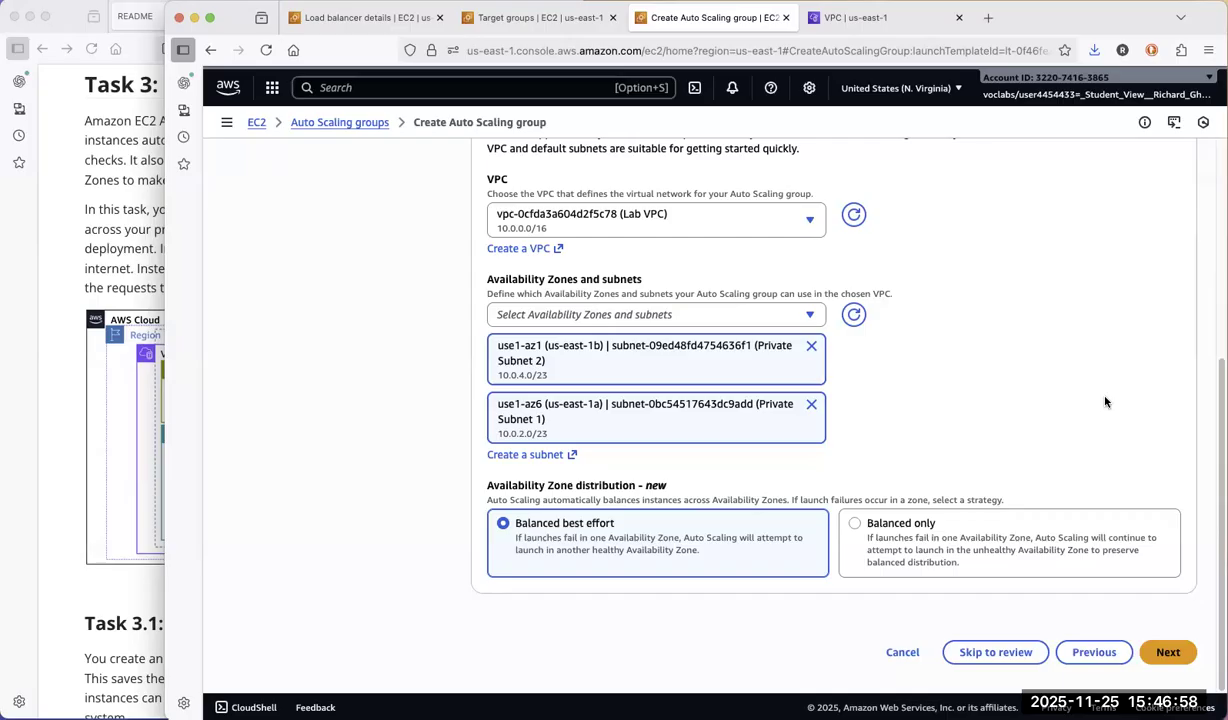
pyautogui.click(1168, 653)
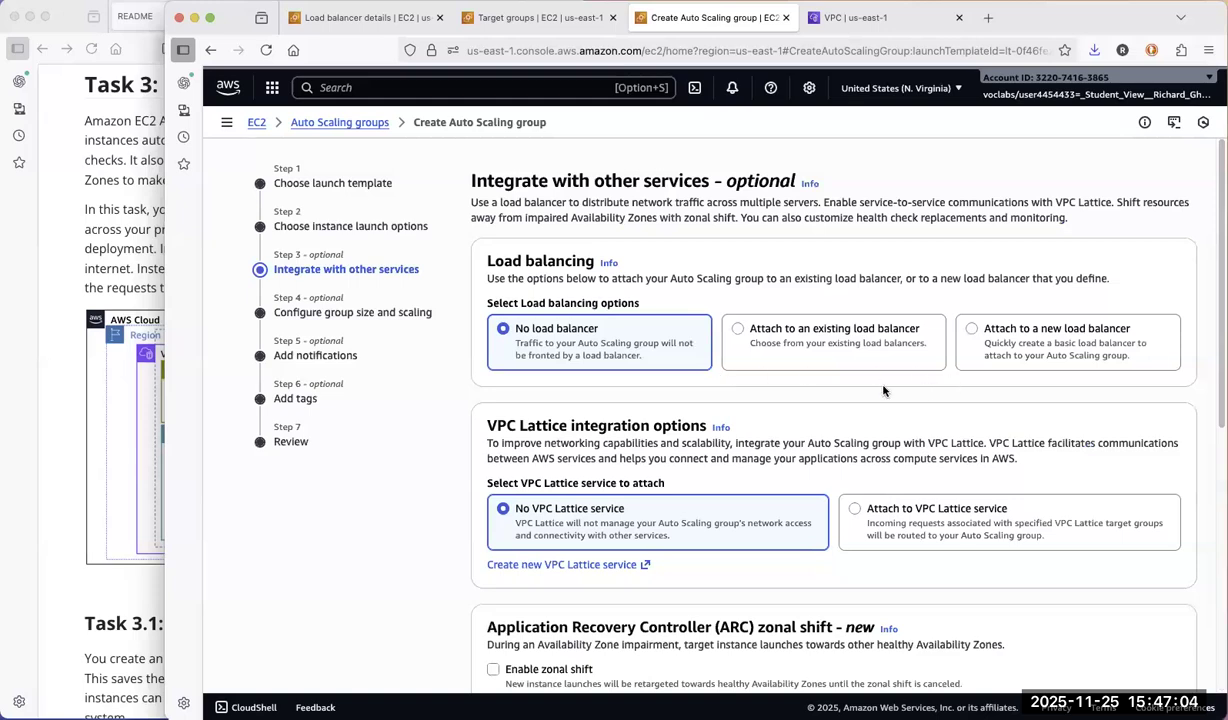
pyautogui.click(739, 336)
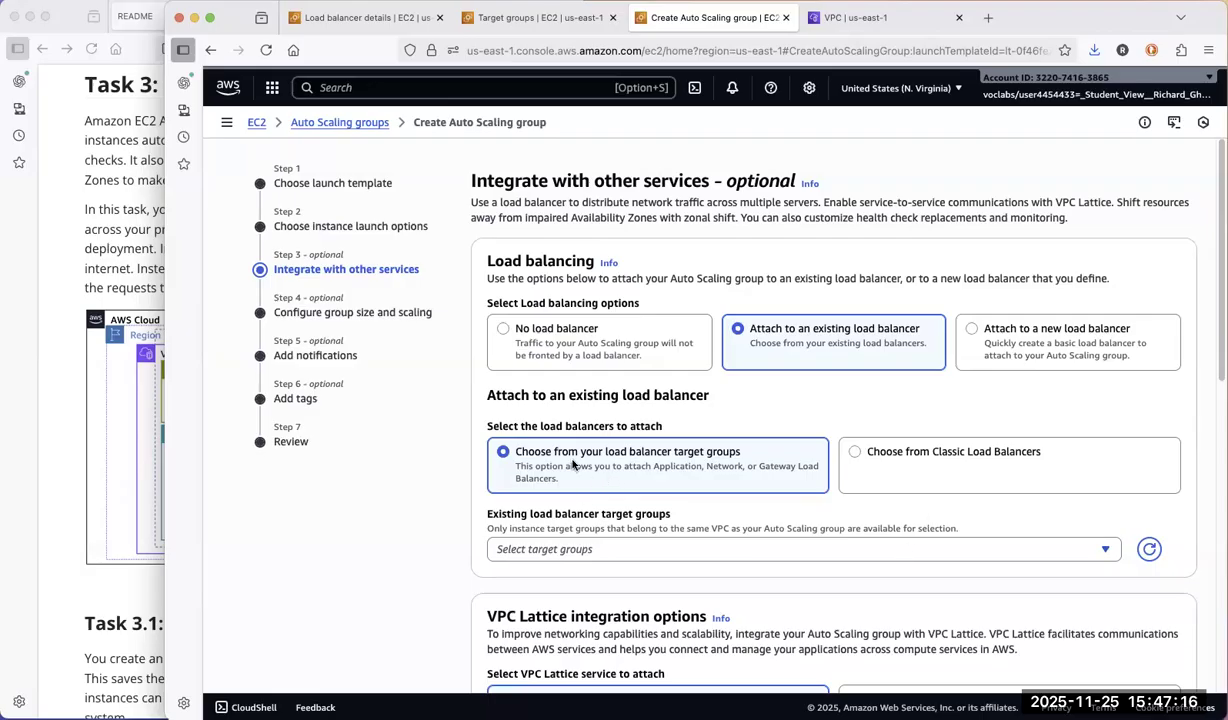
pyautogui.click(585, 556)
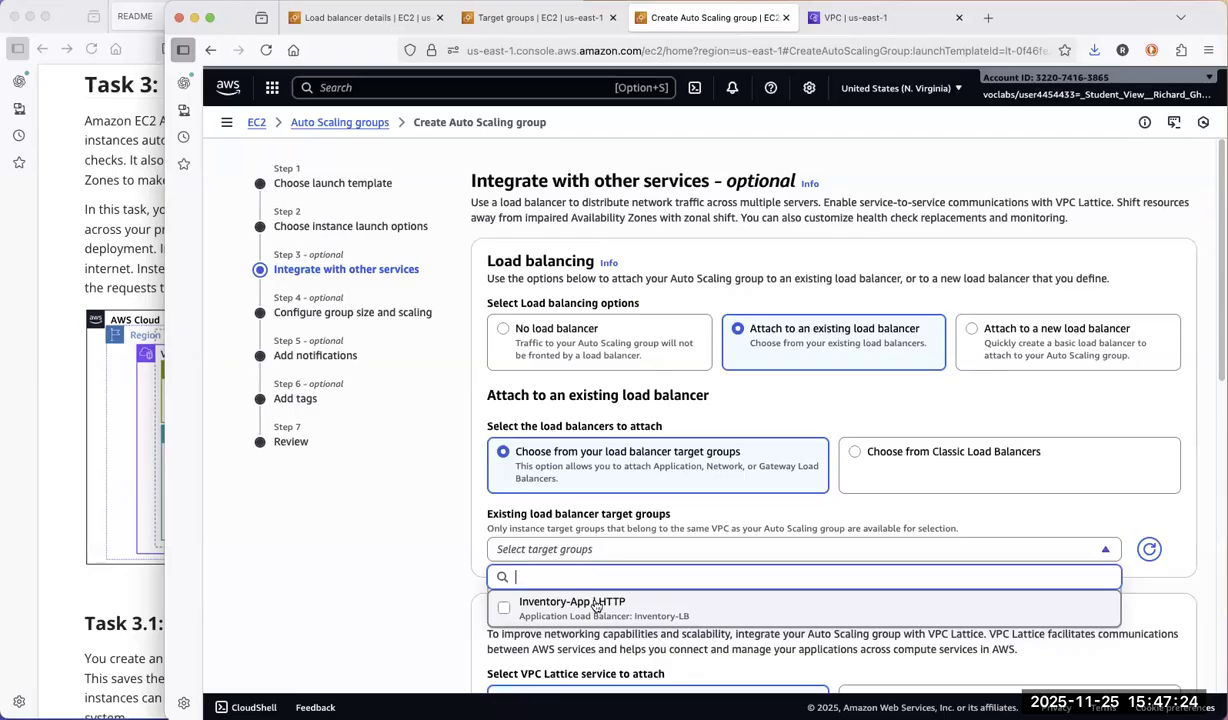
pyautogui.click(502, 612)
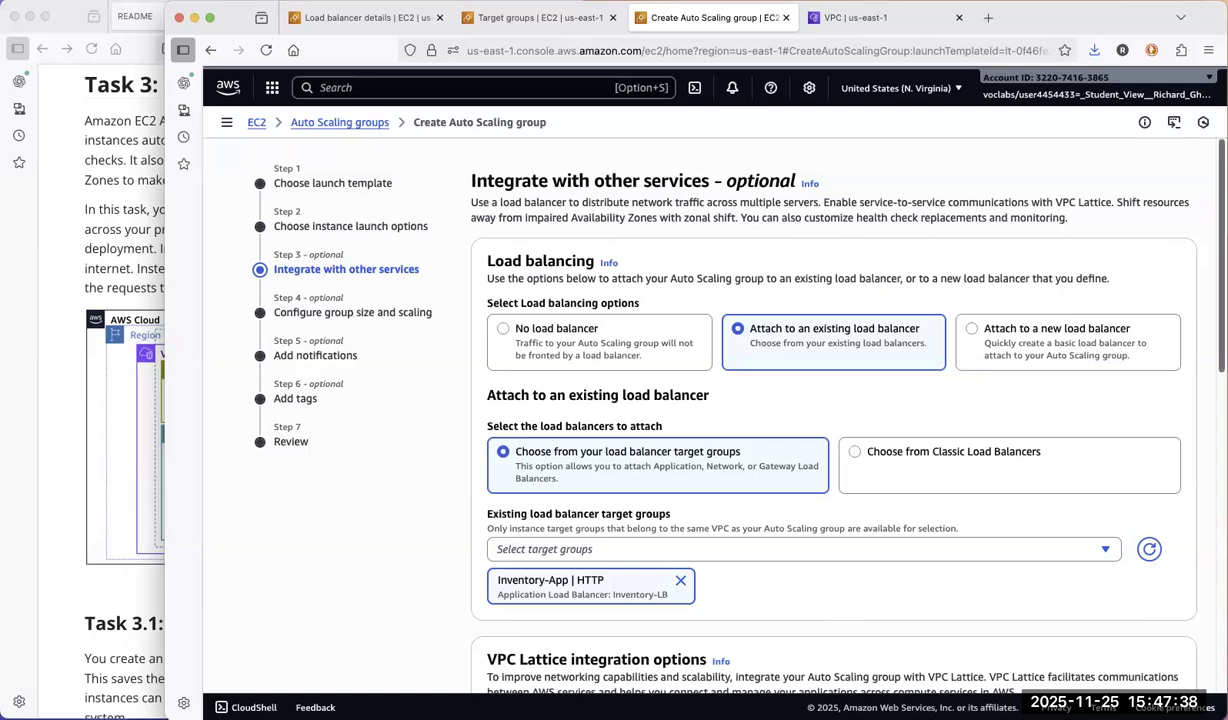
# Find the health check instructions in README item 56 and turn on Elastic Load Balancing health checks for the group
pyautogui.scroll(-2, 1121, 477)
pyautogui.scroll(-8, 833, 420)
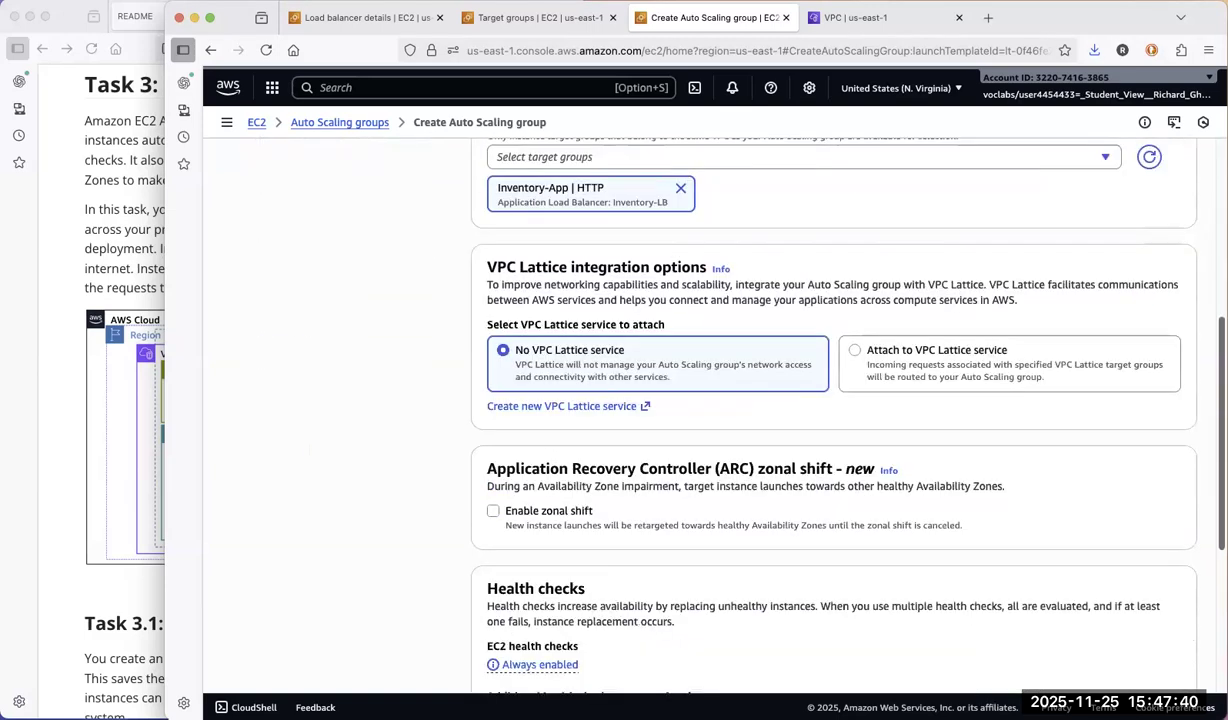
pyautogui.scroll(-5, 833, 420)
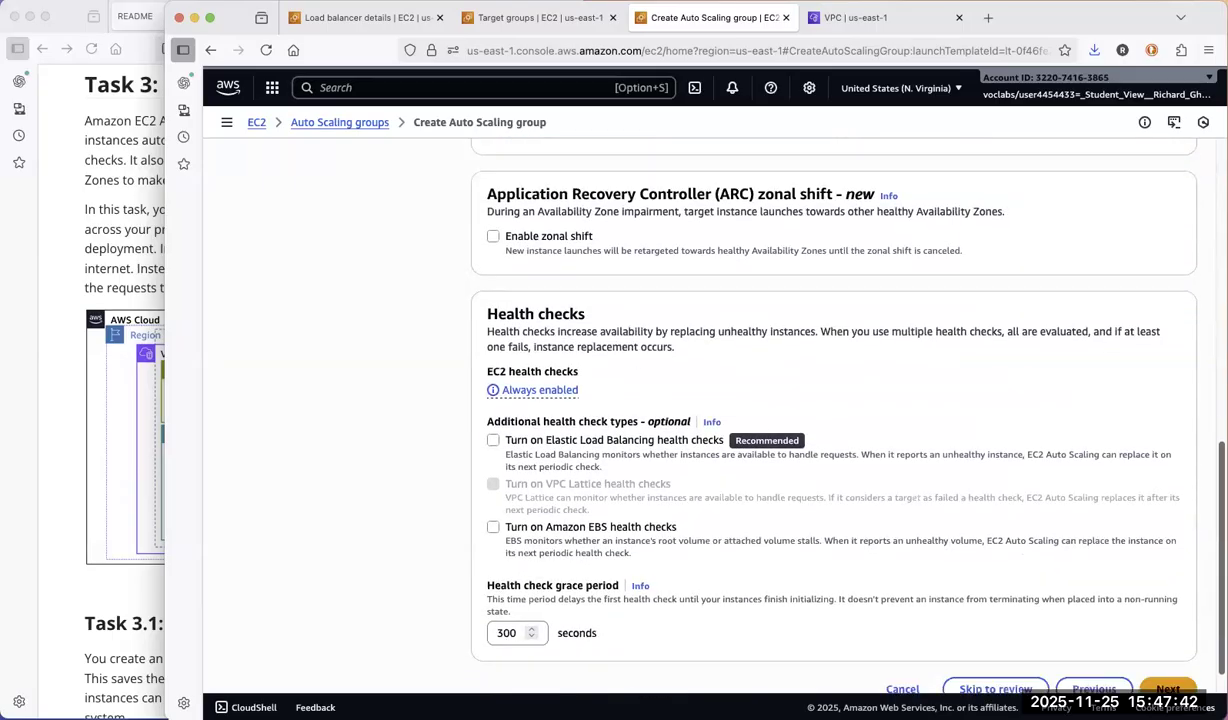
pyautogui.scroll(-1, 830, 300)
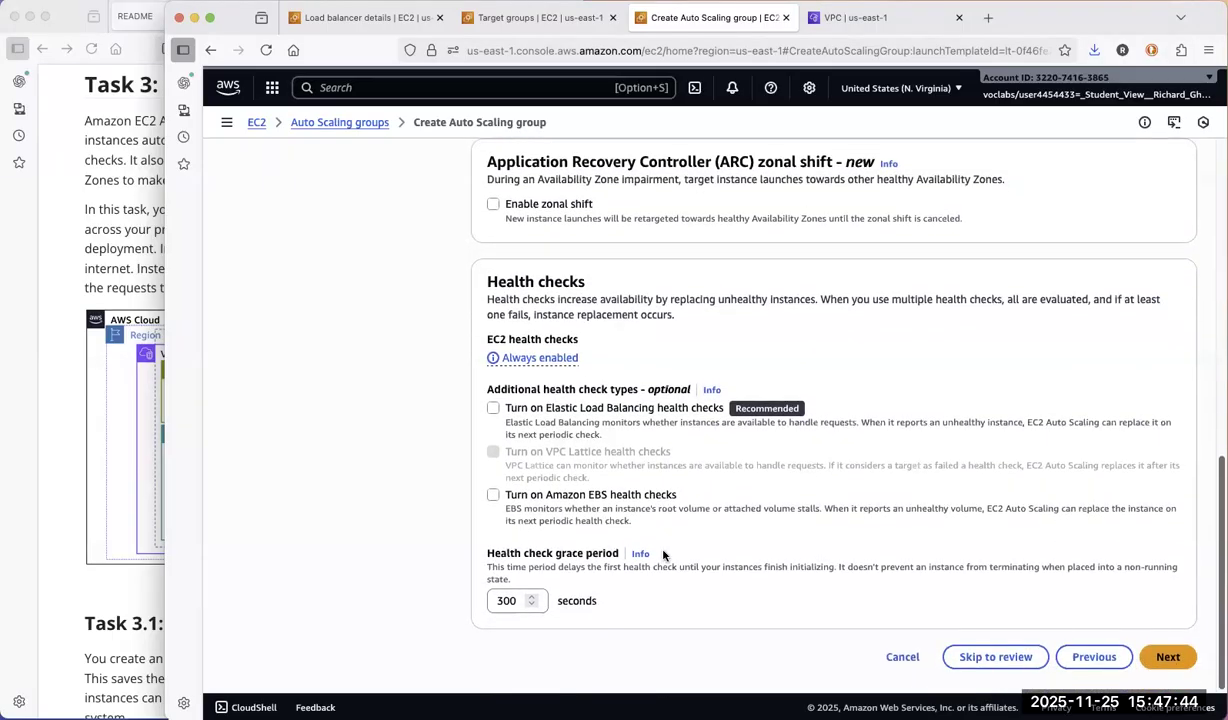
pyautogui.click(66, 619)
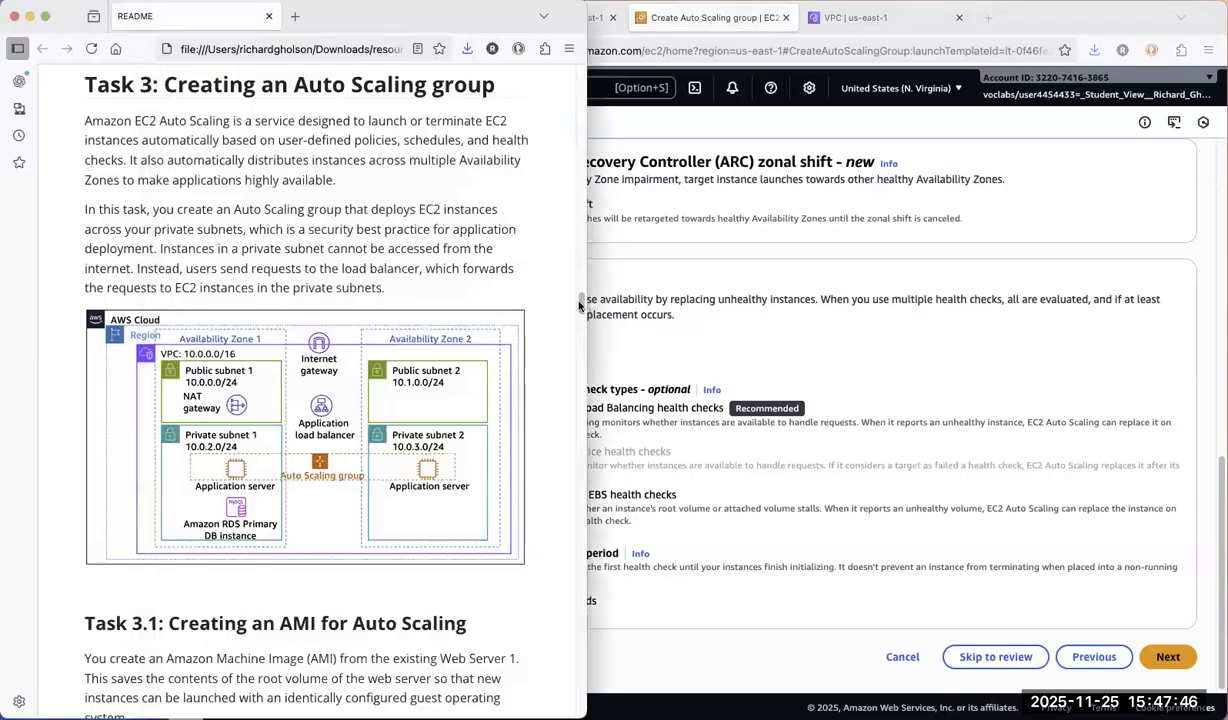
pyautogui.scroll(-20, 580, 343)
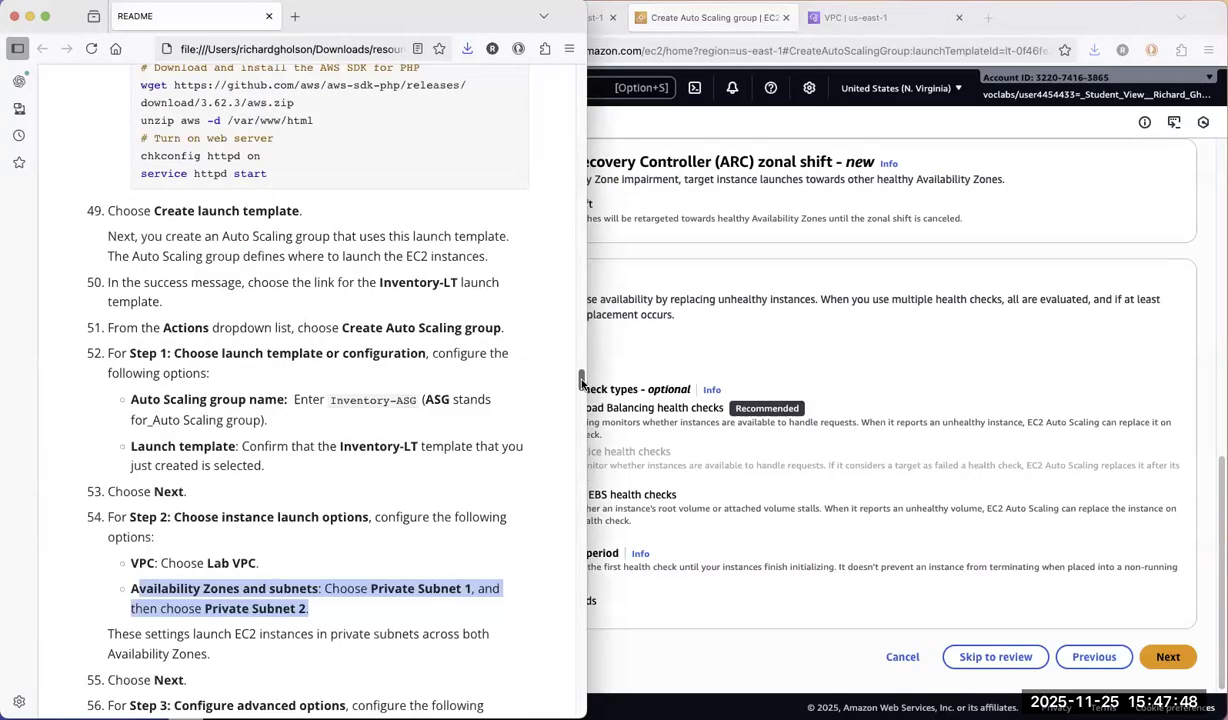
pyautogui.moveTo(581, 388); pyautogui.dragTo(577, 400)
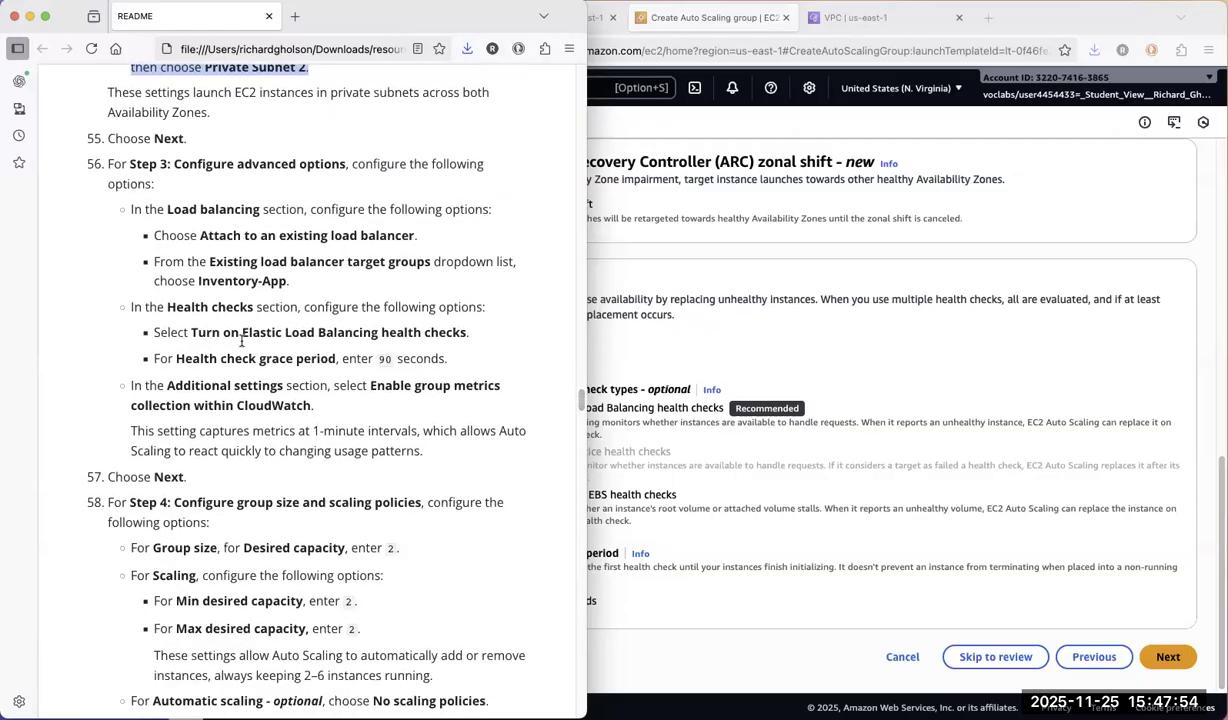
pyautogui.click(460, 331)
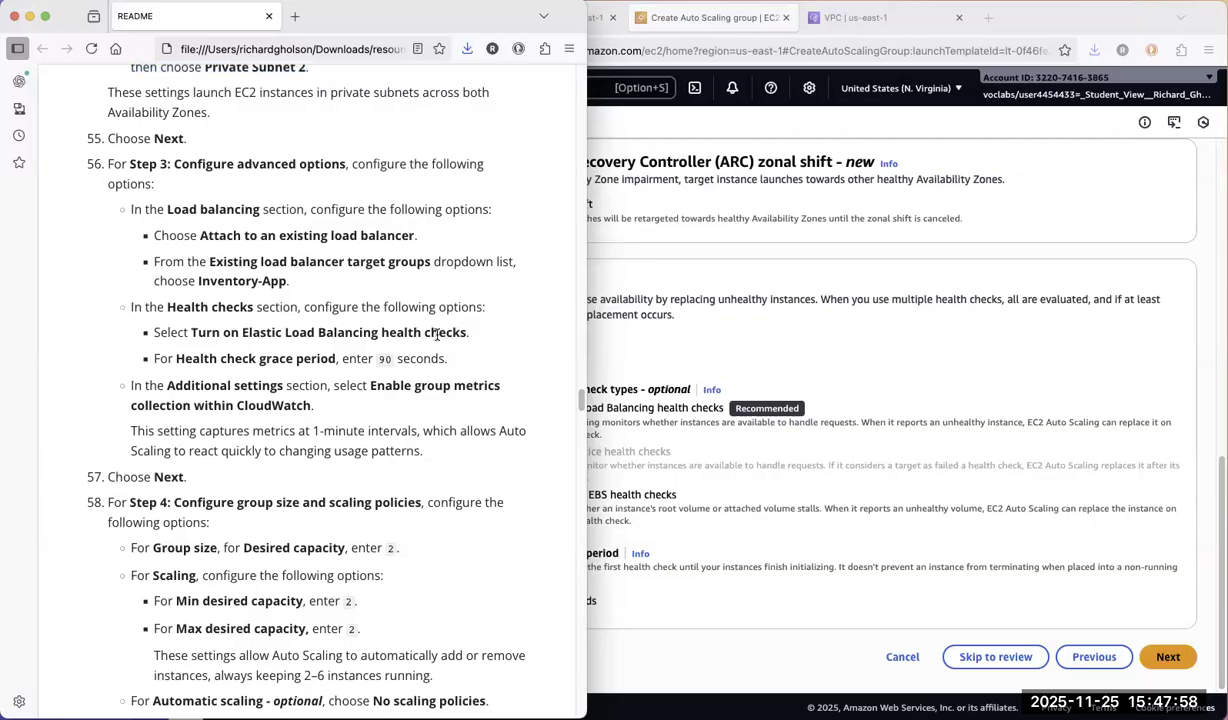
pyautogui.tripleClick(437, 333)
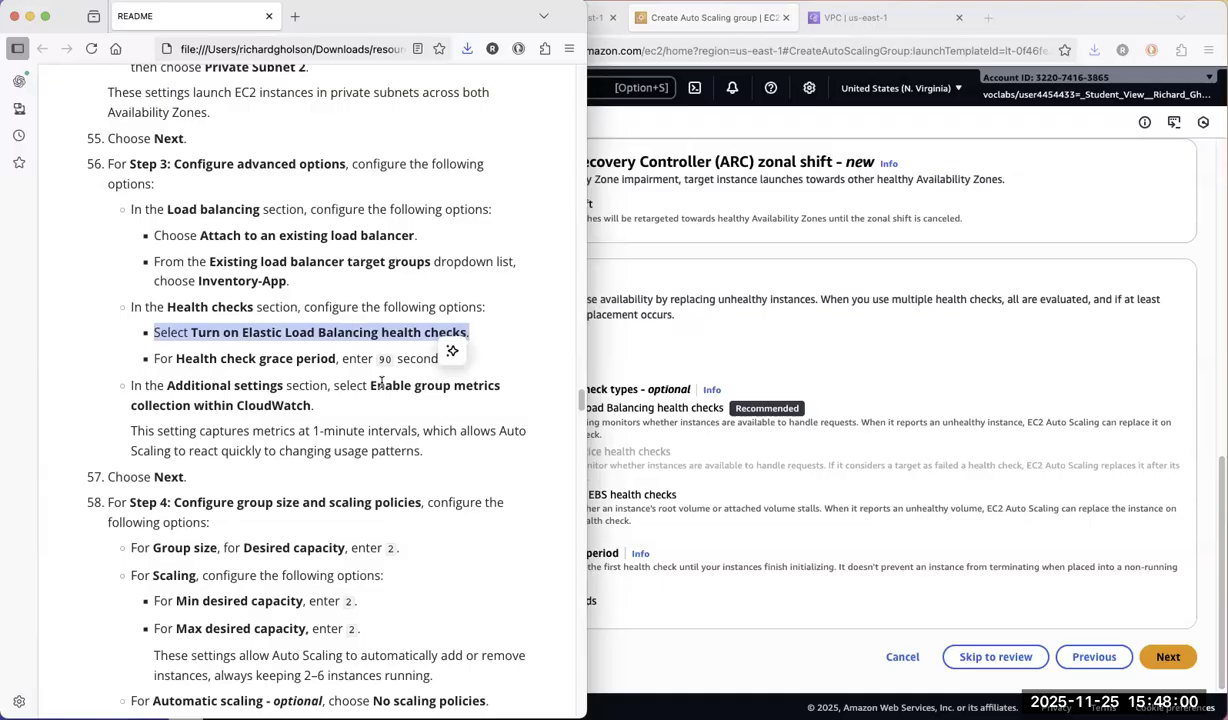
pyautogui.click(872, 444)
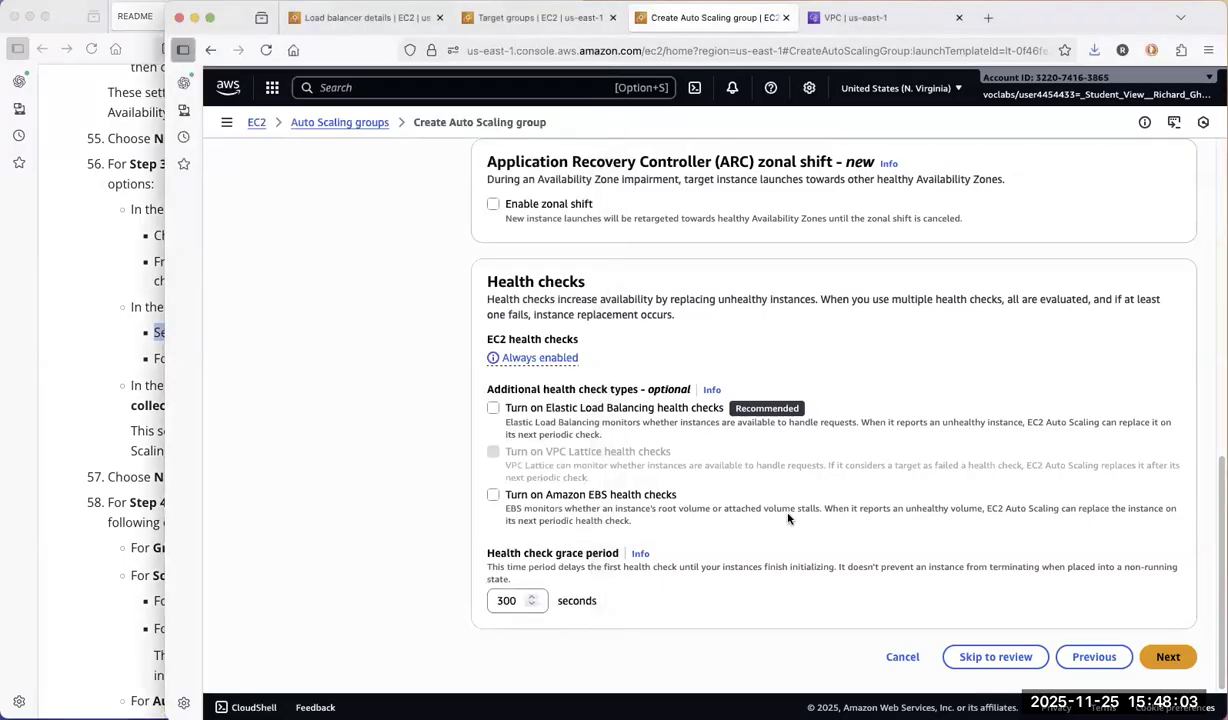
pyautogui.click(493, 408)
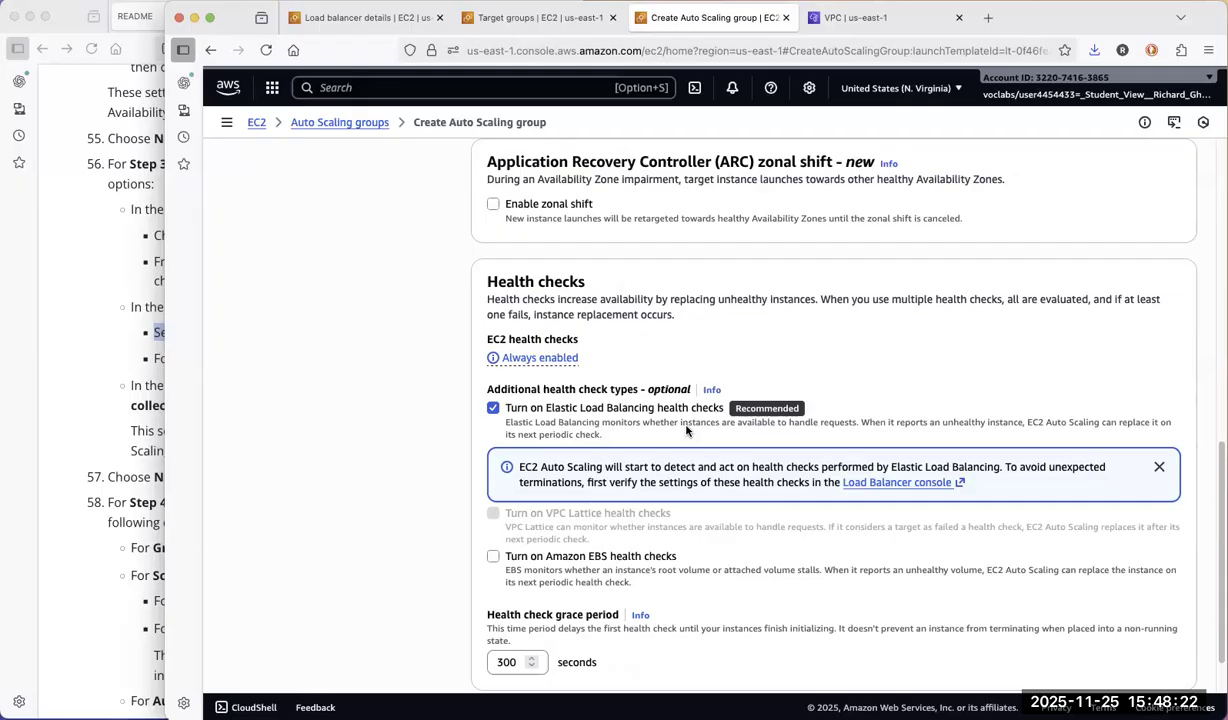
# Set the health check grace period to 90 seconds, as the README instructs
pyautogui.press('super')
pyautogui.click(140, 395)
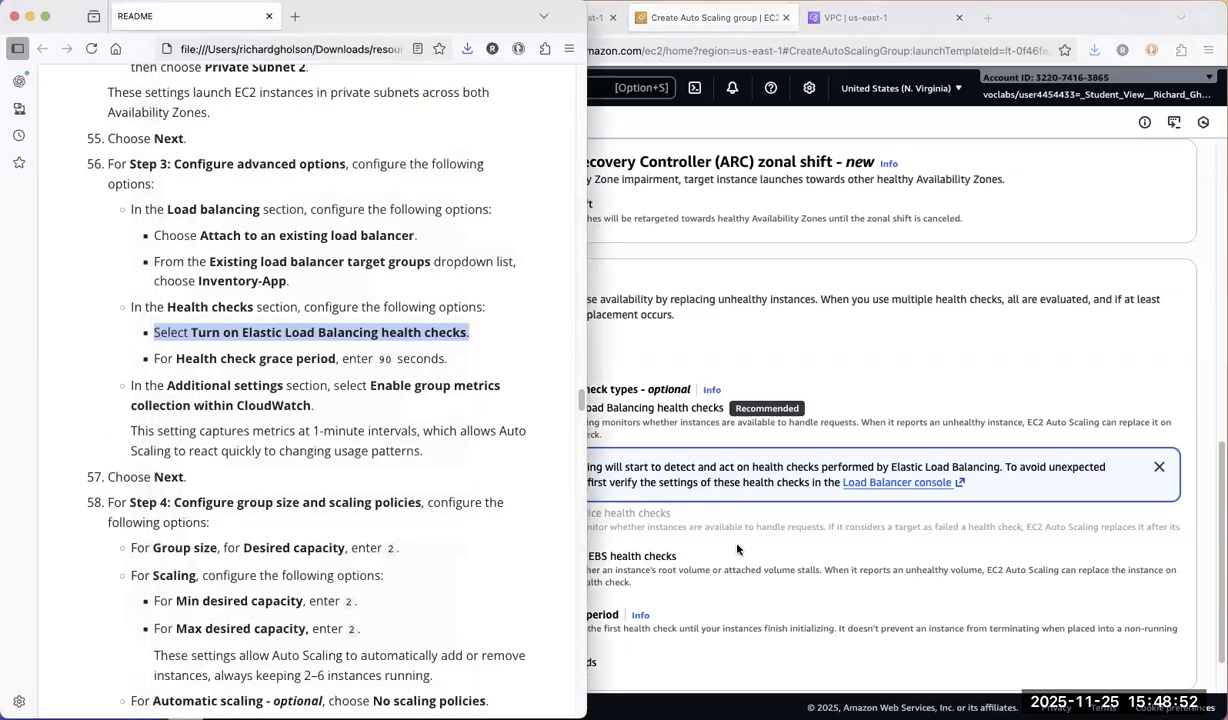
pyautogui.click(650, 630)
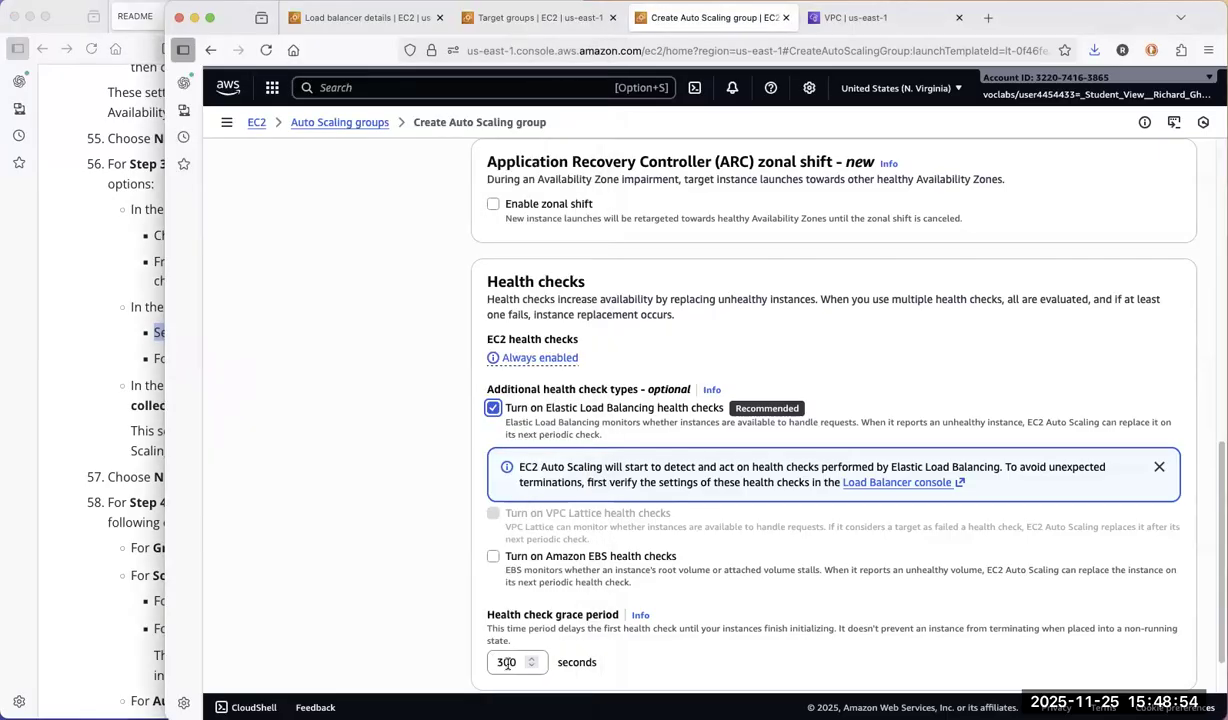
pyautogui.doubleClick(507, 663)
pyautogui.write('90')
# Read the README's Additional settings instruction and look through the integration page for the CloudWatch group metrics collection option
pyautogui.click(126, 445)
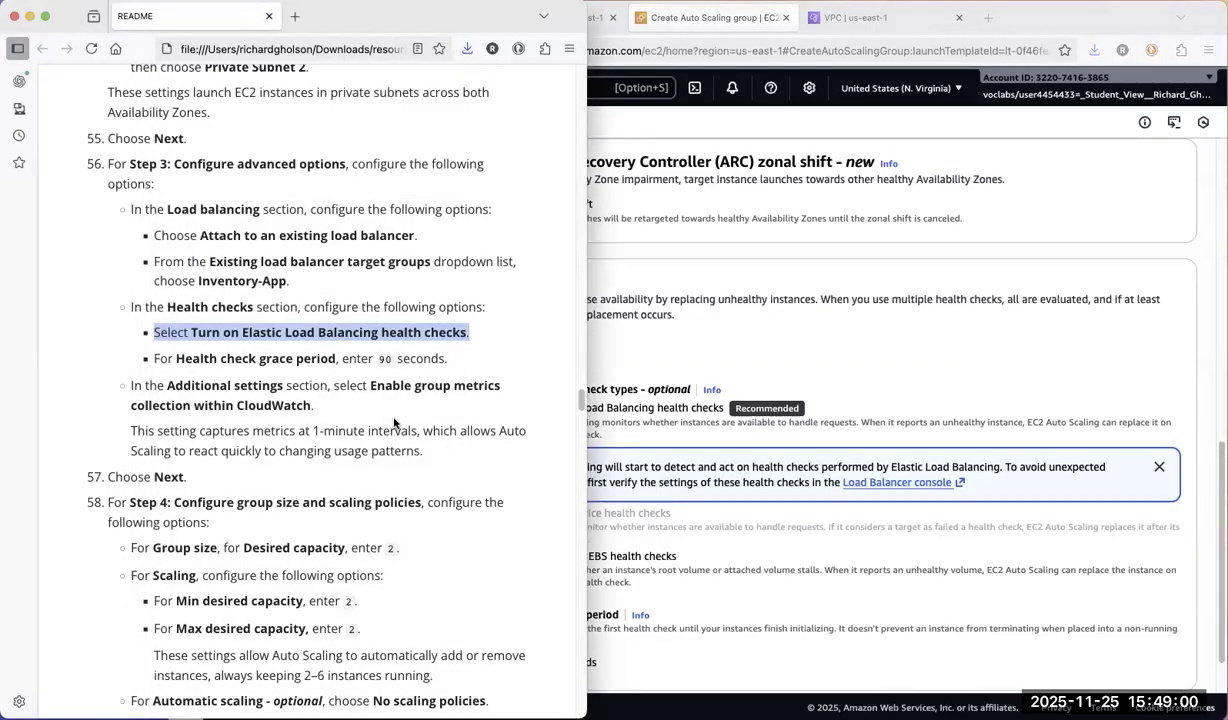
pyautogui.scroll(3, 394, 423)
pyautogui.scroll(-2, 420, 508)
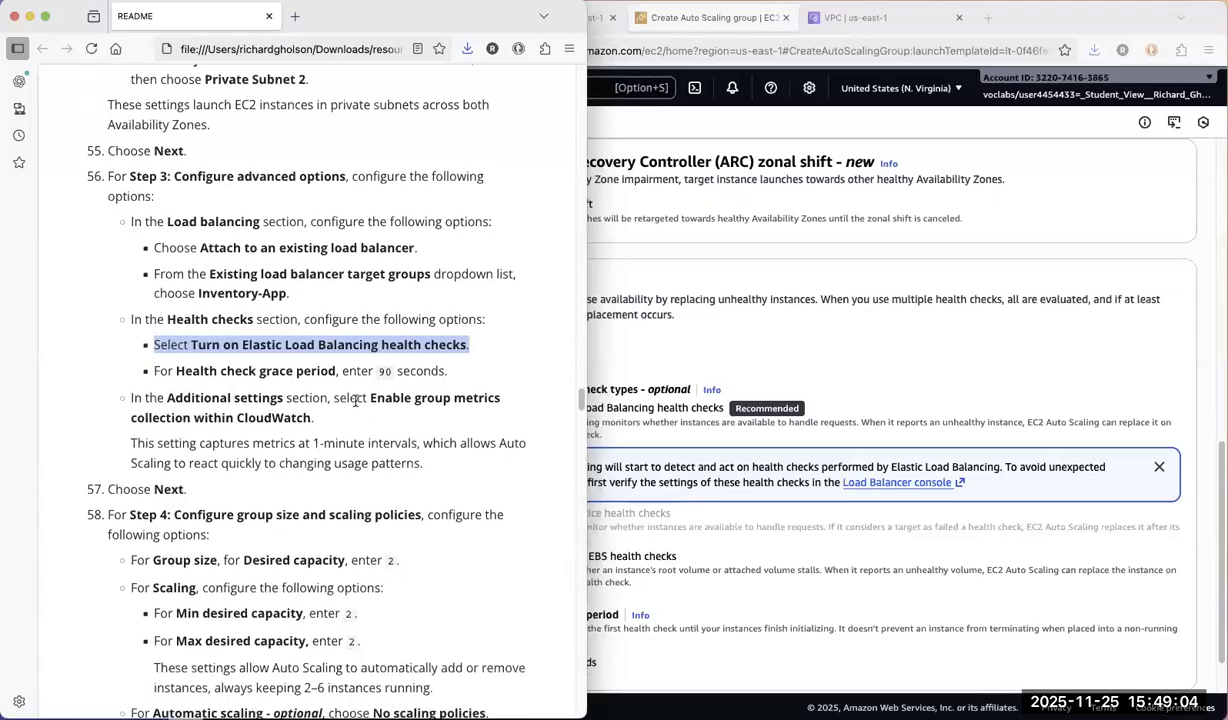
pyautogui.tripleClick(355, 400)
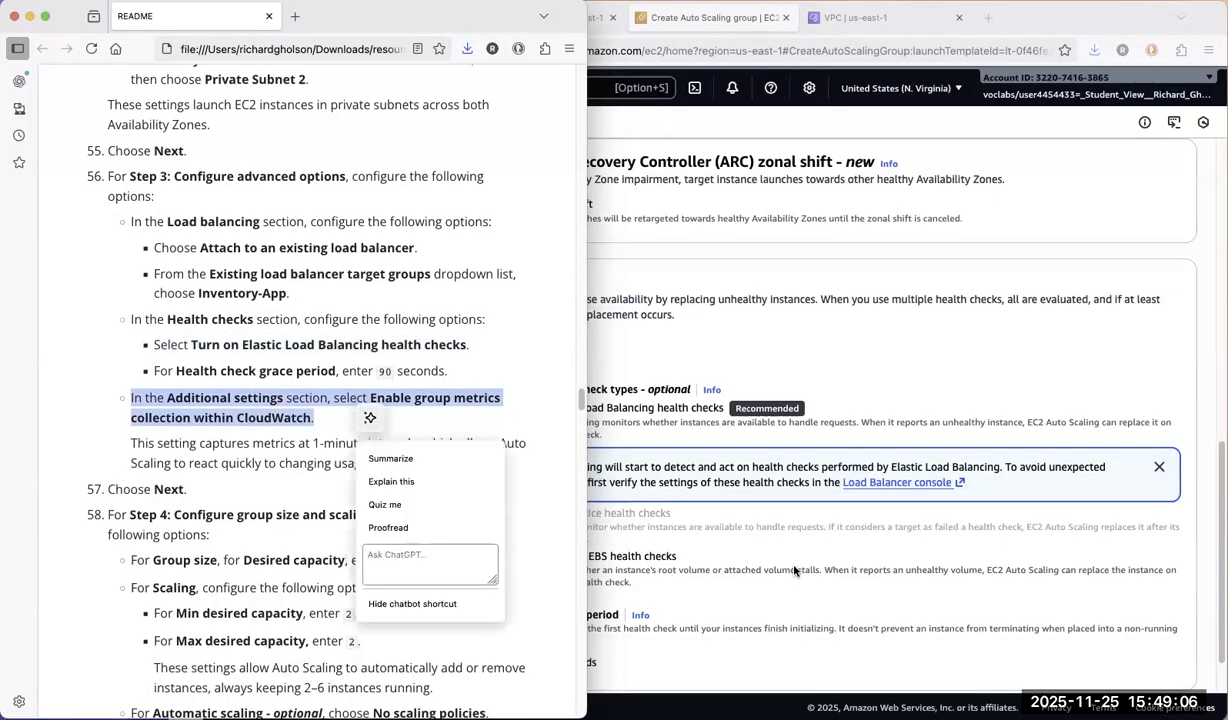
pyautogui.click(705, 586)
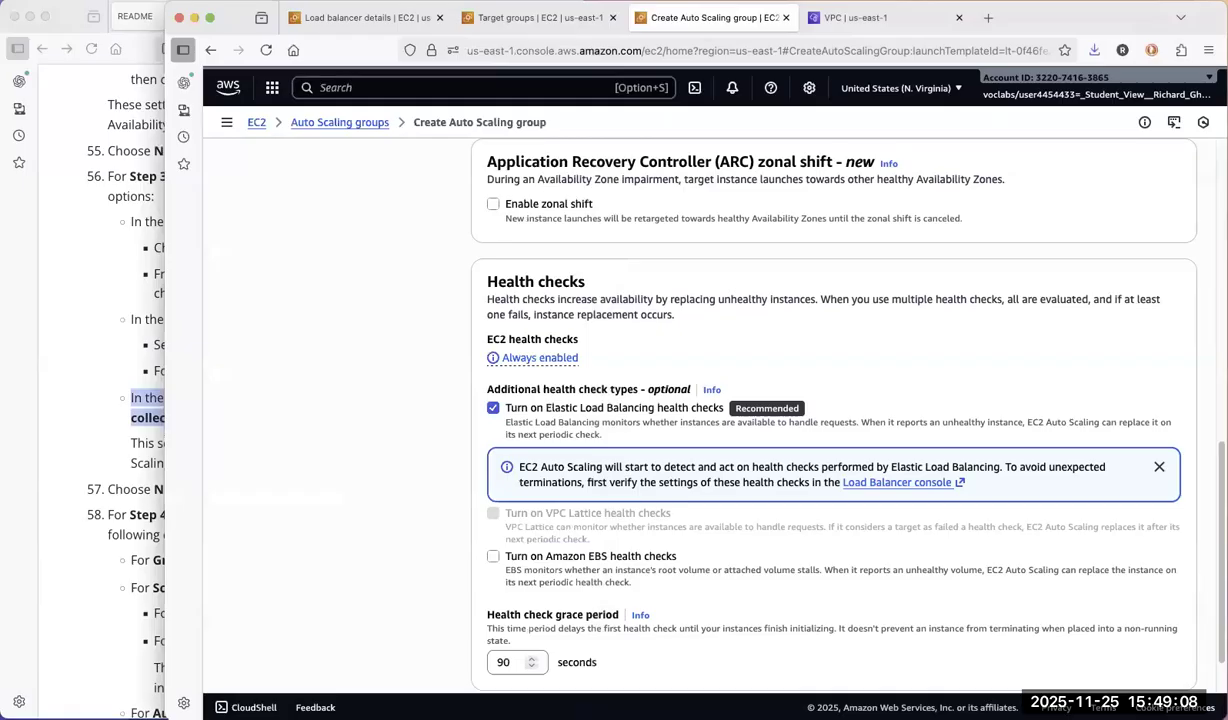
pyautogui.scroll(-2, 835, 420)
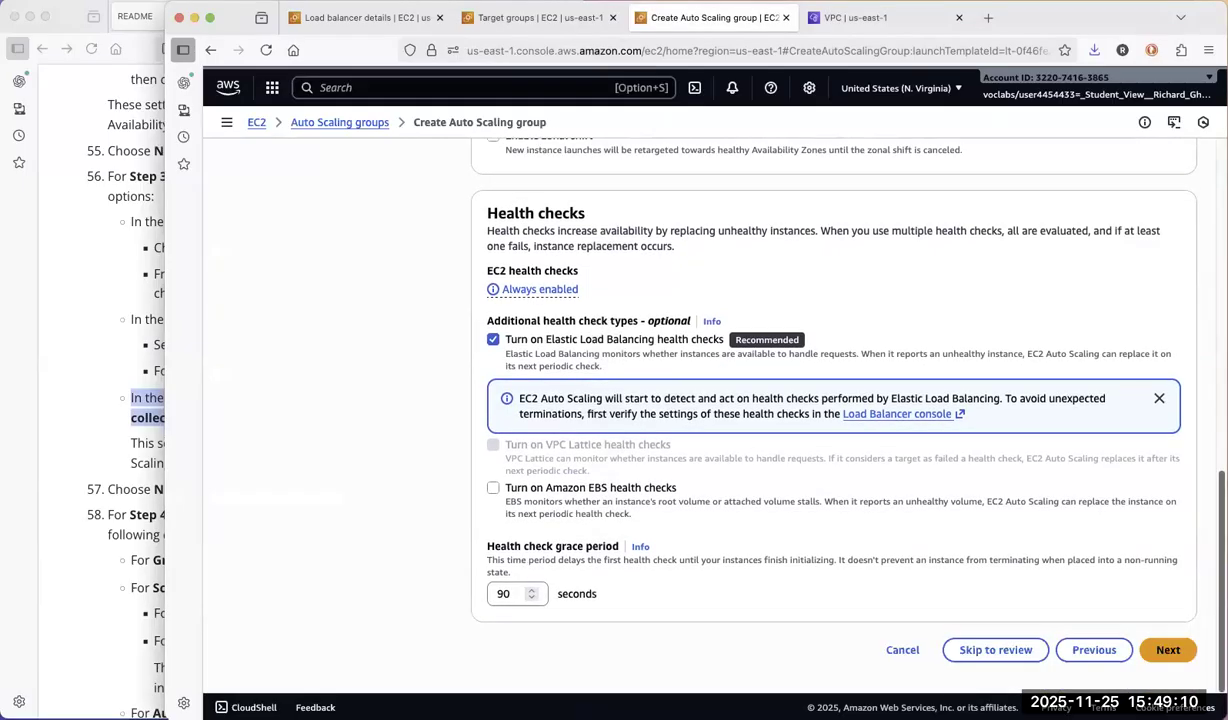
pyautogui.scroll(5, 835, 420)
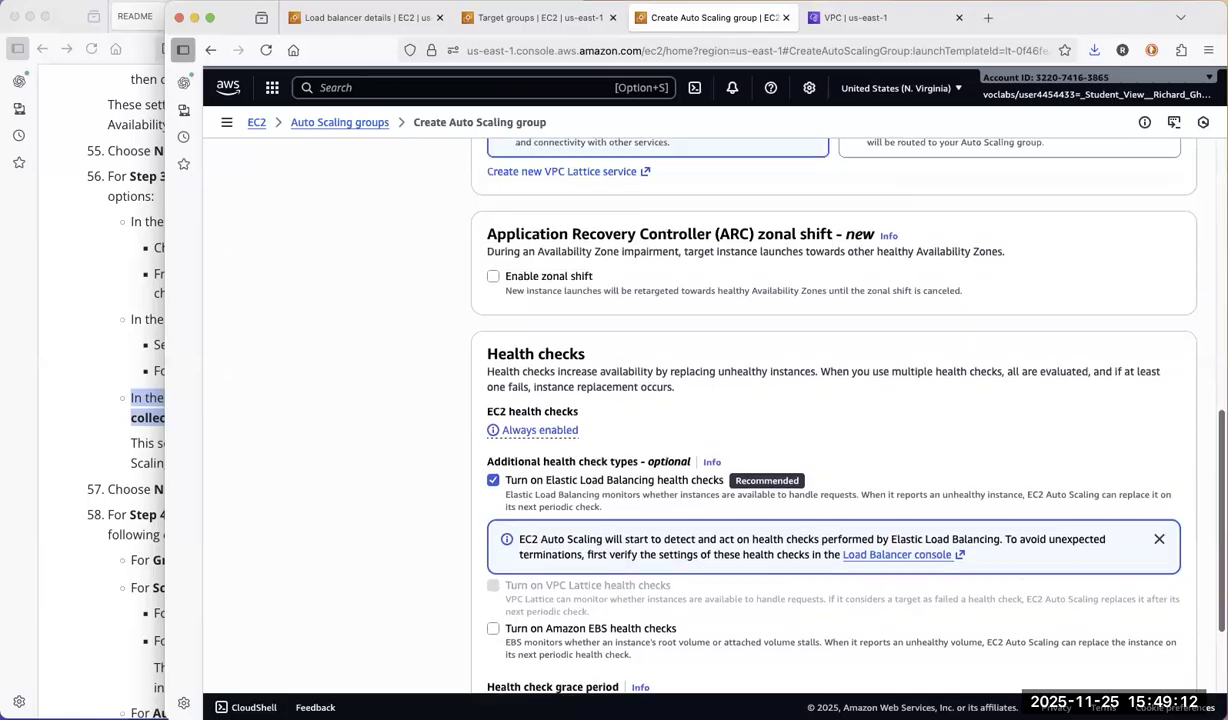
pyautogui.scroll(4, 835, 420)
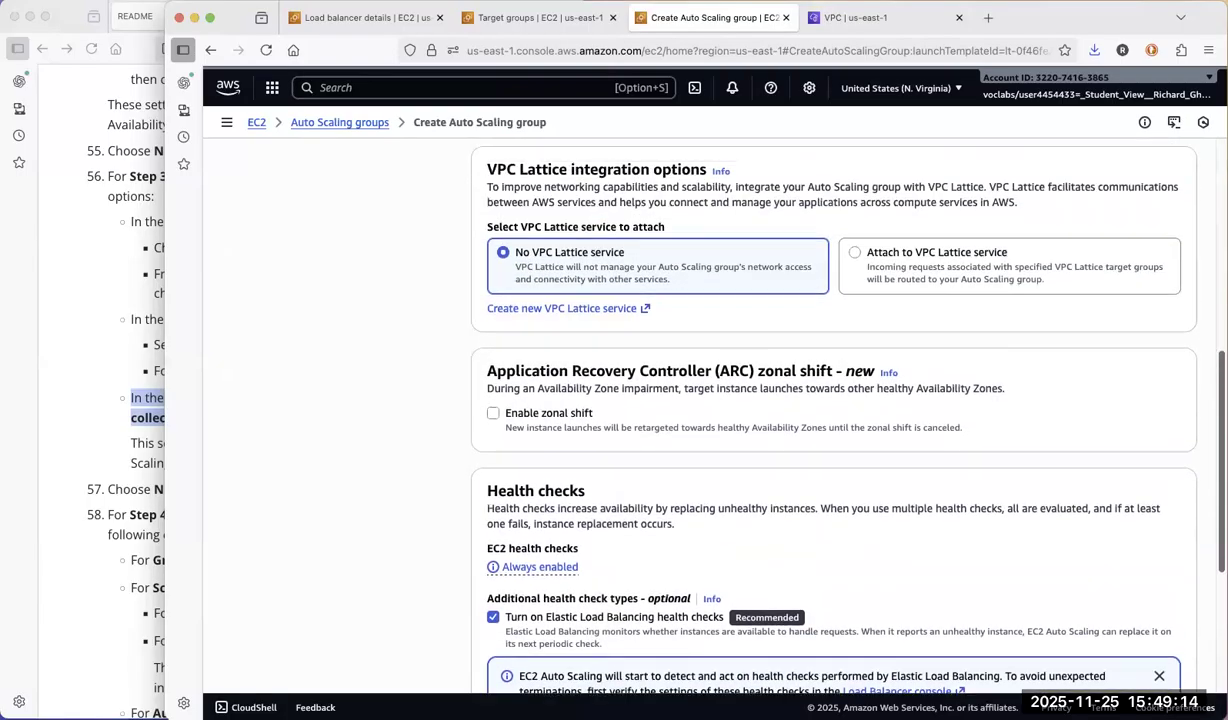
pyautogui.scroll(15, 835, 420)
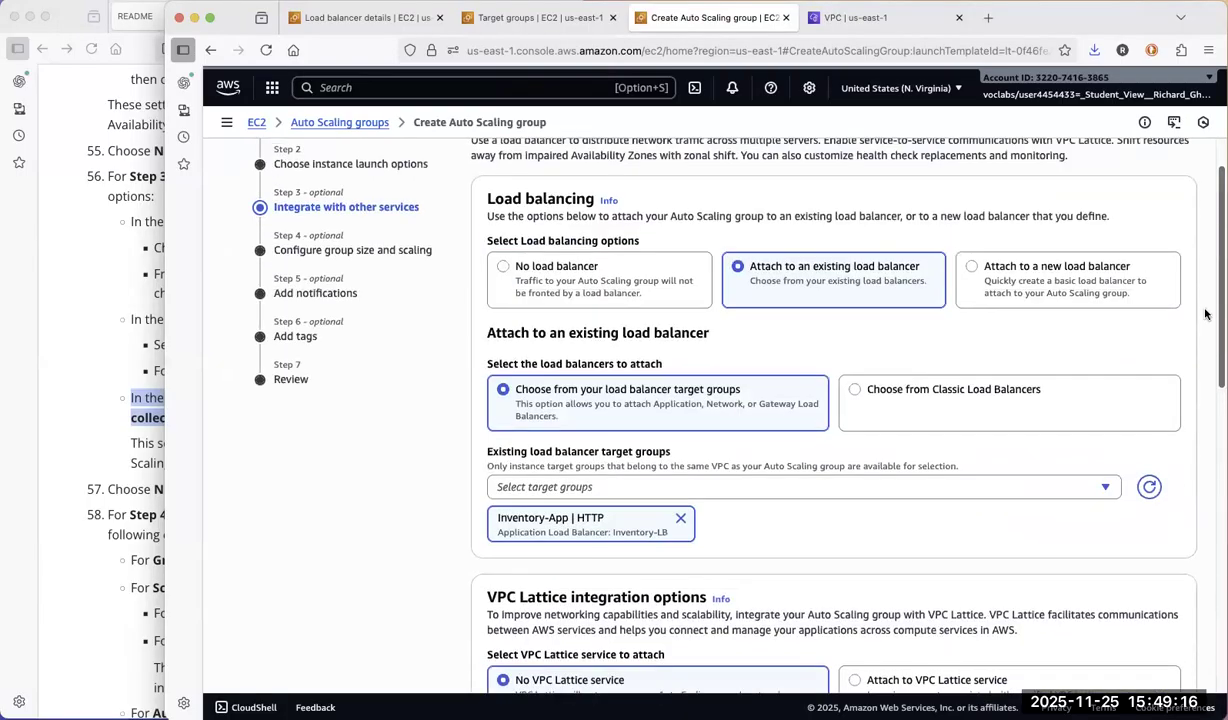
pyautogui.scroll(-20, 835, 420)
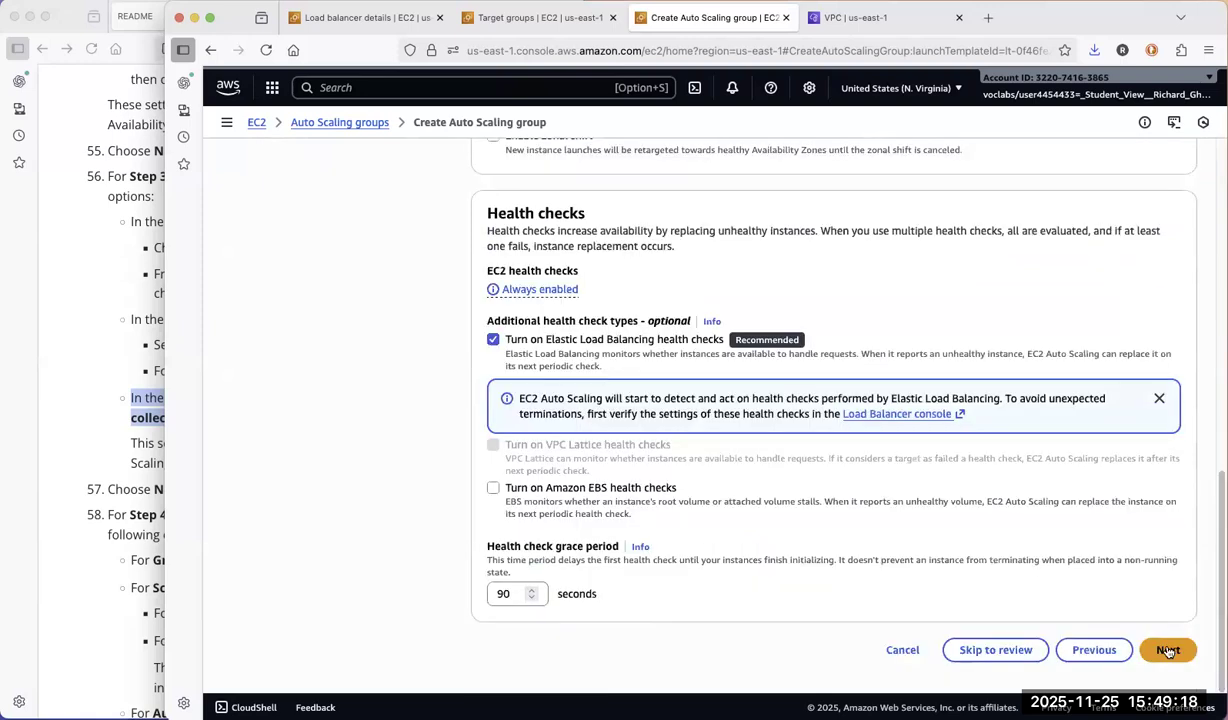
# Continue to the group size and scaling options and set both the desired capacity and the minimum desired capacity to 2
pyautogui.click(1168, 650)
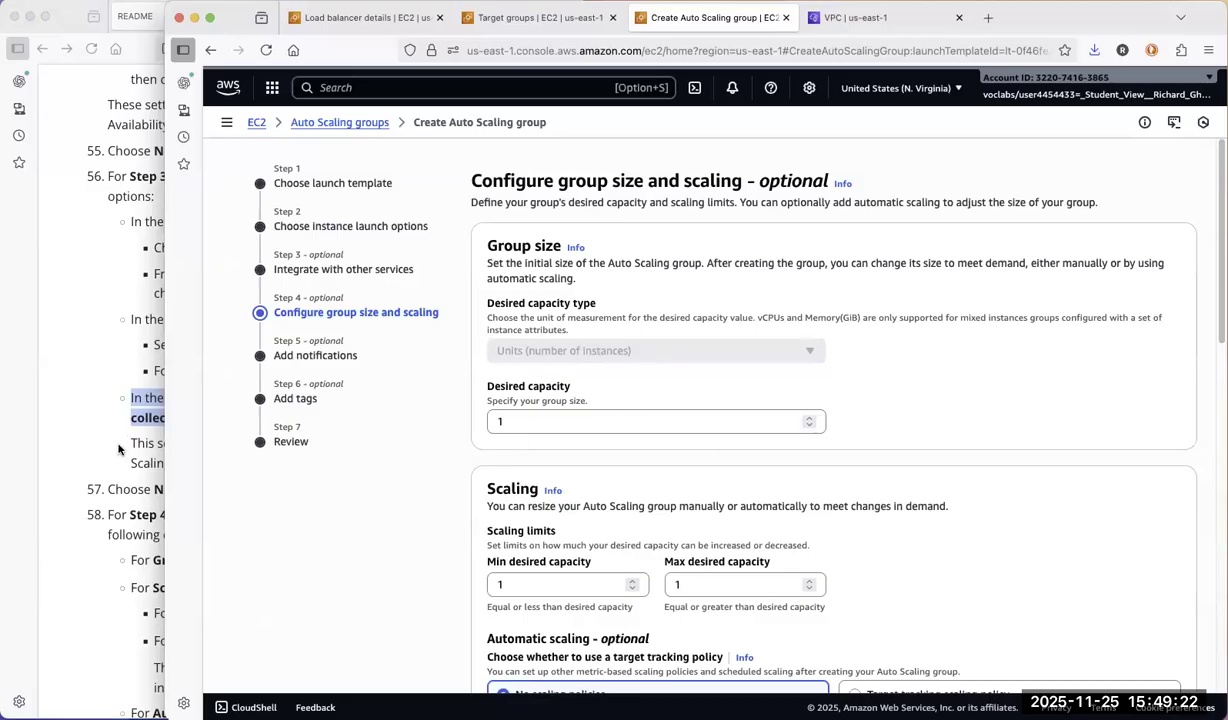
pyautogui.click(145, 509)
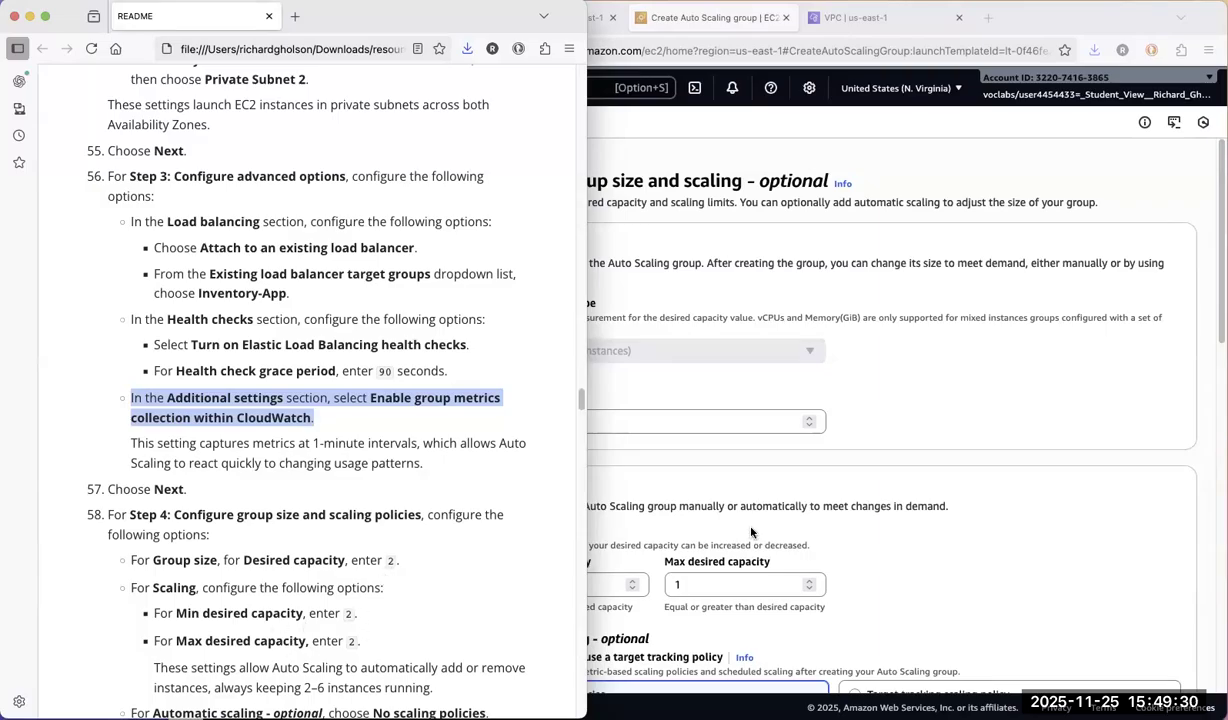
pyautogui.click(760, 472)
pyautogui.doubleClick(554, 422)
pyautogui.write('2')
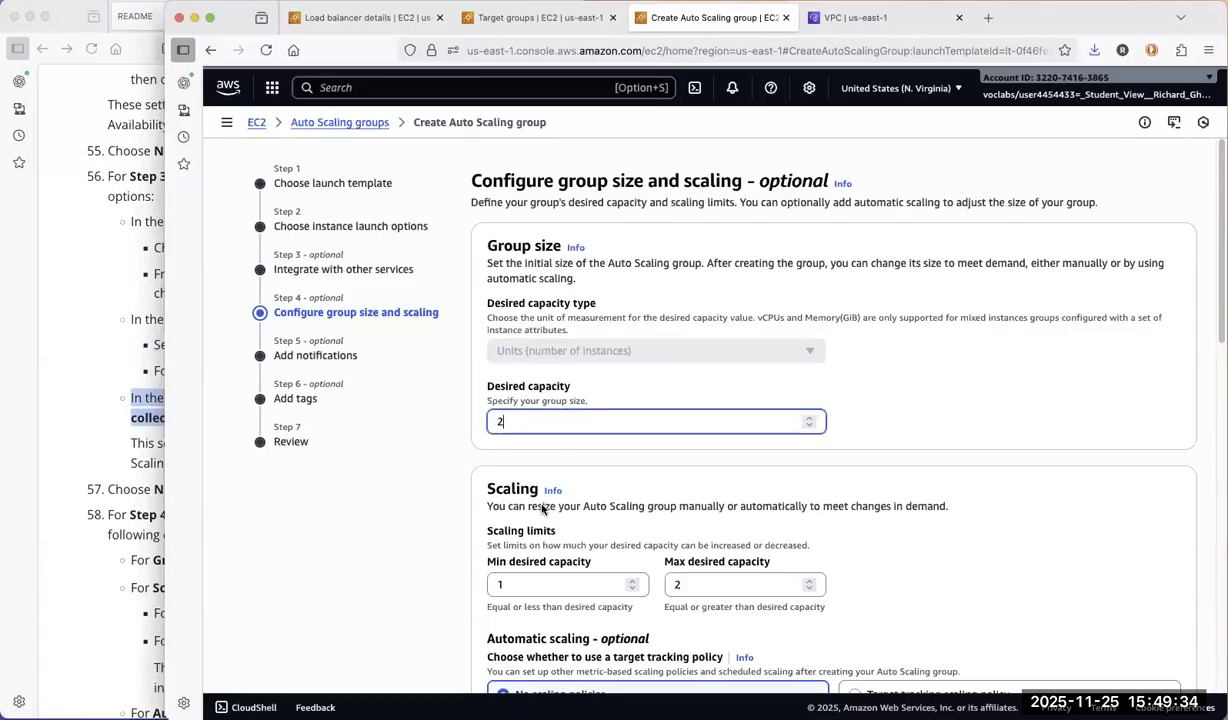
pyautogui.click(512, 588)
pyautogui.press('BackSpace')
pyautogui.write('2')
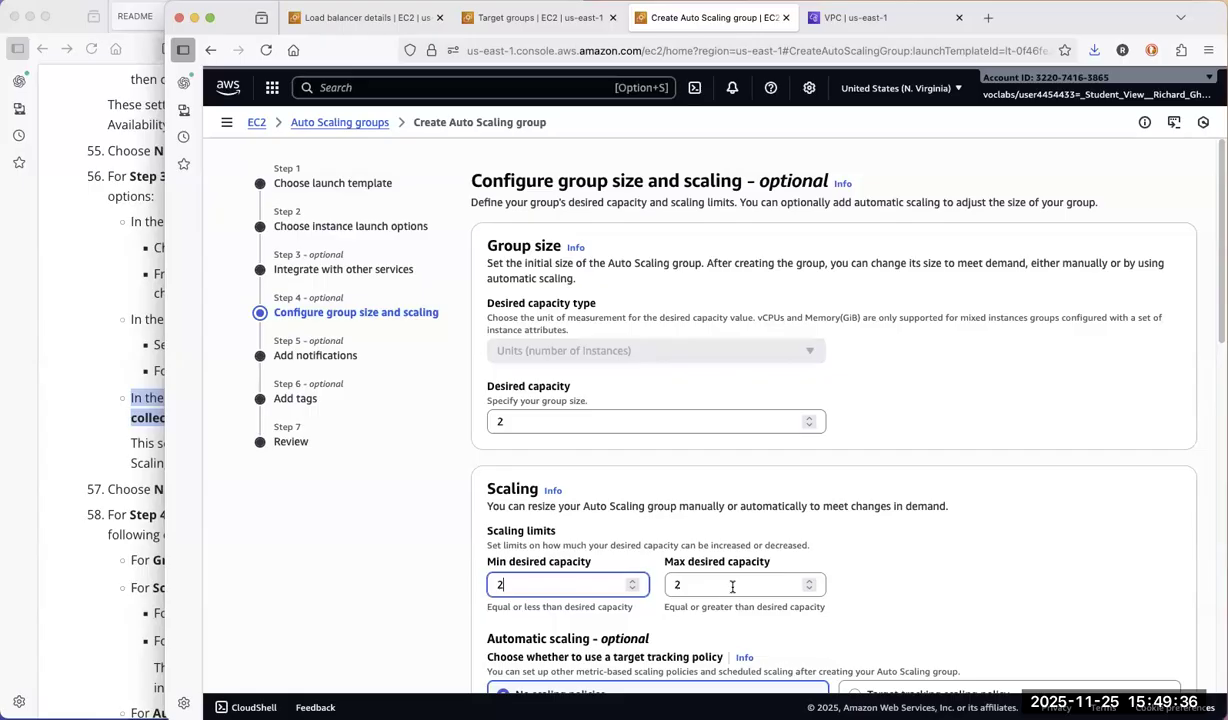
pyautogui.click(946, 533)
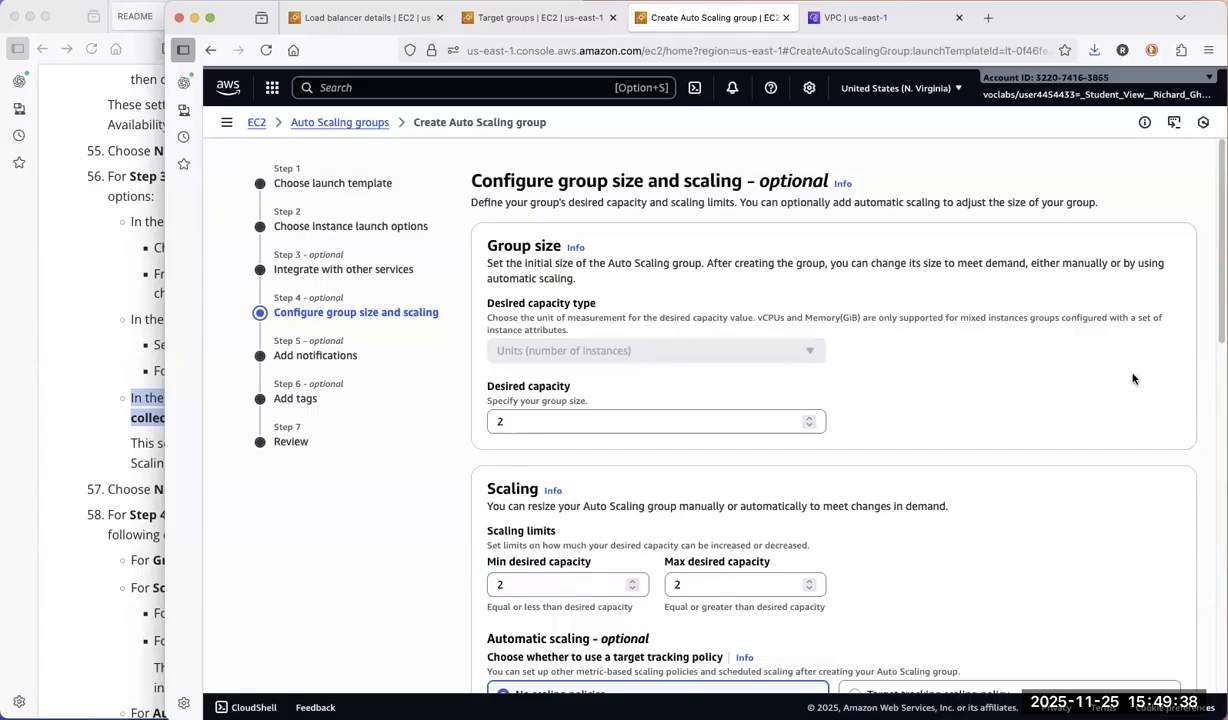
# Compare the scaling limits and automatic scaling choice with the README's Step 4 instructions
pyautogui.scroll(-3, 700, 400)
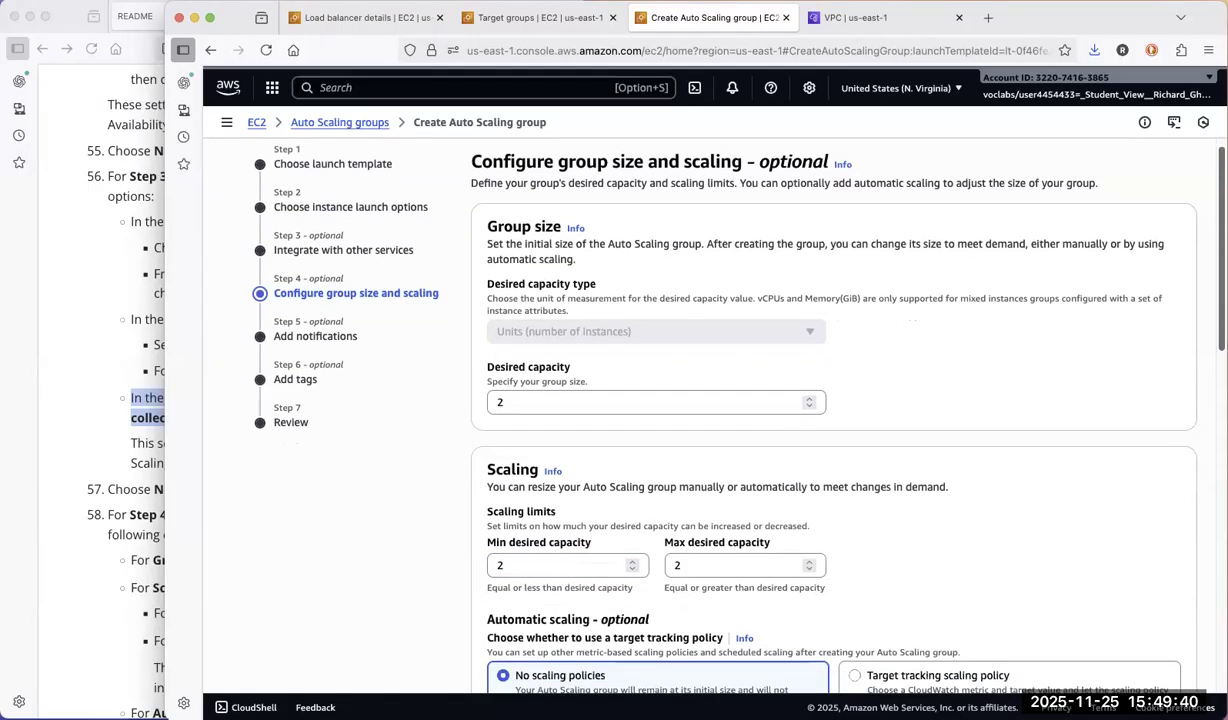
pyautogui.scroll(-3, 700, 400)
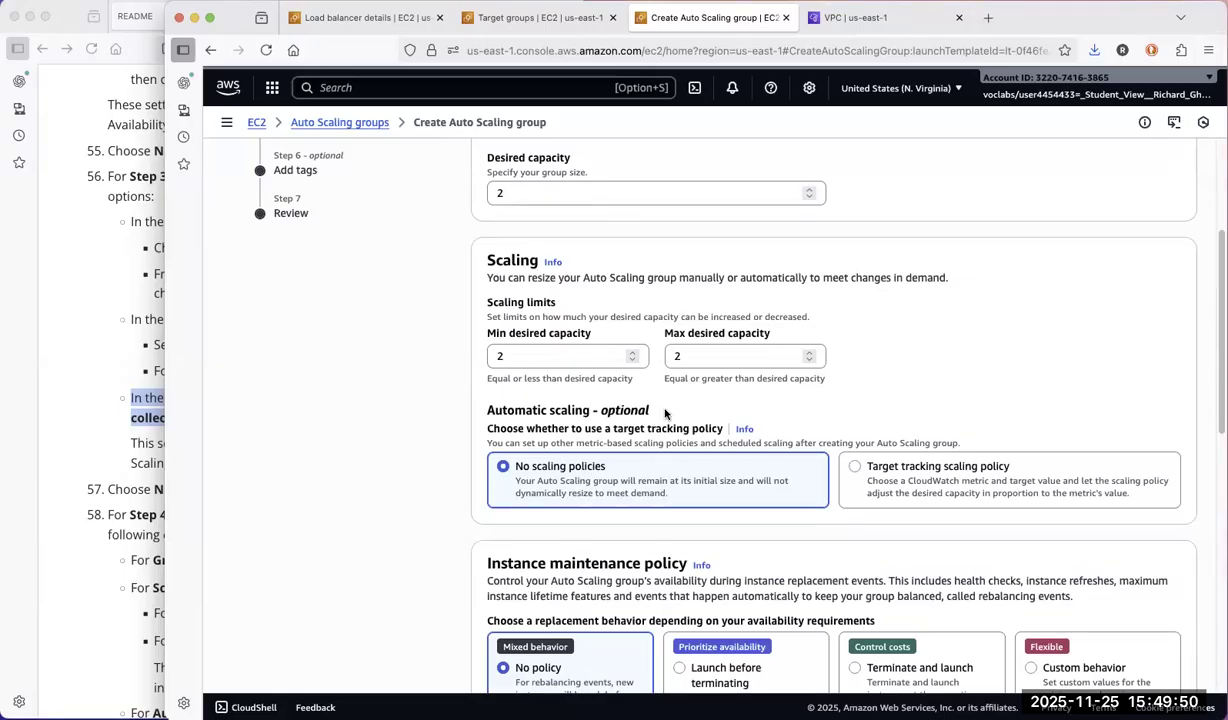
pyautogui.click(89, 462)
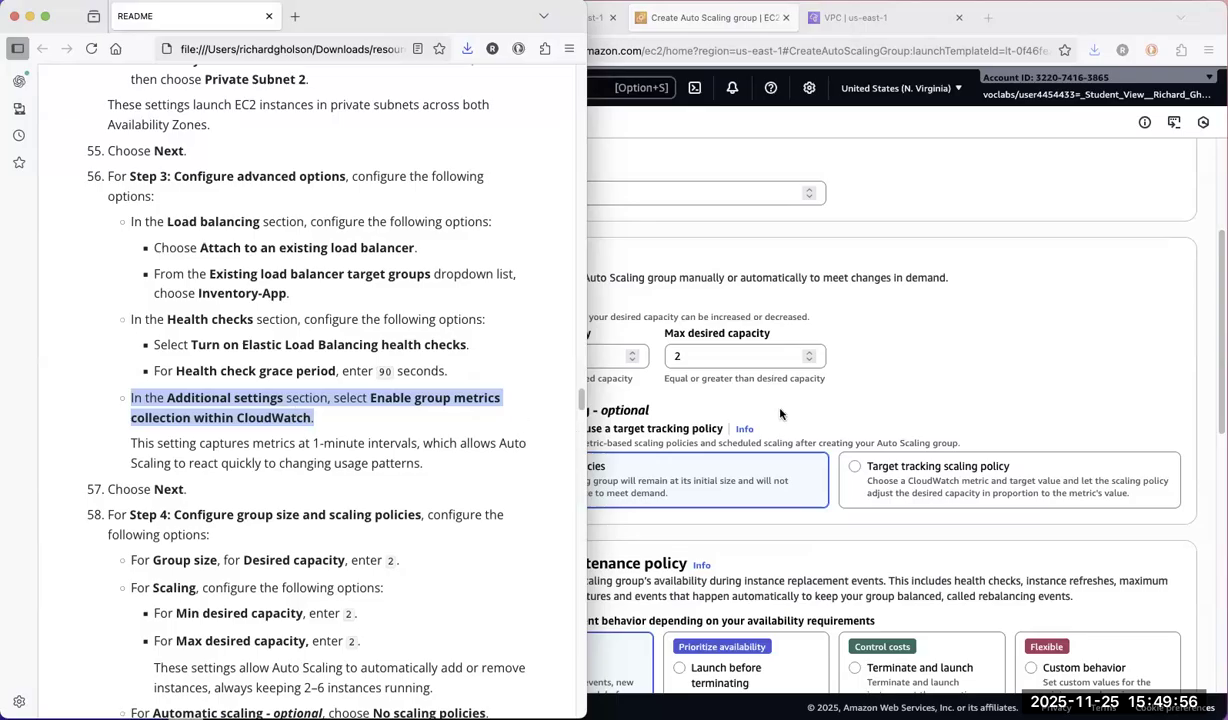
pyautogui.click(822, 404)
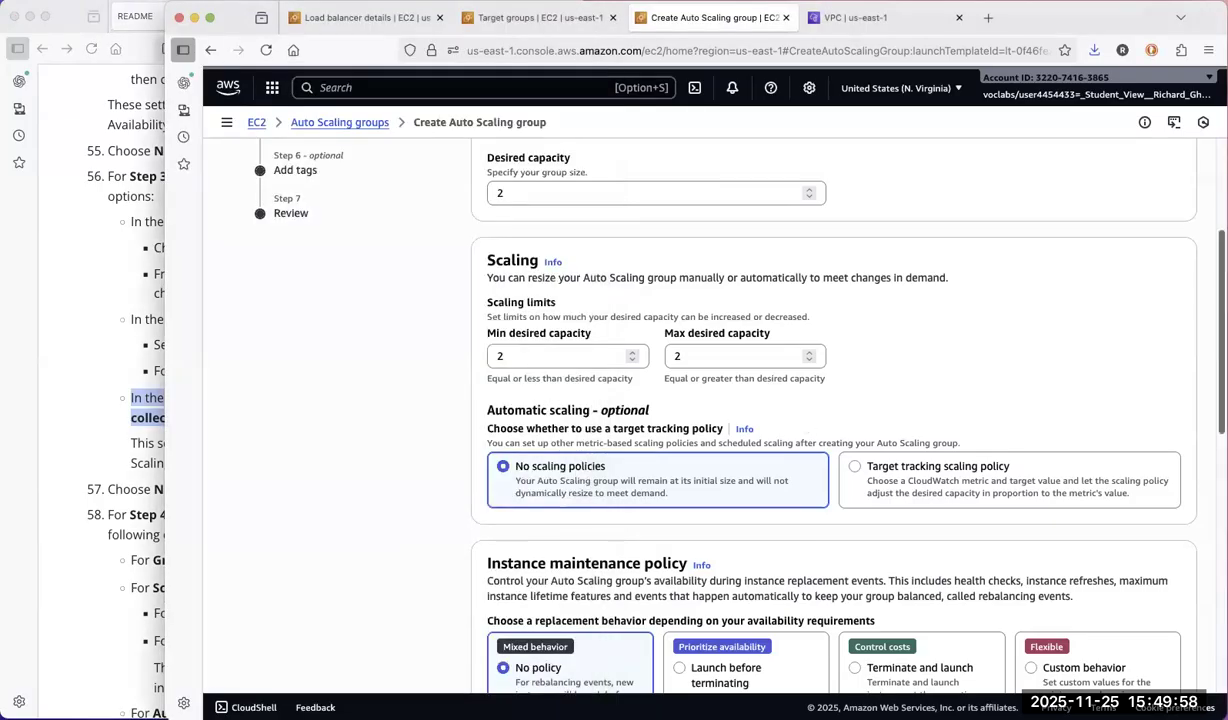
# Enable group metrics collection within CloudWatch in the additional settings and continue to the notifications page
pyautogui.scroll(-2, 710, 410)
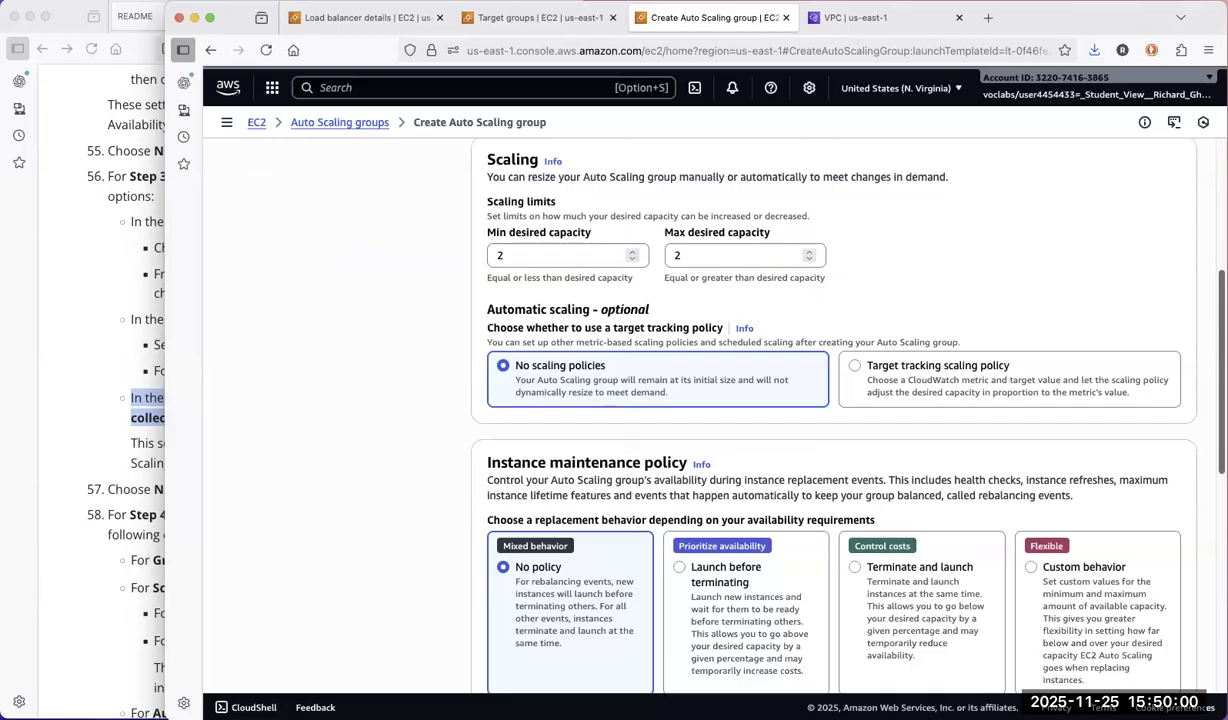
pyautogui.scroll(-10, 710, 410)
pyautogui.scroll(-3, 1189, 669)
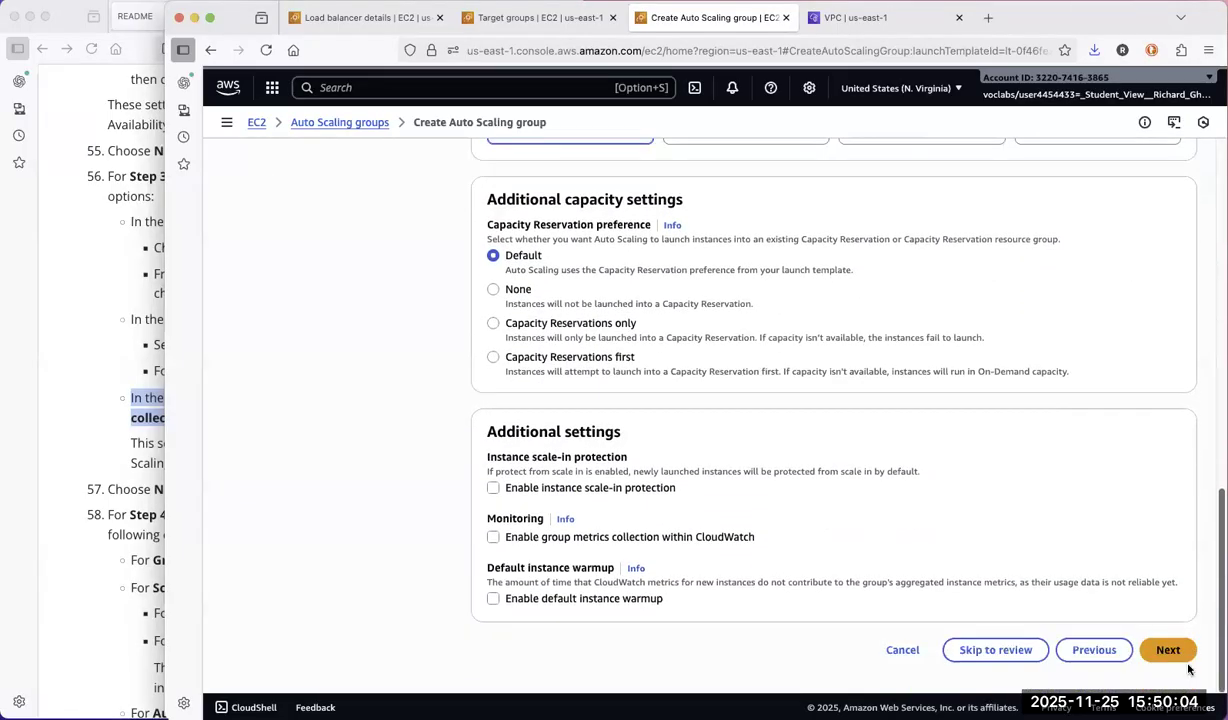
pyautogui.click(493, 538)
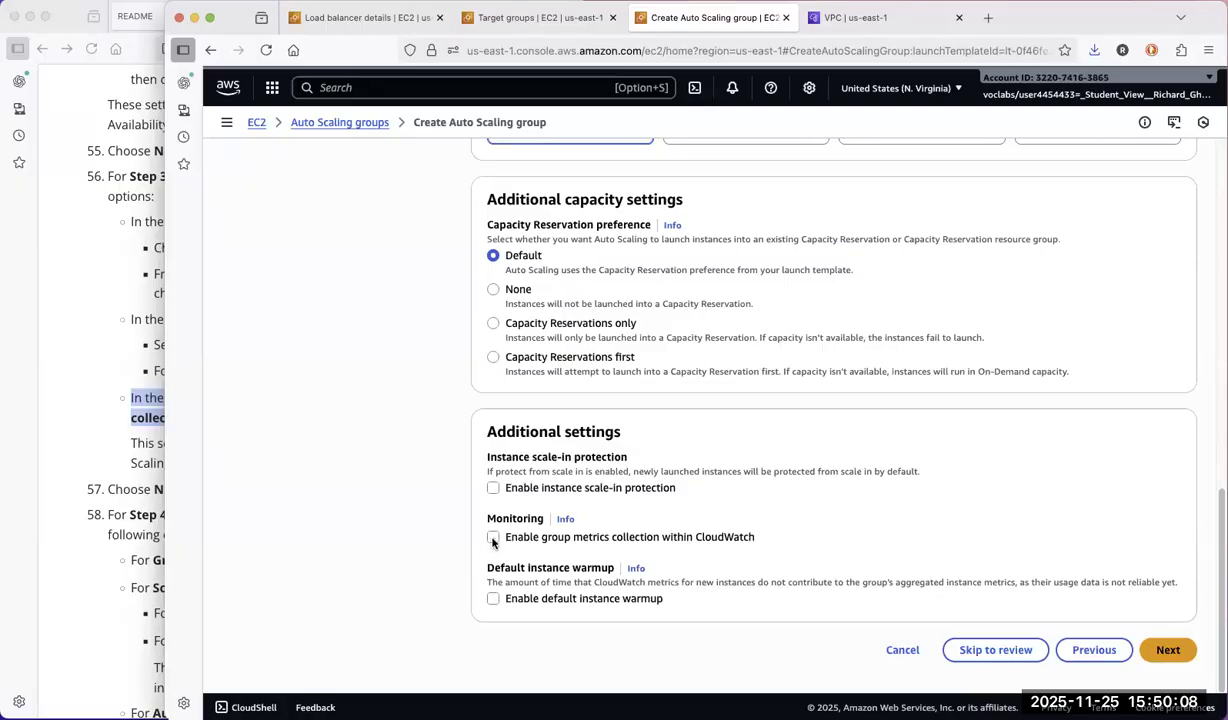
pyautogui.click(47, 440)
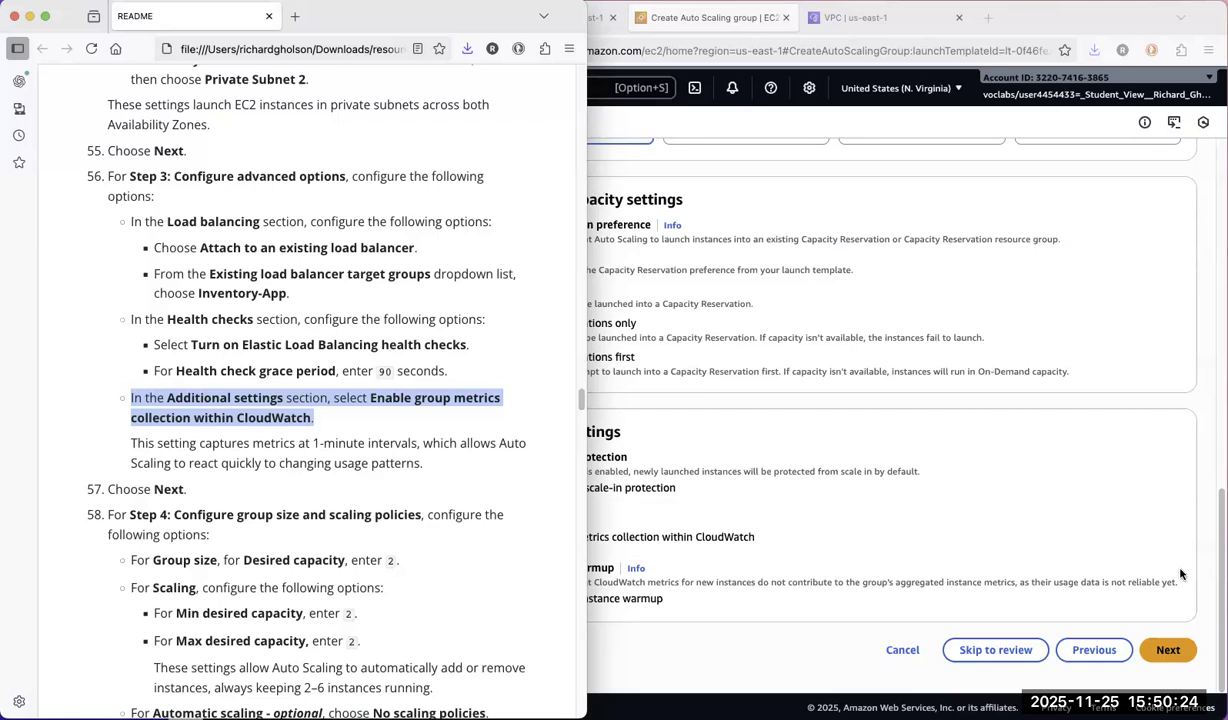
pyautogui.click(1170, 650)
pyautogui.click(1168, 650)
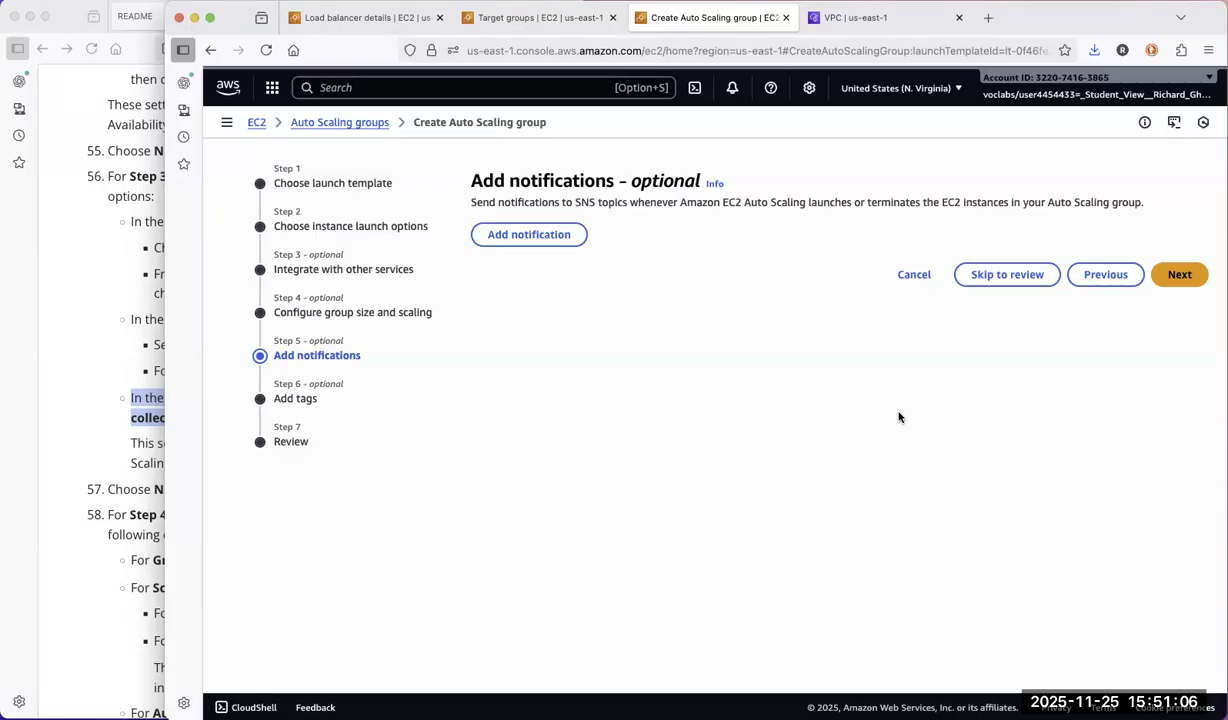
# Read the README's instructions for Steps 5 to 7 and continue to the tags page without adding notifications
pyautogui.click(95, 461)
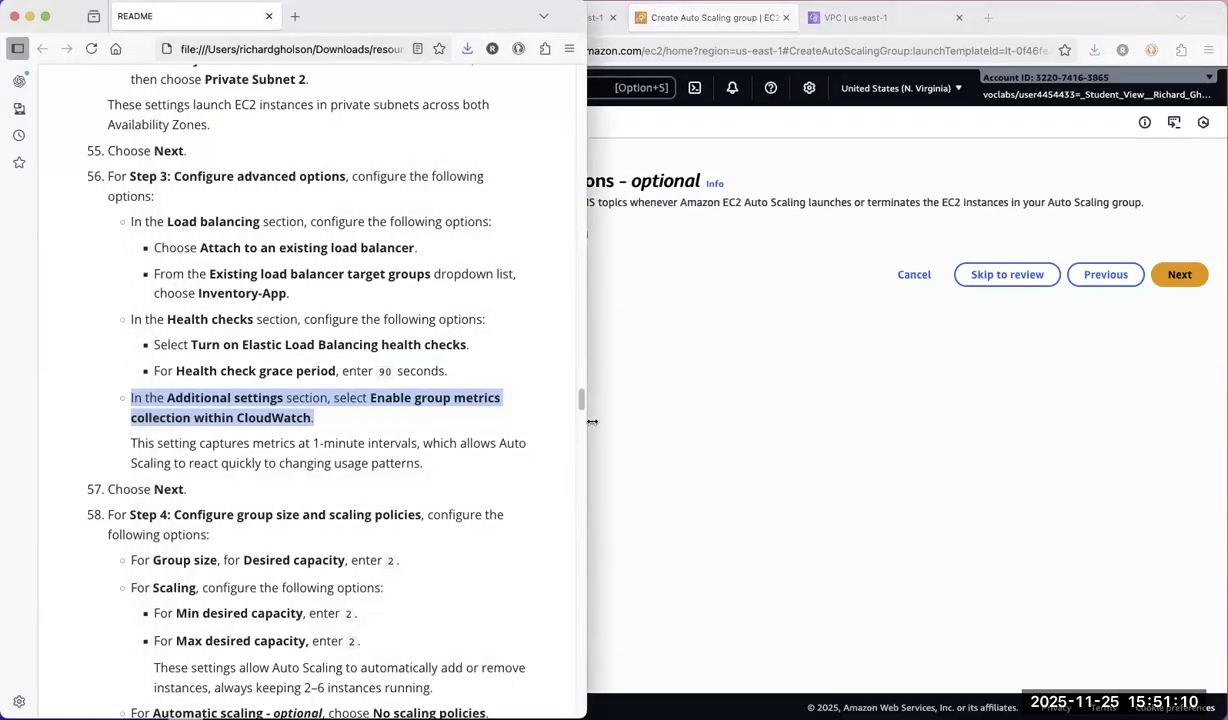
pyautogui.scroll(-1, 580, 428)
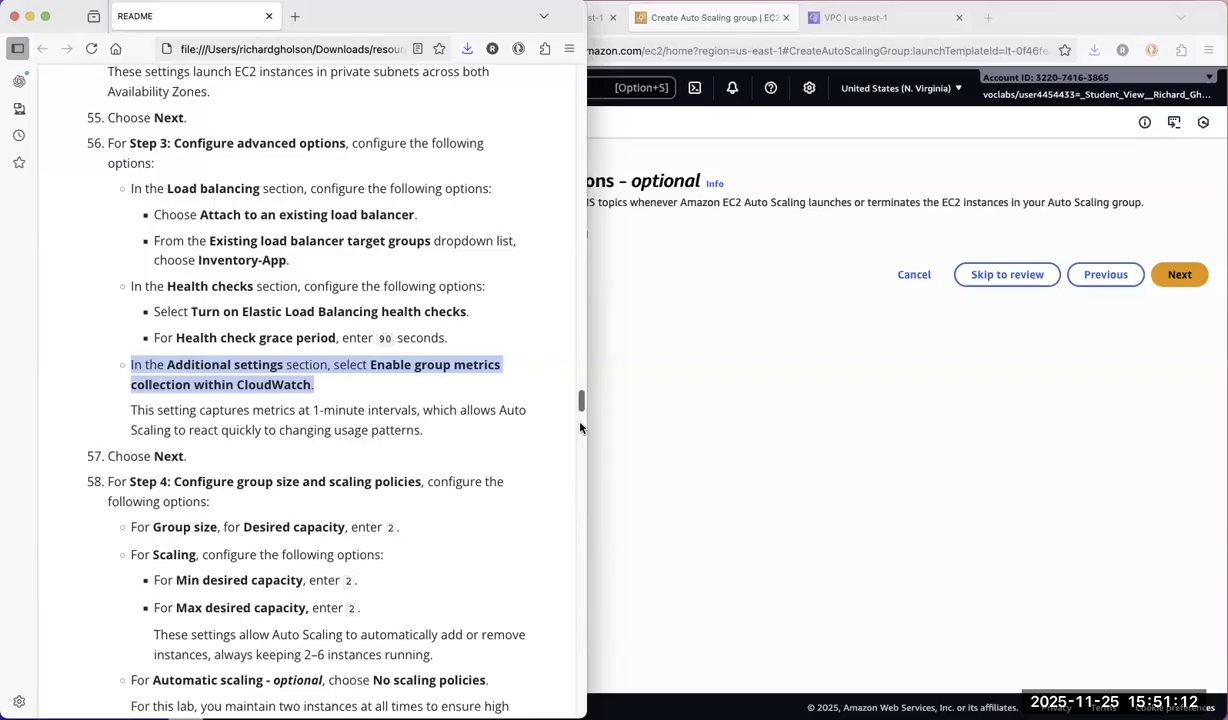
pyautogui.scroll(-5, 580, 428)
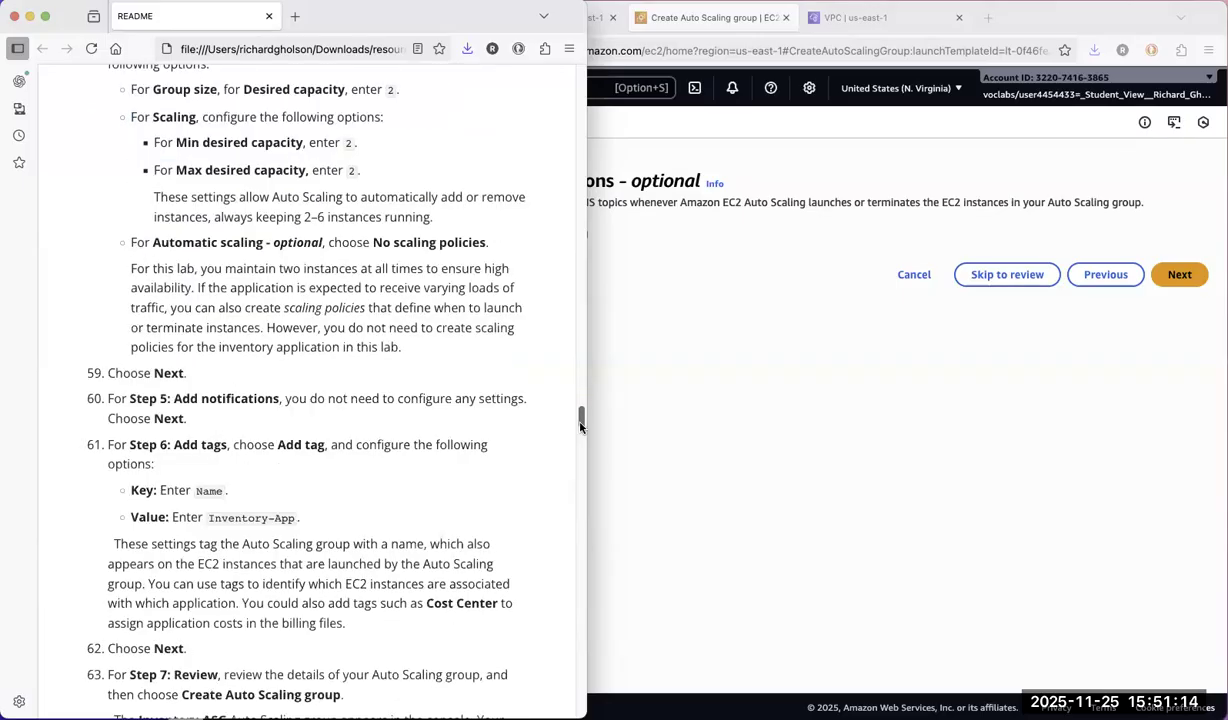
pyautogui.scroll(-2, 582, 430)
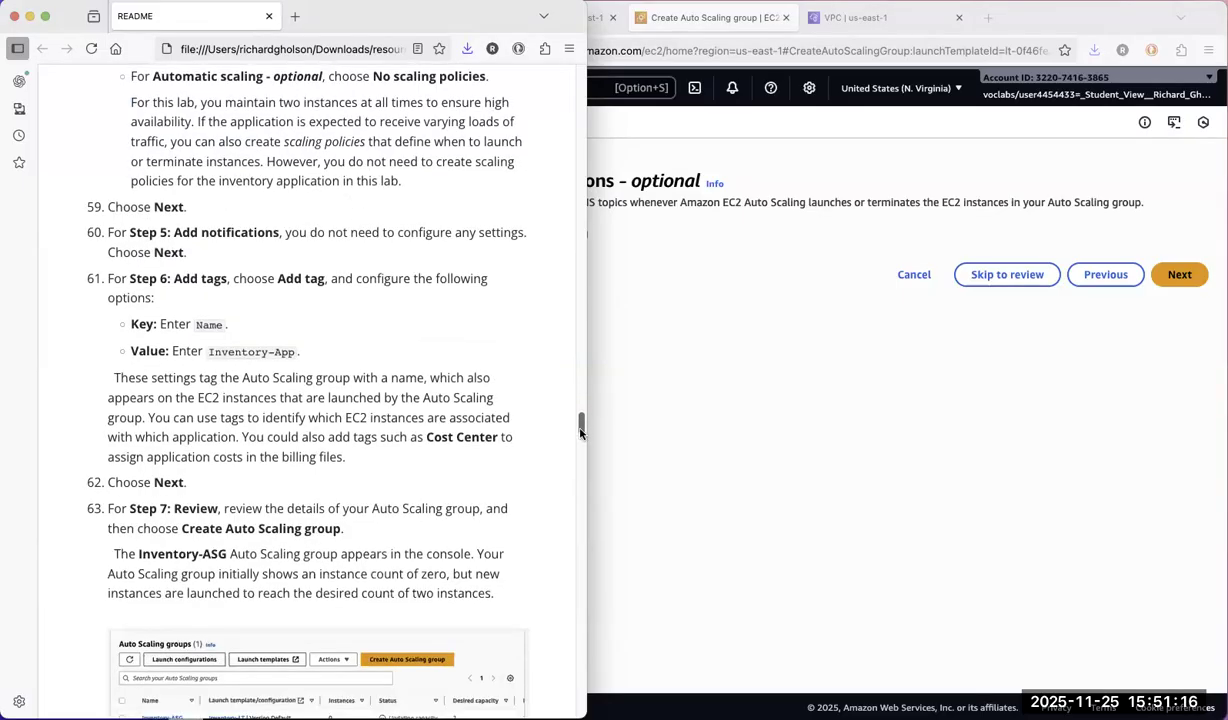
pyautogui.scroll(-1, 580, 432)
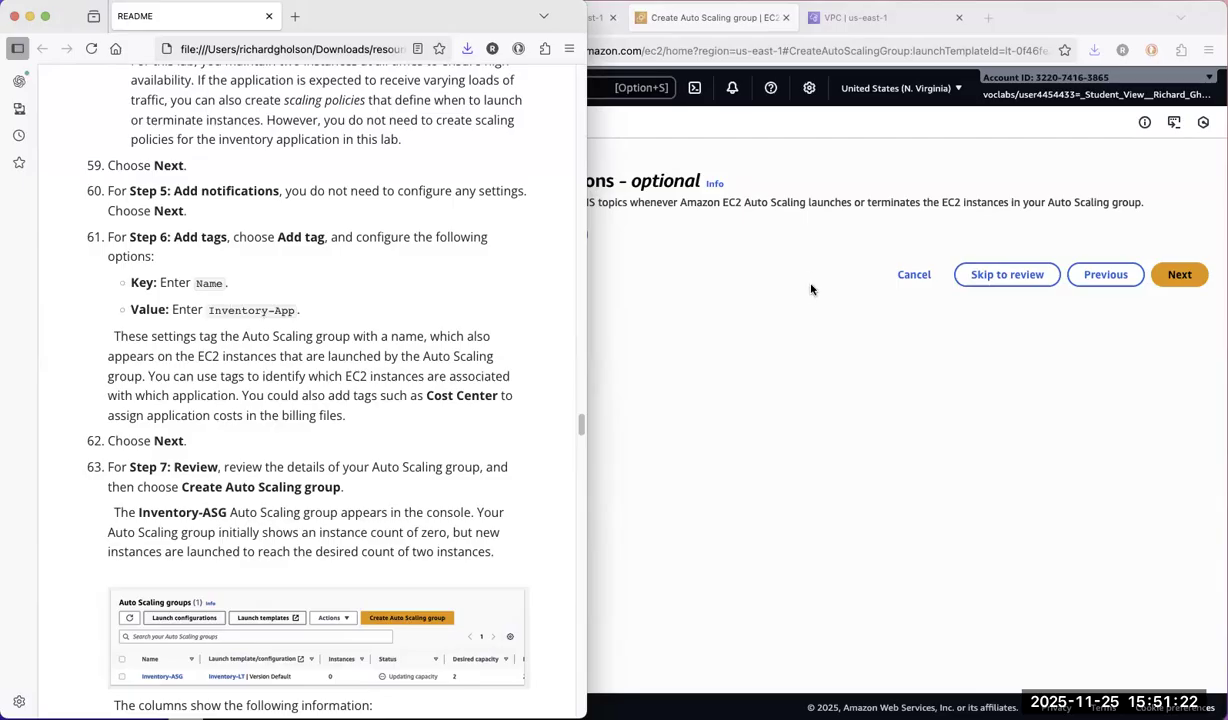
pyautogui.click(803, 329)
pyautogui.click(1178, 274)
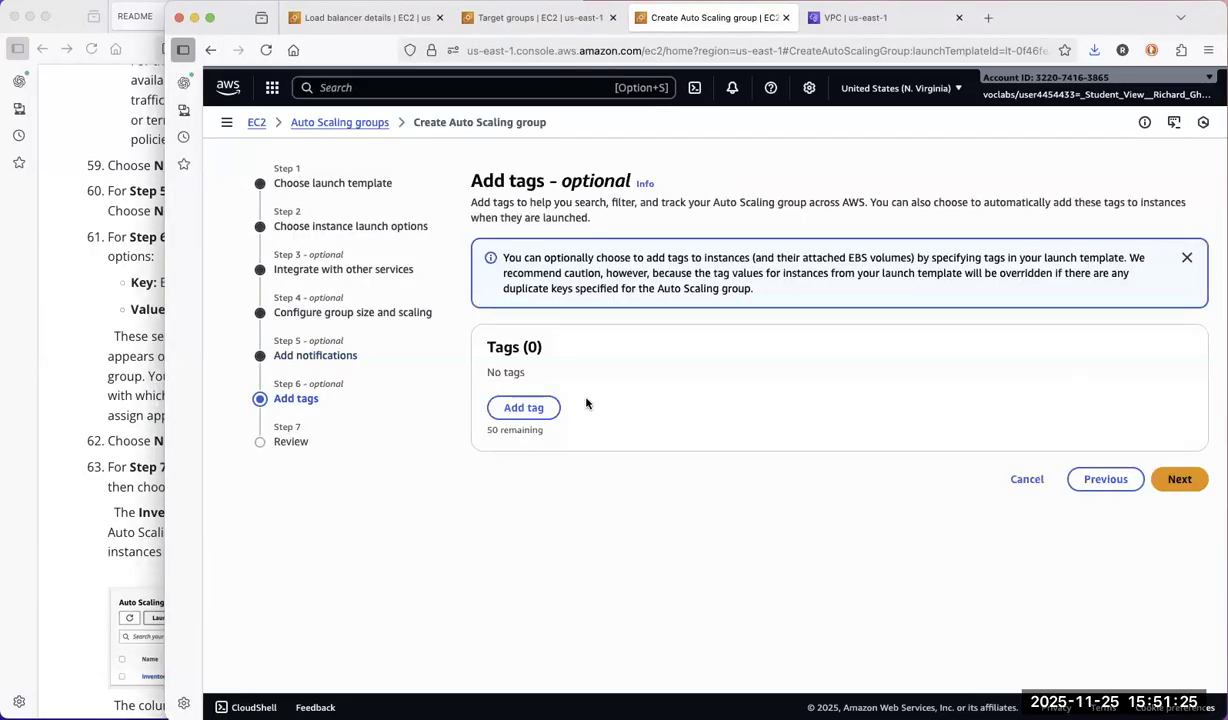
# Add a tag with the key Name and the README's value Inventory-App, and continue to the review page
pyautogui.click(528, 405)
pyautogui.write('Name')
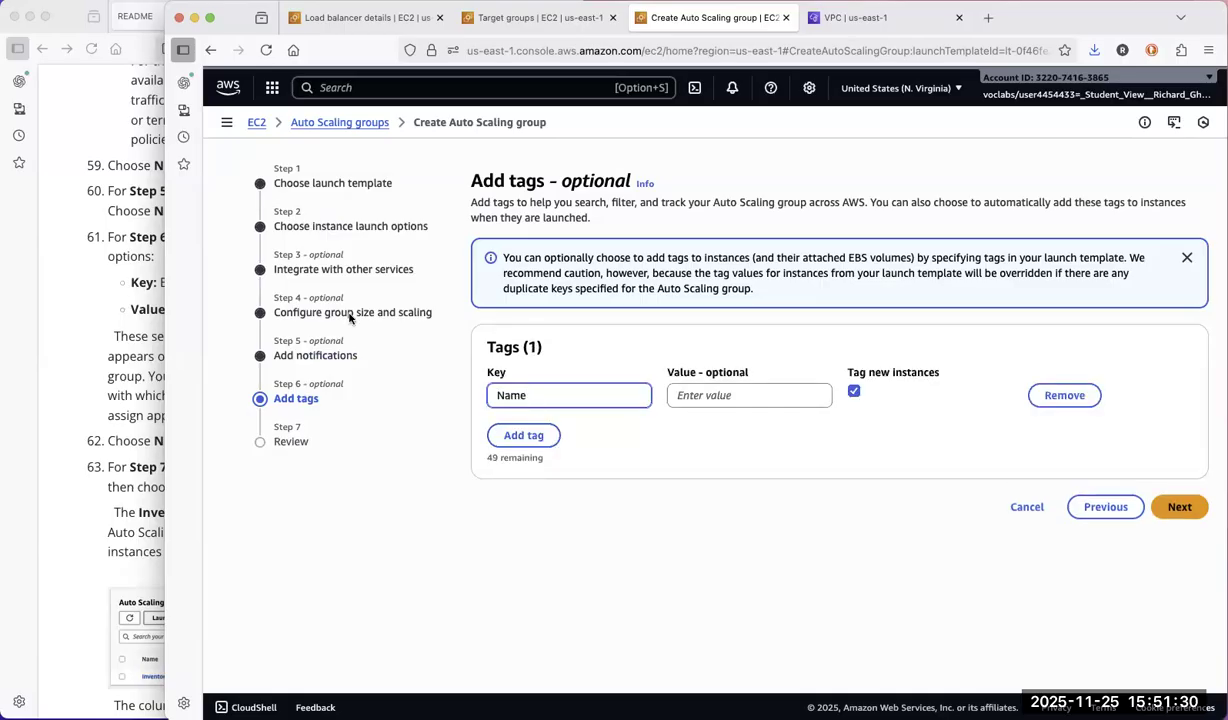
pyautogui.click(155, 318)
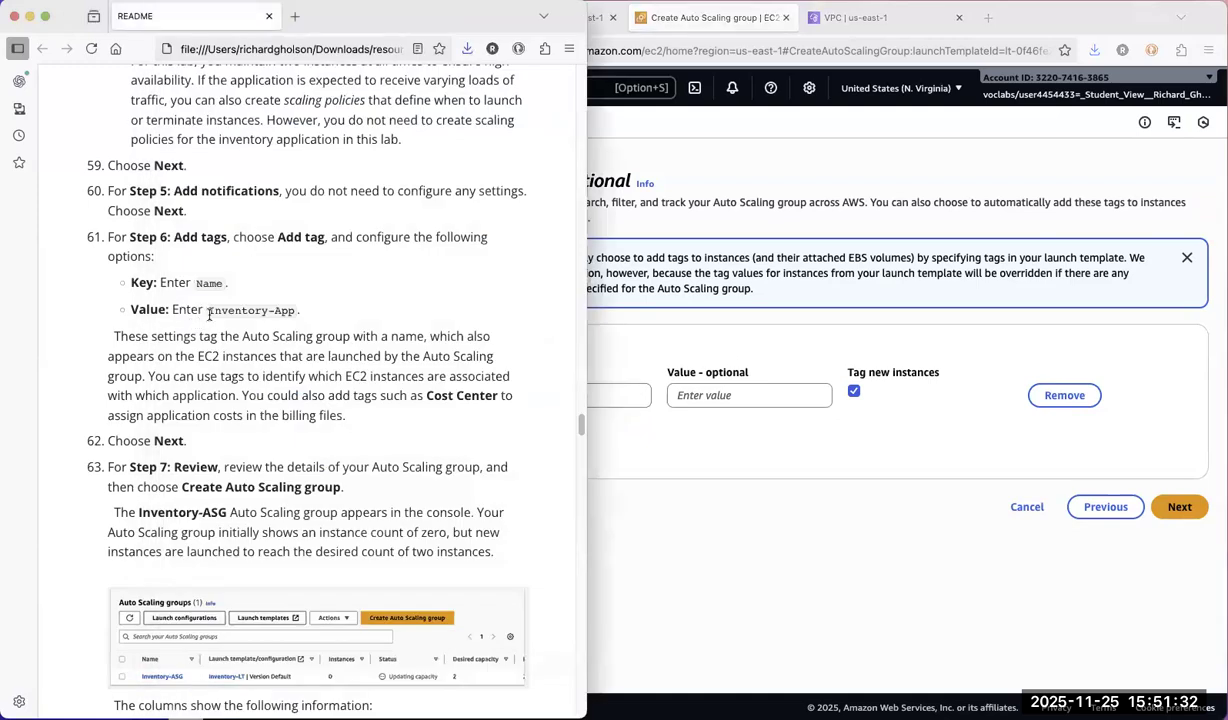
pyautogui.moveTo(250, 310); pyautogui.dragTo(296, 316)
pyautogui.rightClick(293, 314)
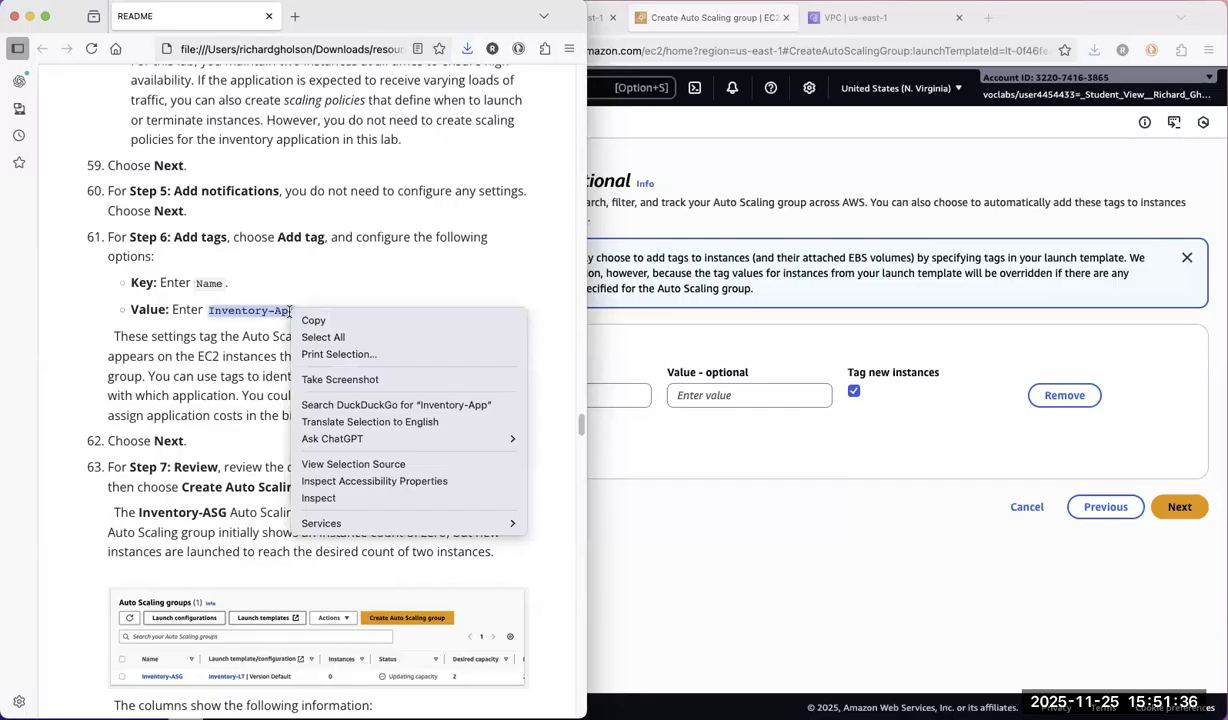
pyautogui.click(774, 396)
pyautogui.click(779, 394)
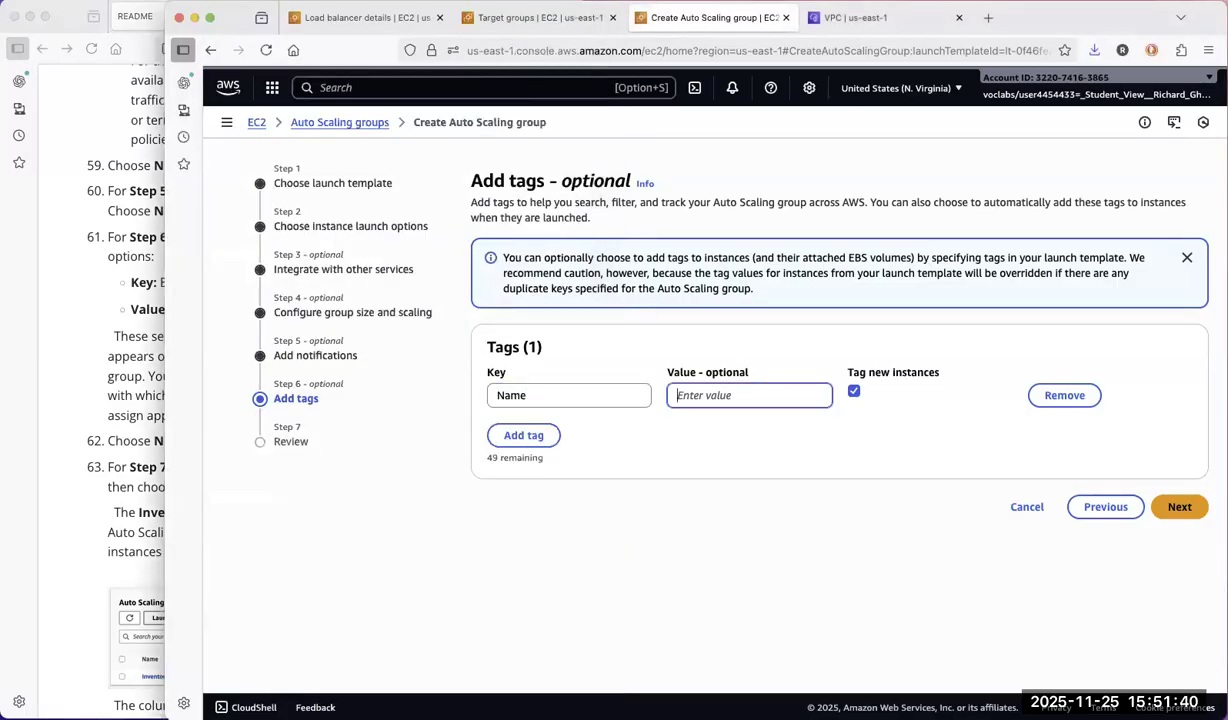
pyautogui.rightClick(780, 398)
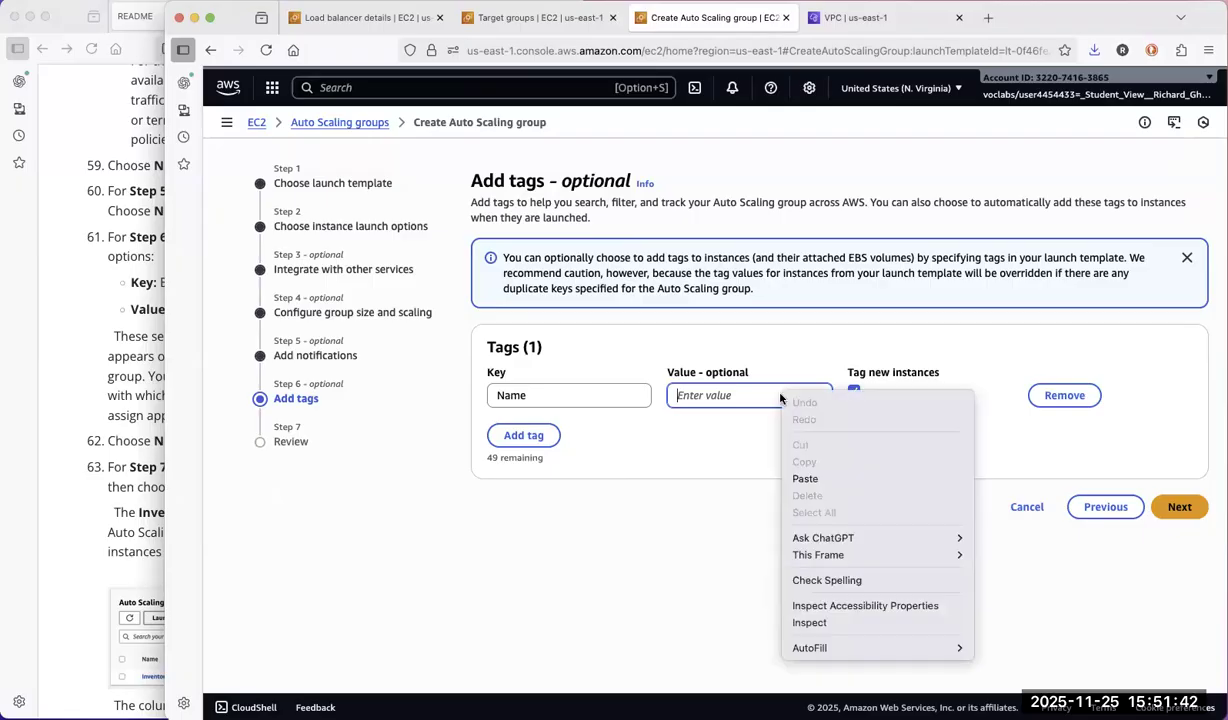
pyautogui.click(803, 479)
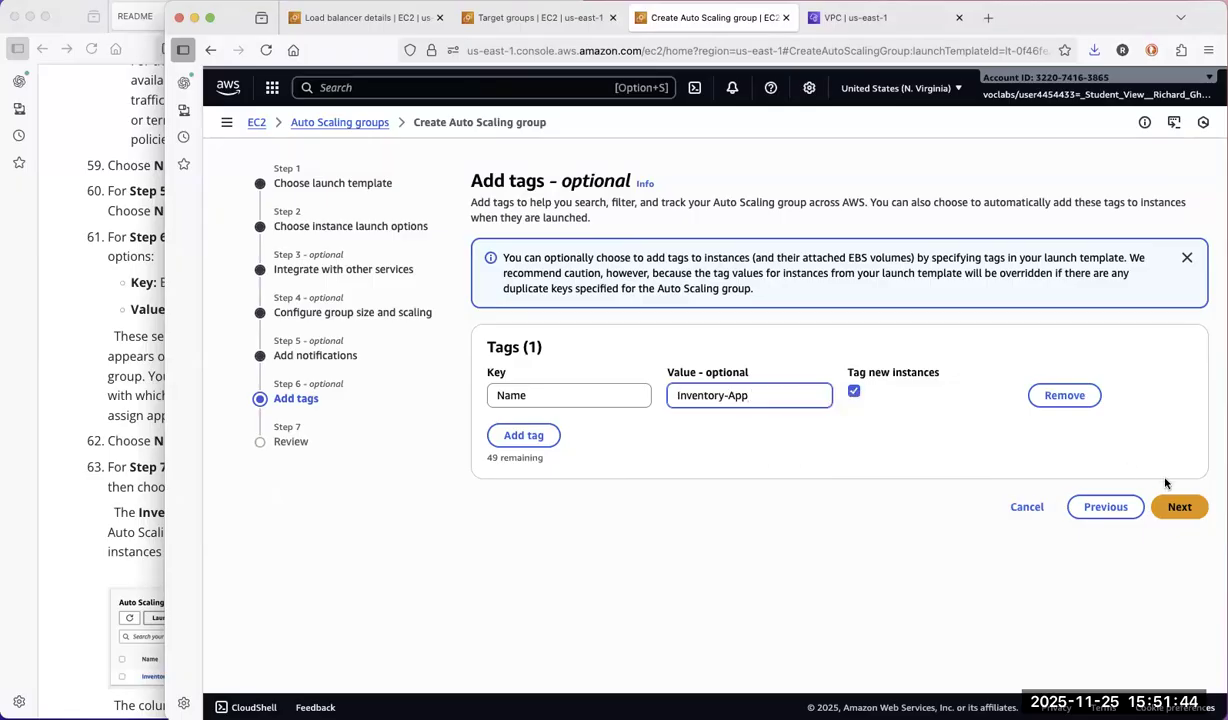
pyautogui.click(1178, 507)
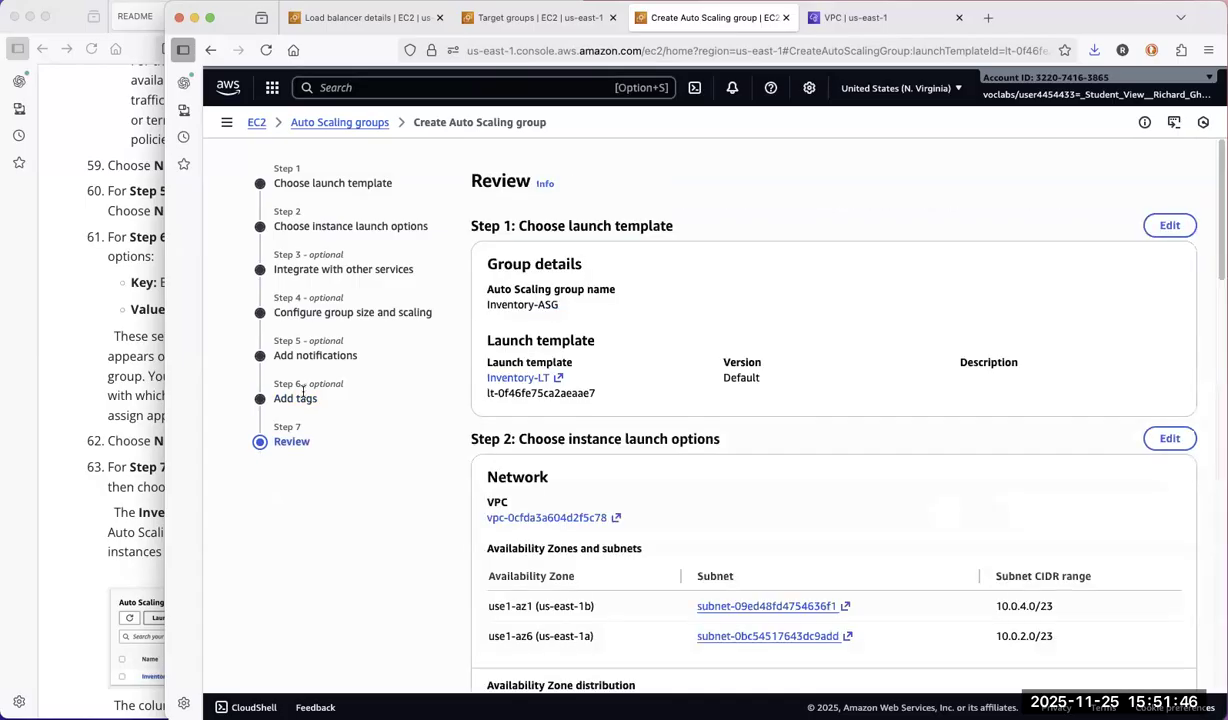
# Review the group's network, load balancing, health check, capacity and tag settings, and create the Inventory-ASG Auto Scaling group
pyautogui.click(106, 383)
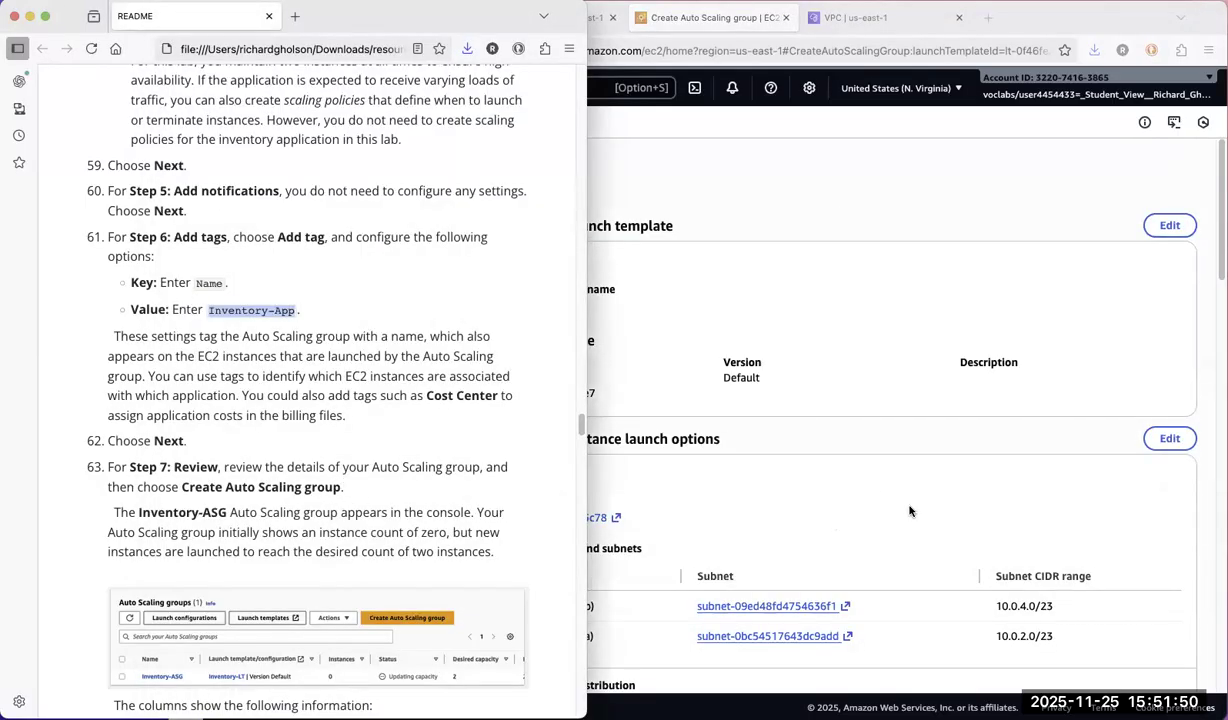
pyautogui.click(838, 507)
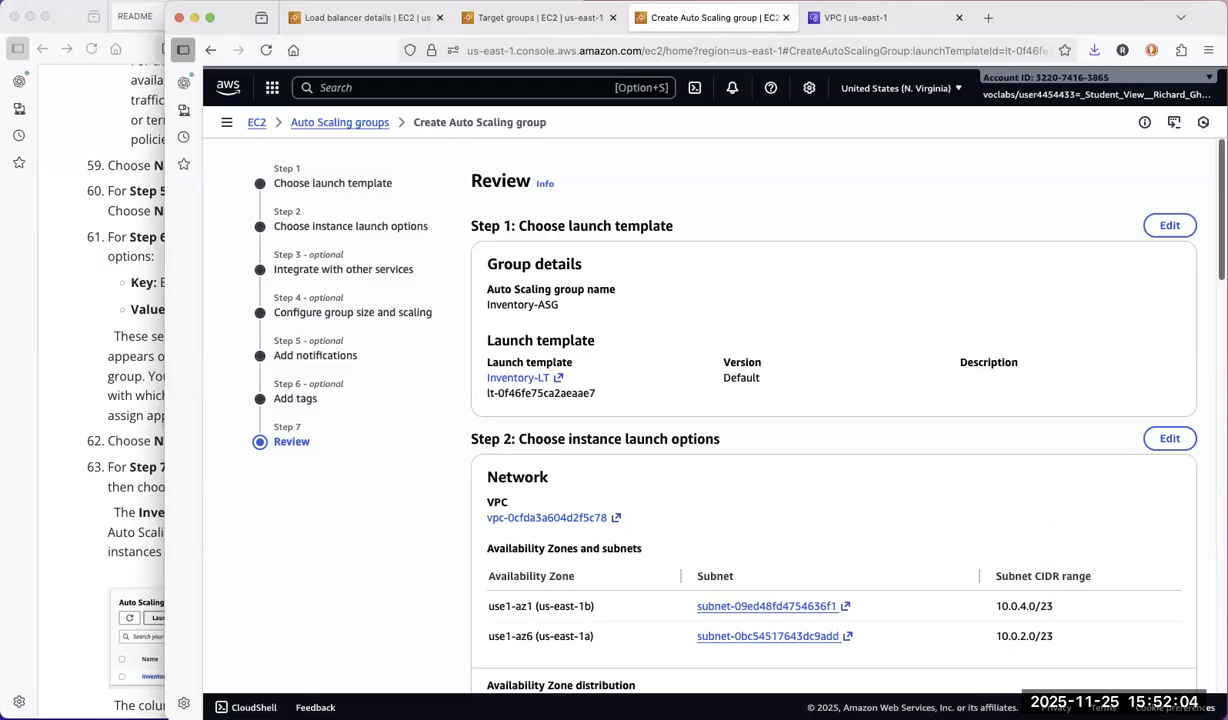
pyautogui.scroll(-8, 834, 410)
pyautogui.scroll(-4, 834, 410)
pyautogui.scroll(-2, 855, 411)
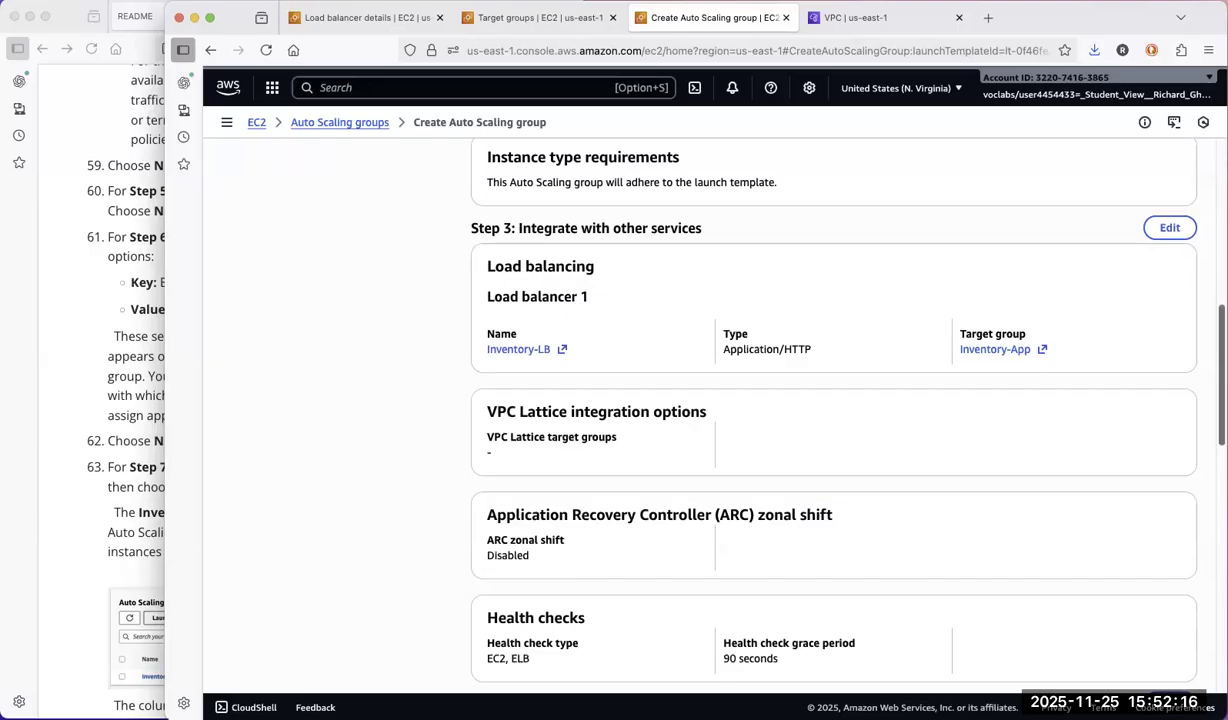
pyautogui.scroll(-2, 834, 400)
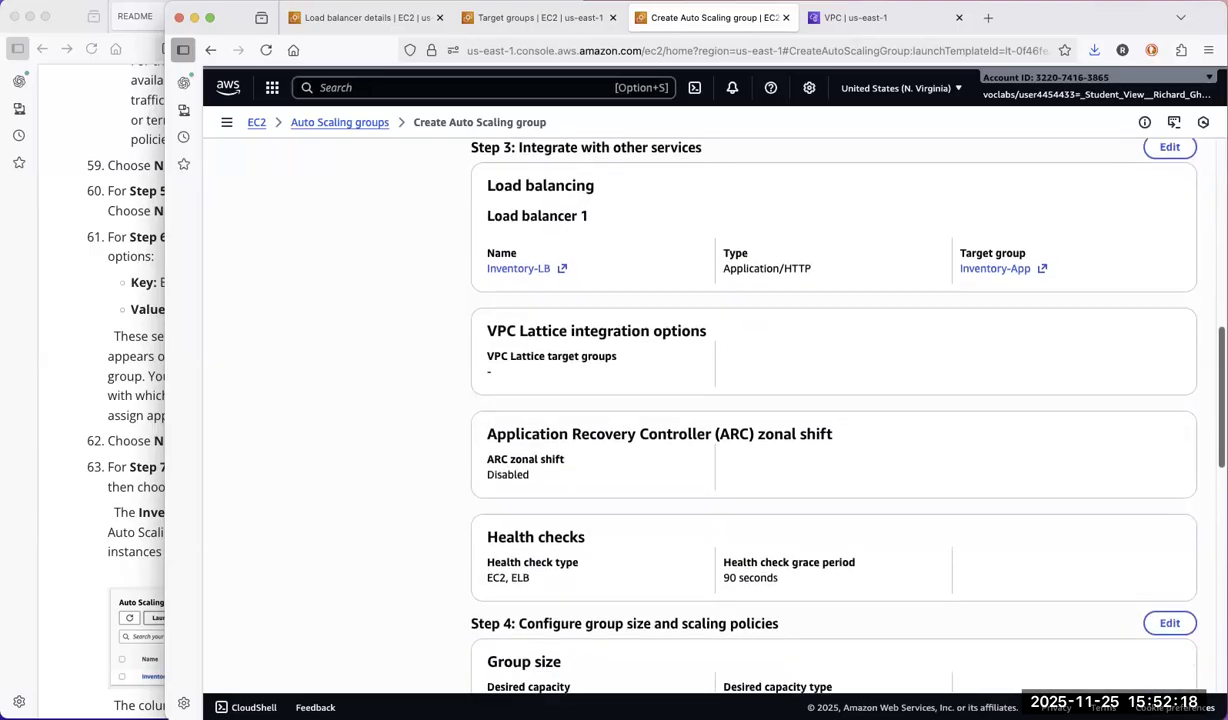
pyautogui.scroll(-5, 834, 400)
pyautogui.scroll(-3, 834, 400)
pyautogui.scroll(-3, 834, 400)
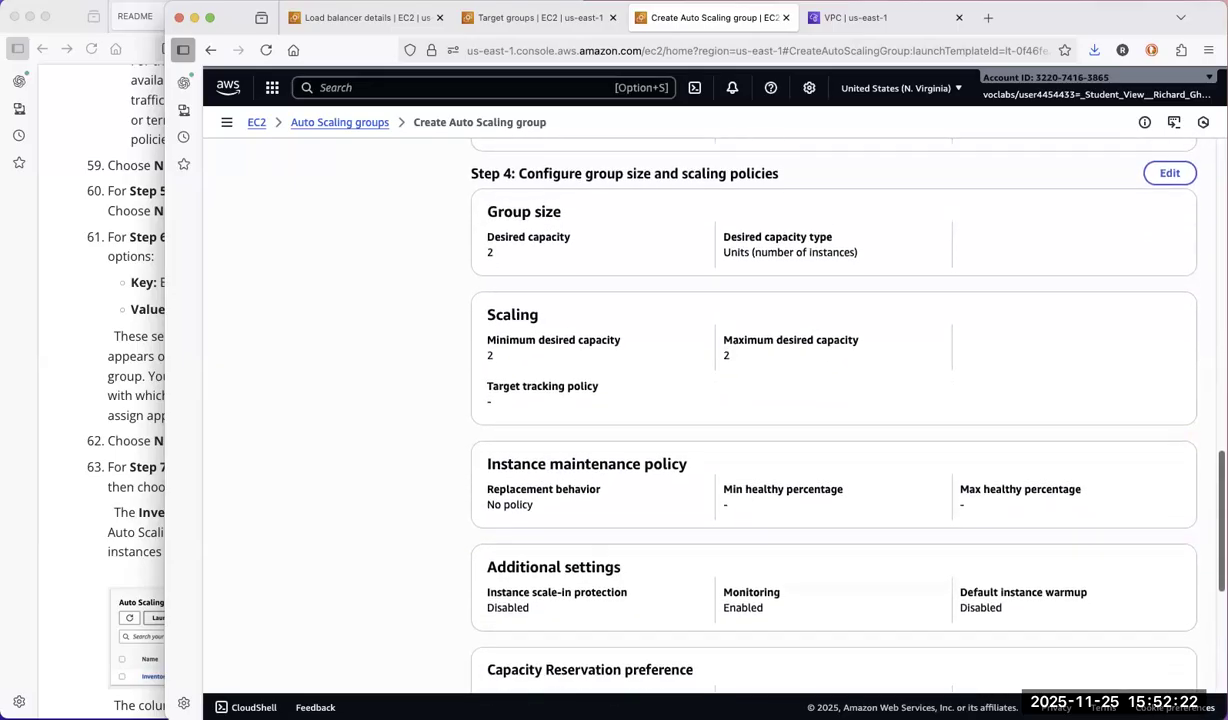
pyautogui.scroll(-2, 834, 400)
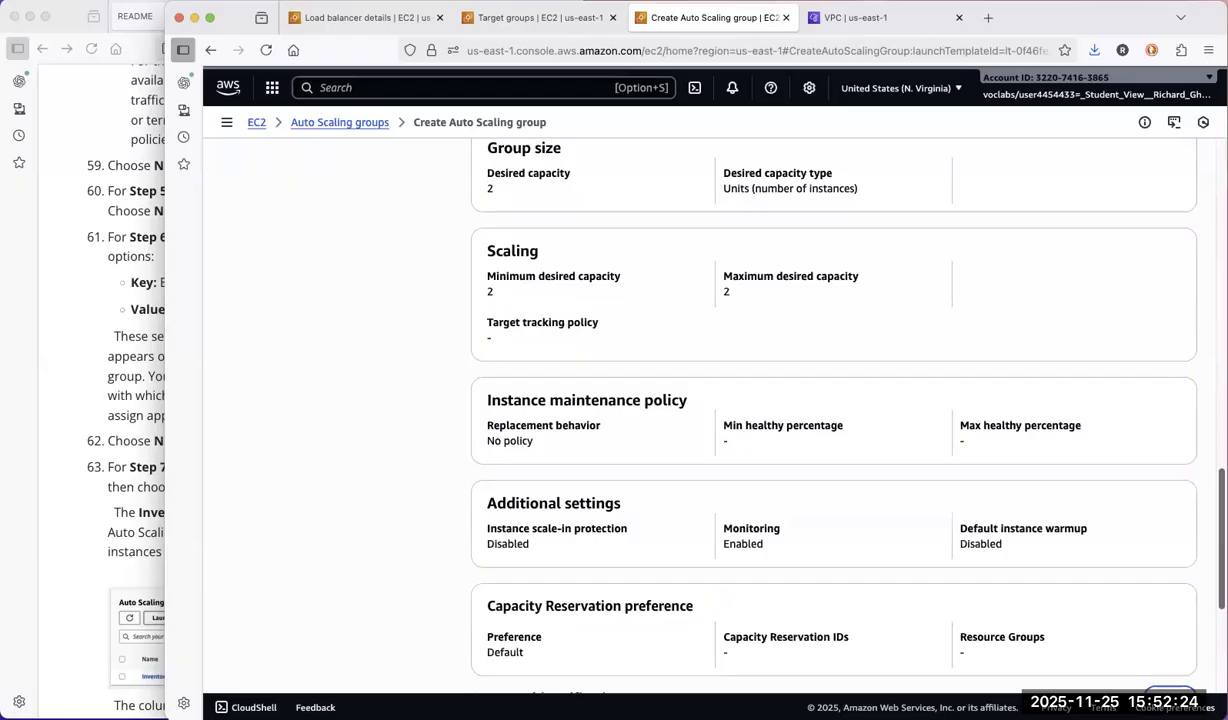
pyautogui.scroll(-7, 834, 400)
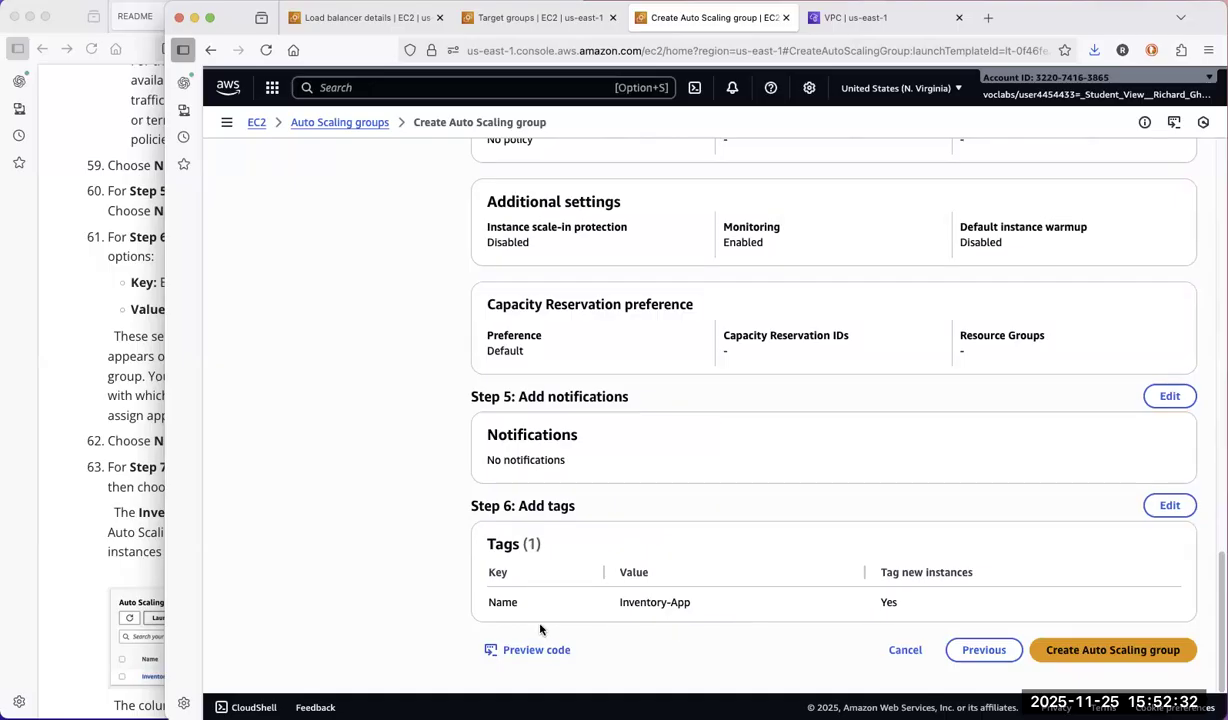
pyautogui.click(1079, 652)
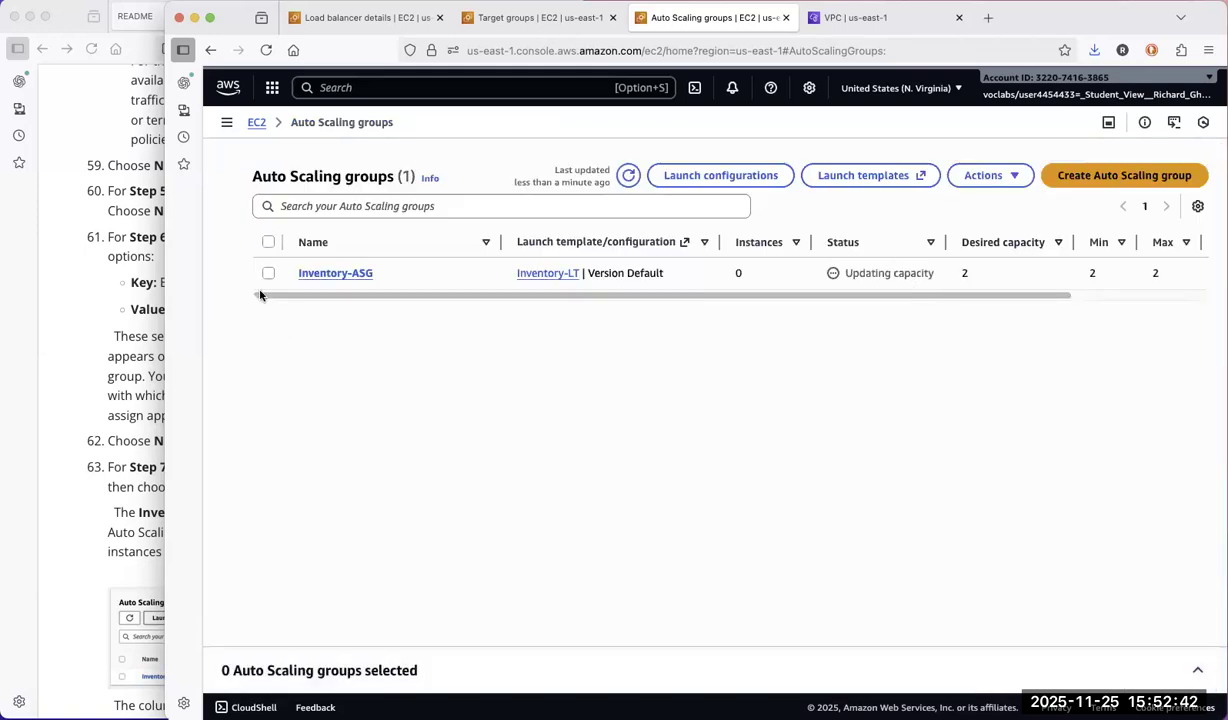
# Open Inventory-ASG and examine its automatic scaling policies, managed instances and activity history
pyautogui.click(336, 274)
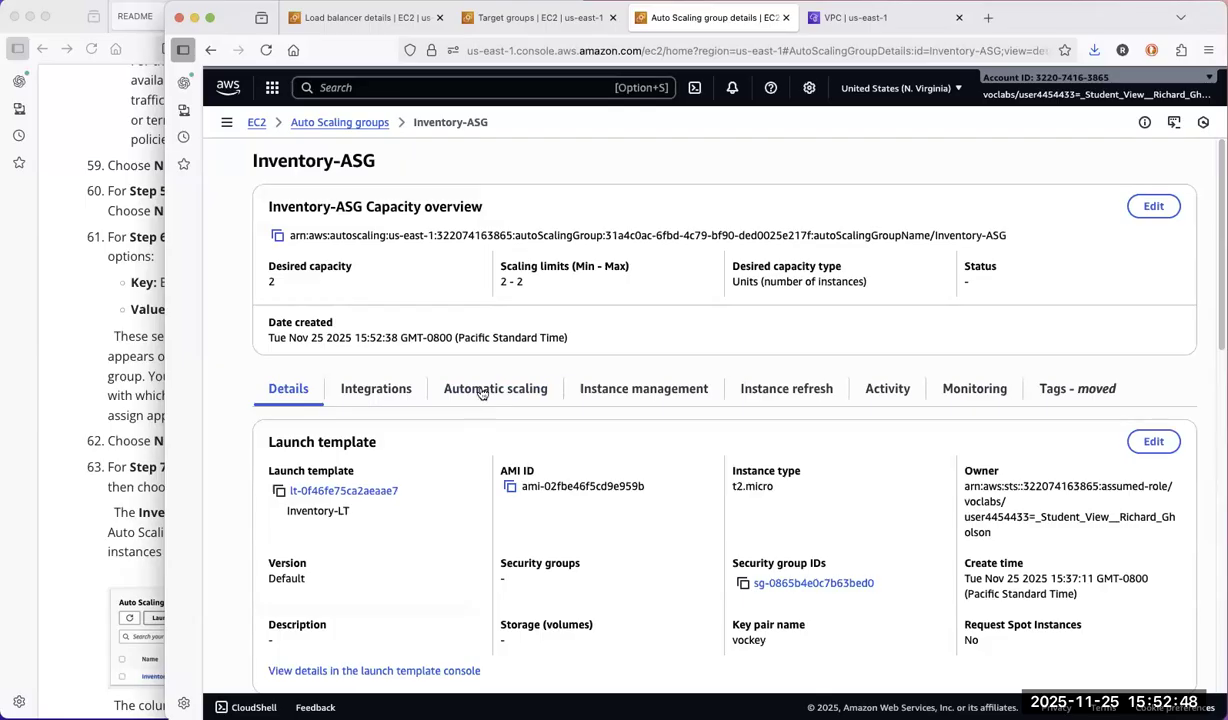
pyautogui.click(482, 393)
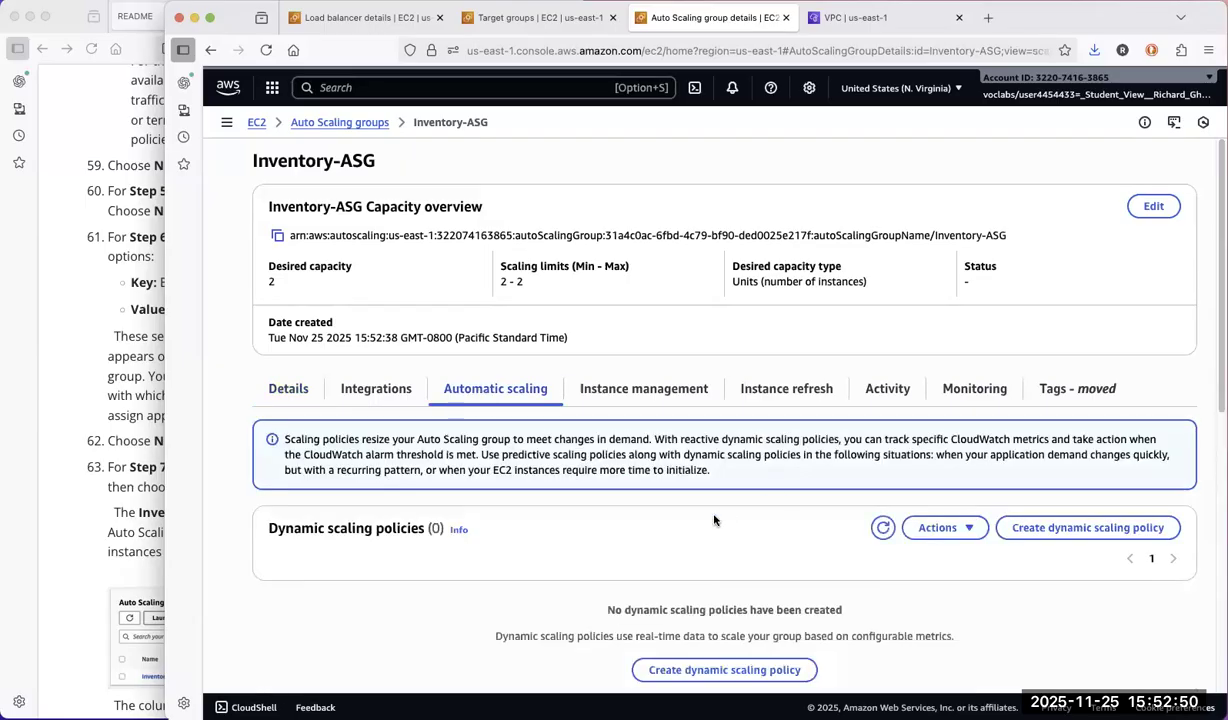
pyautogui.click(632, 393)
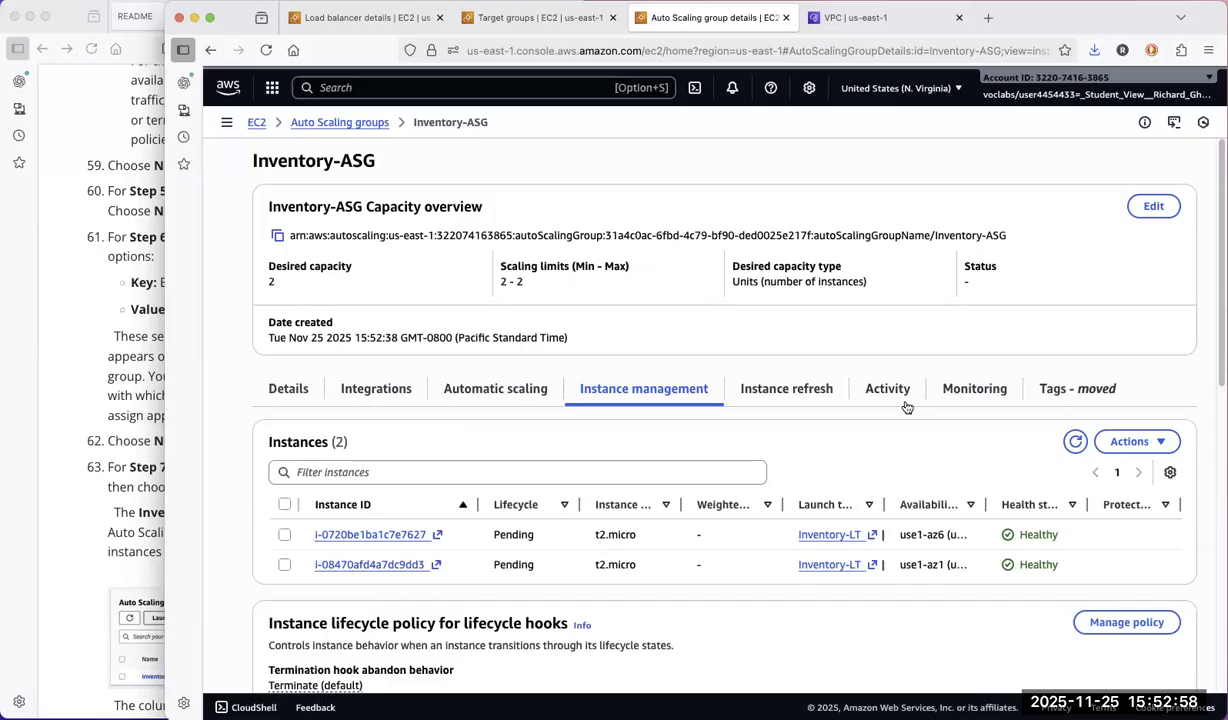
pyautogui.click(885, 392)
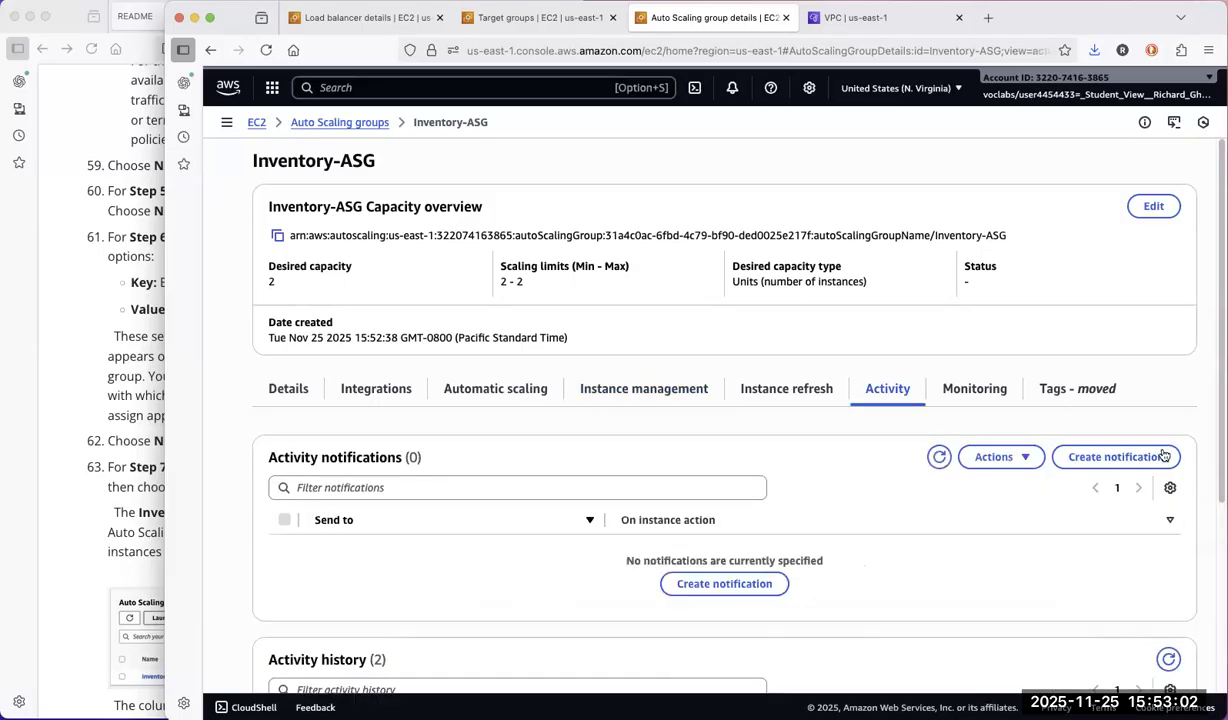
pyautogui.scroll(-5, 724, 410)
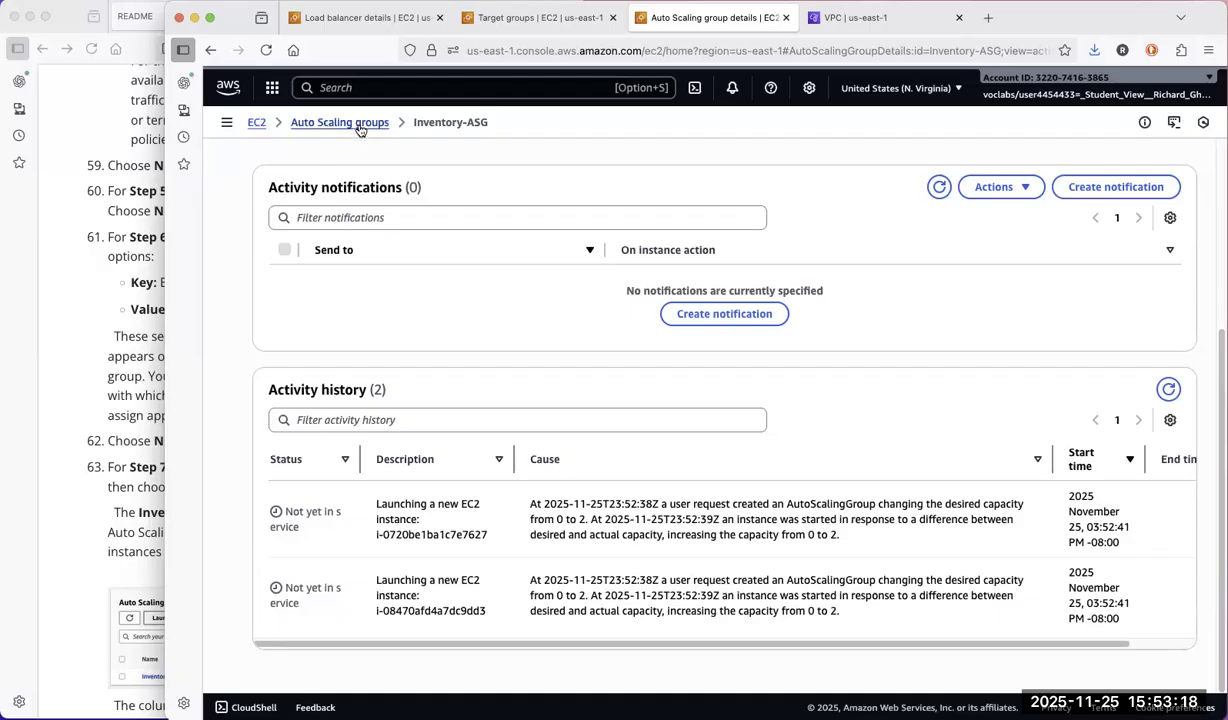
# Copy the DNS name of the Inventory-LB load balancer and open it in a new browser tab
pyautogui.click(355, 17)
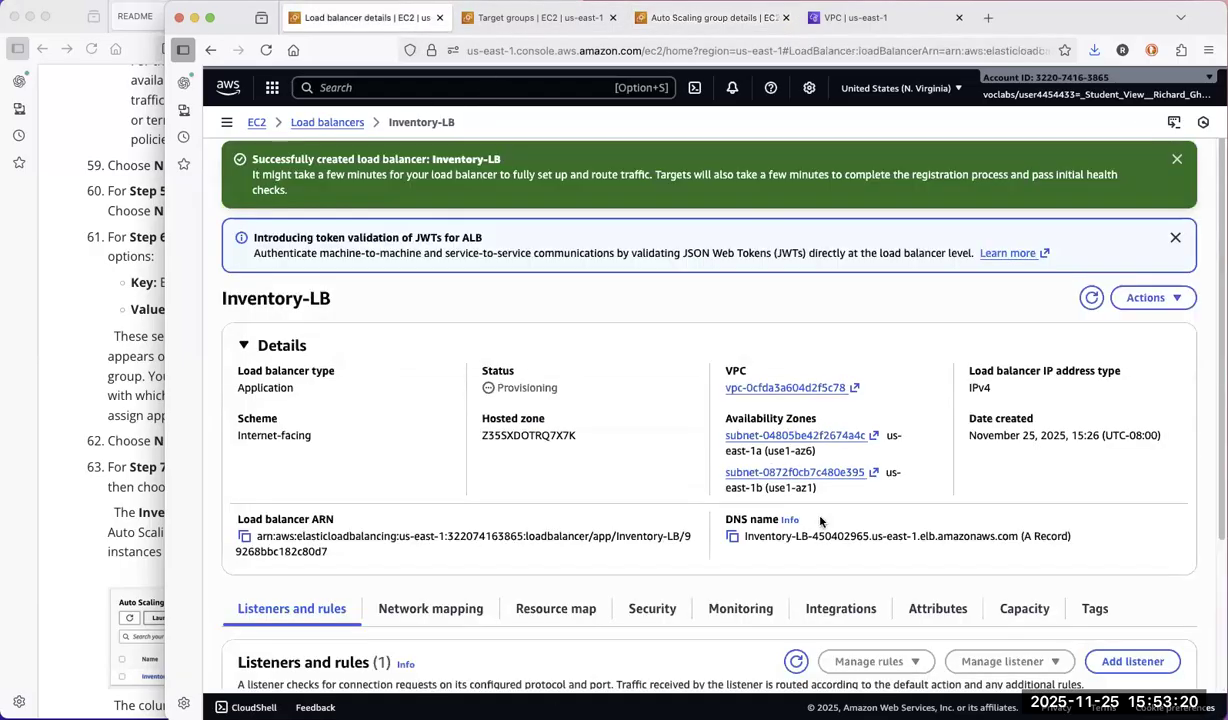
pyautogui.click(732, 536)
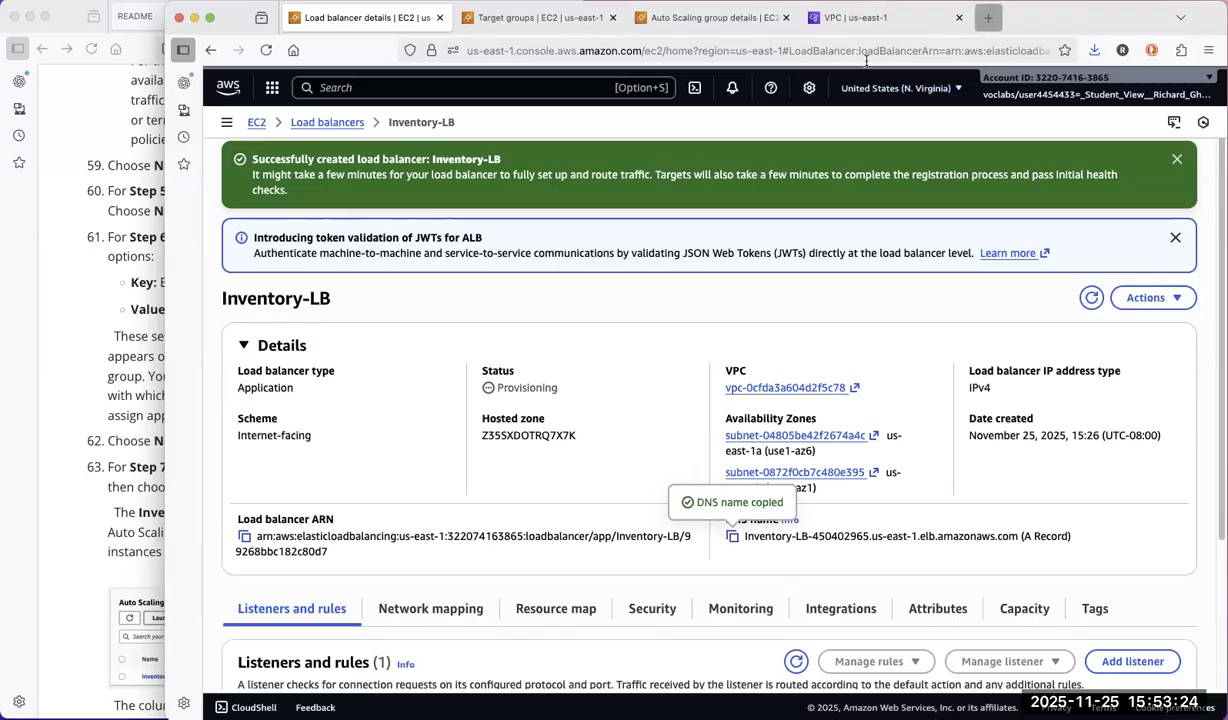
pyautogui.press('super+t')
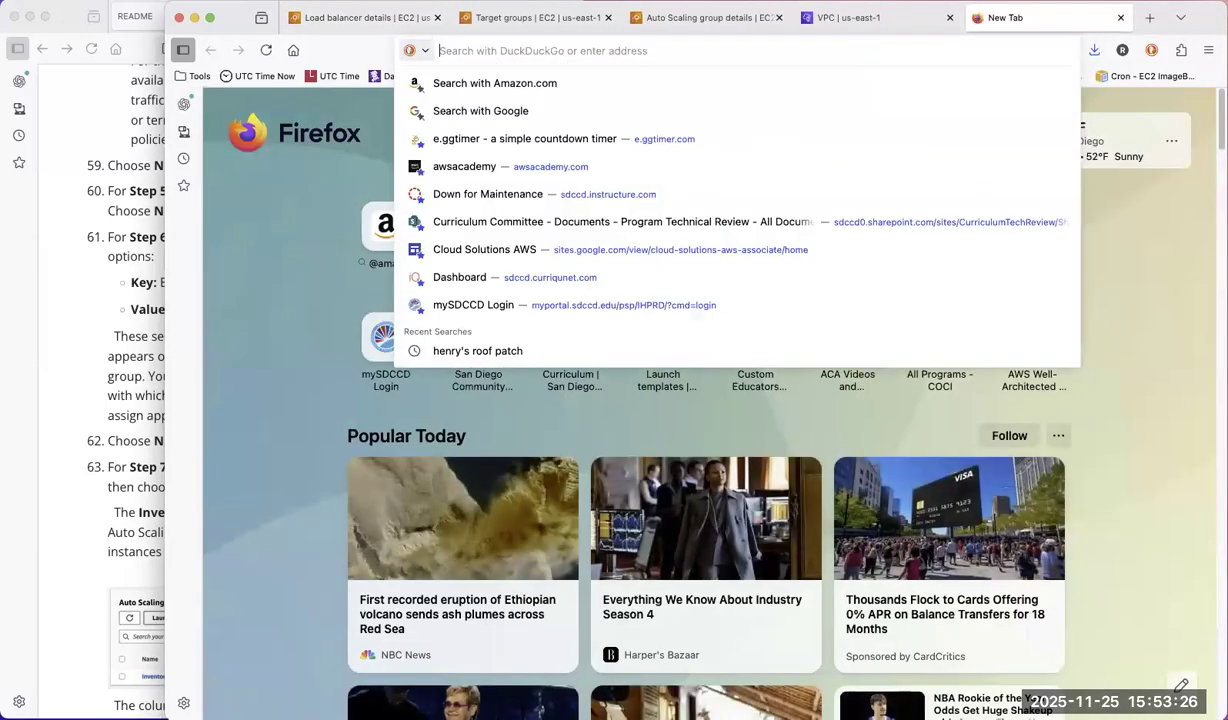
pyautogui.rightClick(885, 52)
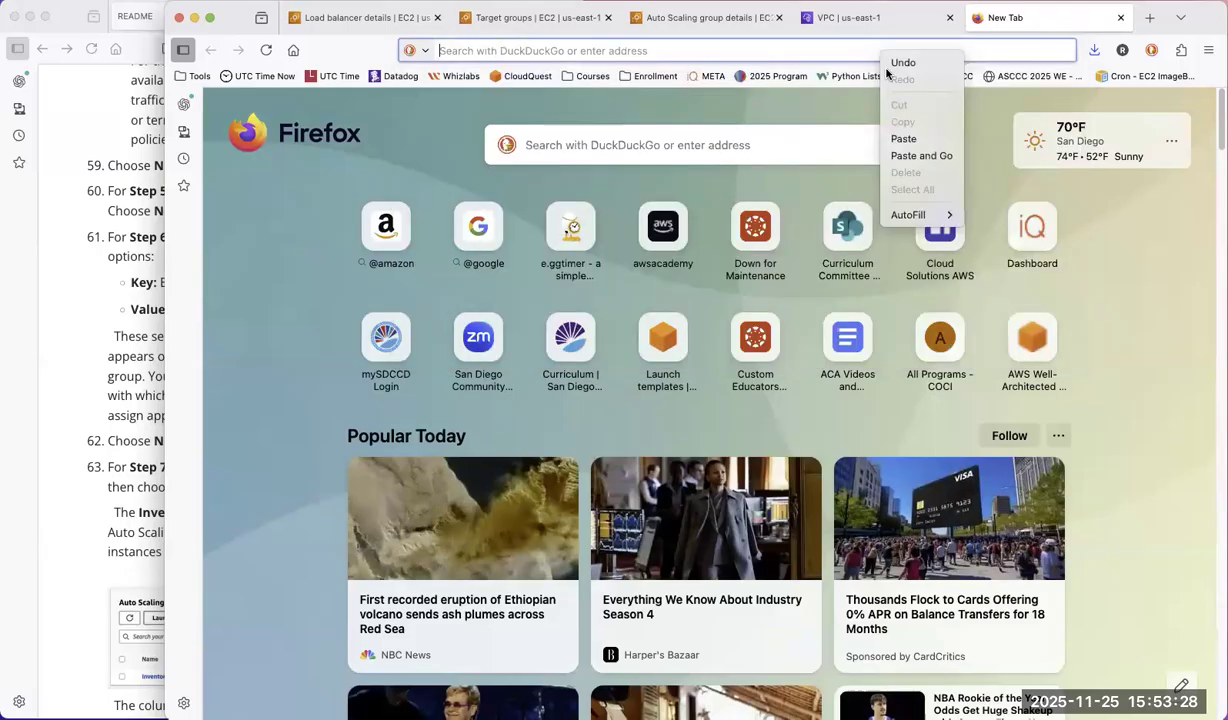
pyautogui.click(941, 156)
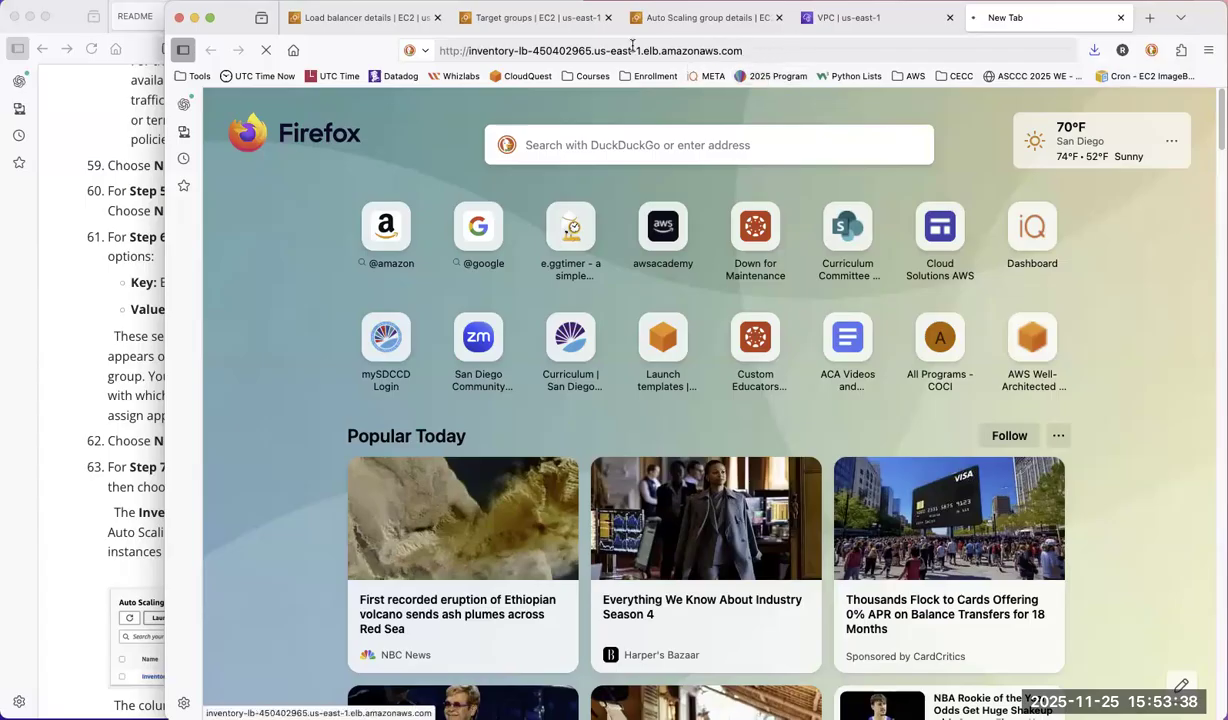
# Refresh Inventory-ASG's activity history and check the launch status of its EC2 instances
pyautogui.click(648, 17)
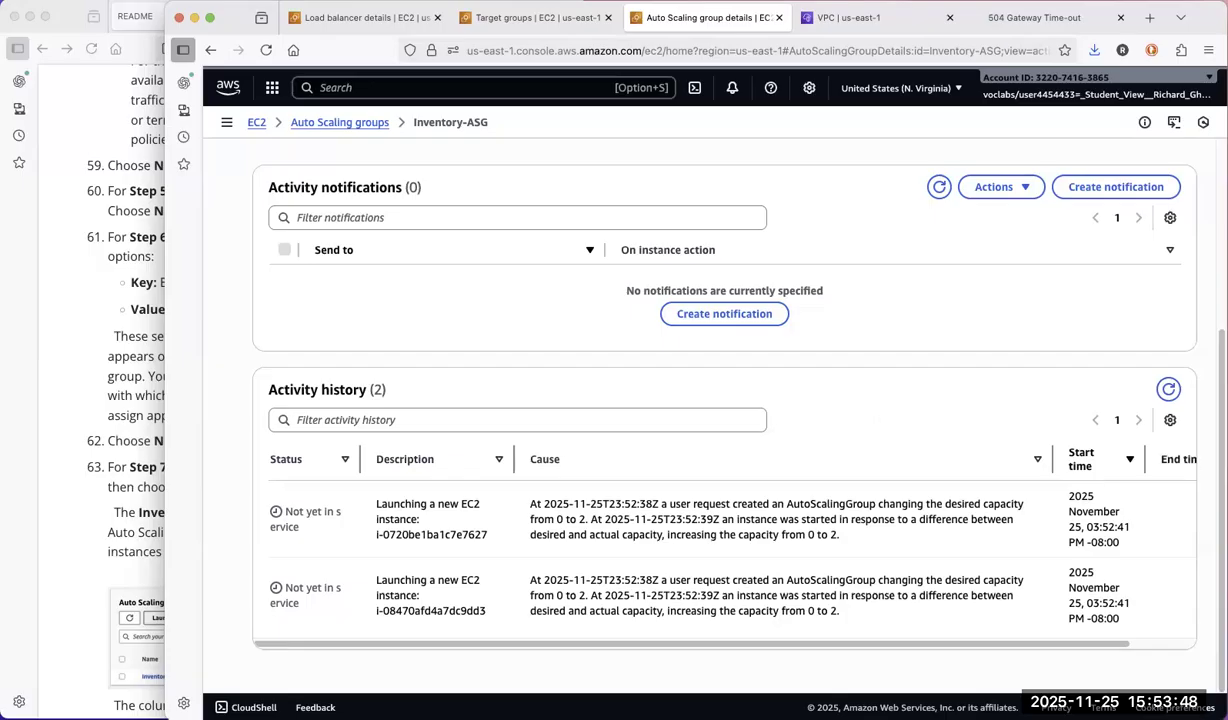
pyautogui.scroll(1, 710, 400)
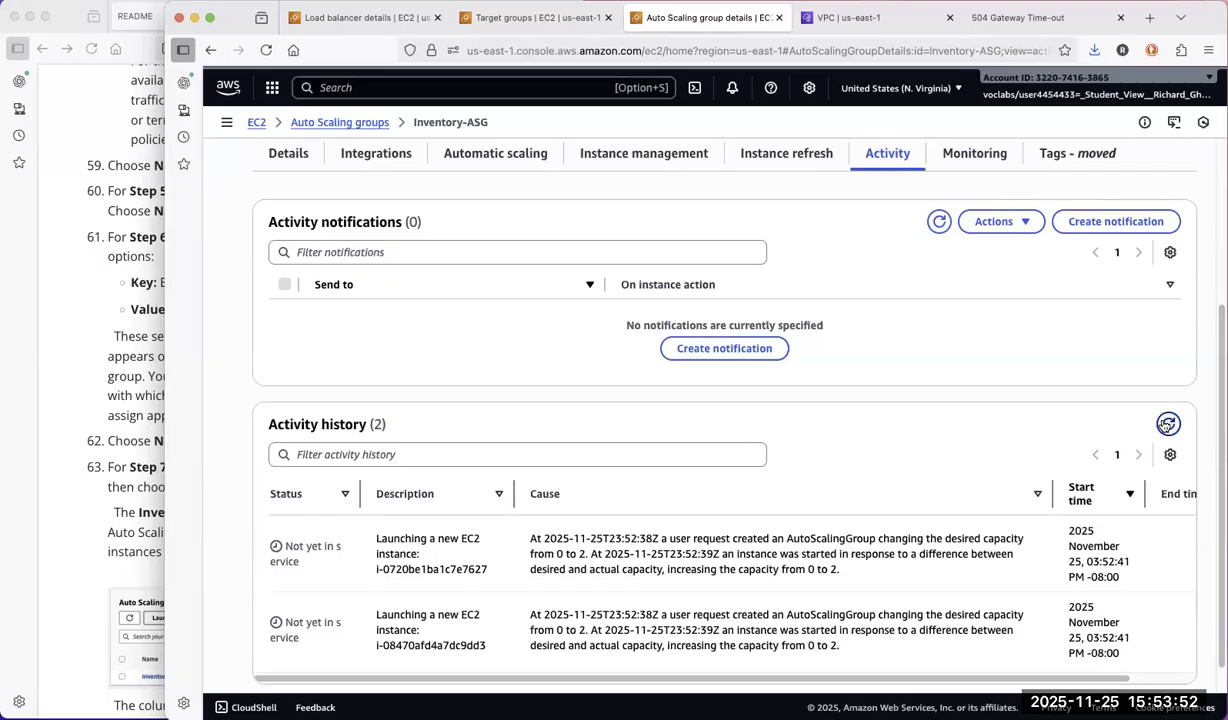
pyautogui.click(1164, 424)
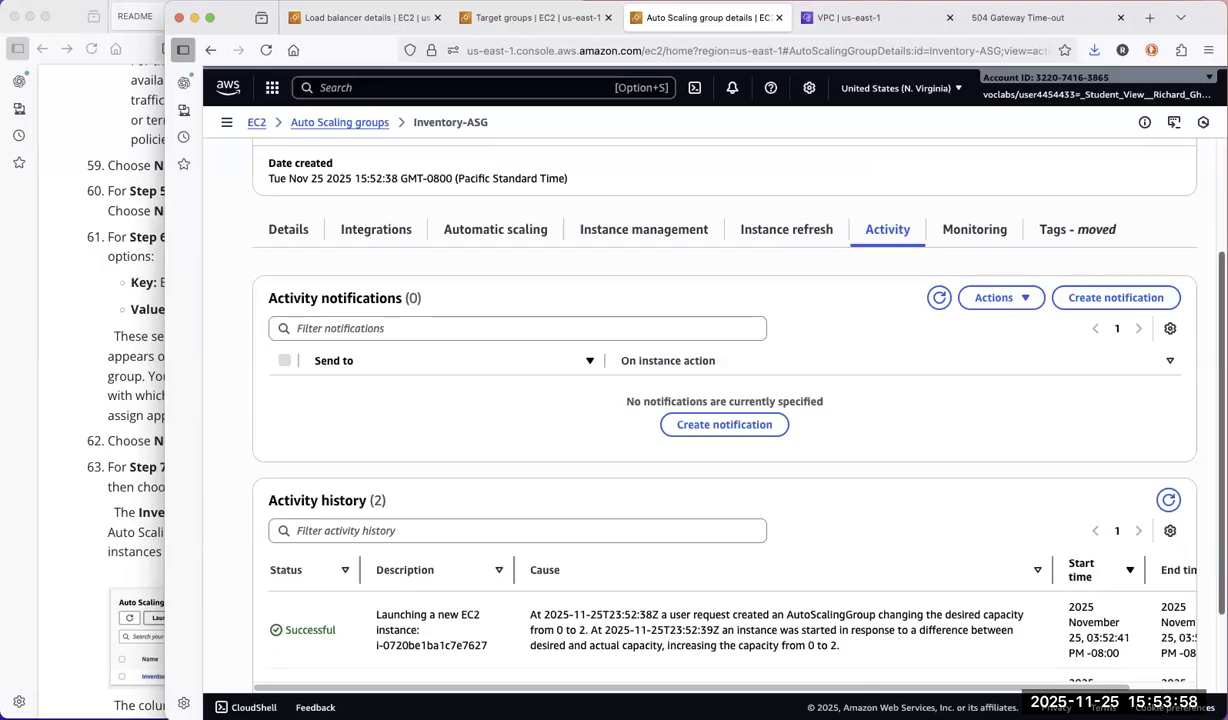
pyautogui.scroll(-3, 680, 584)
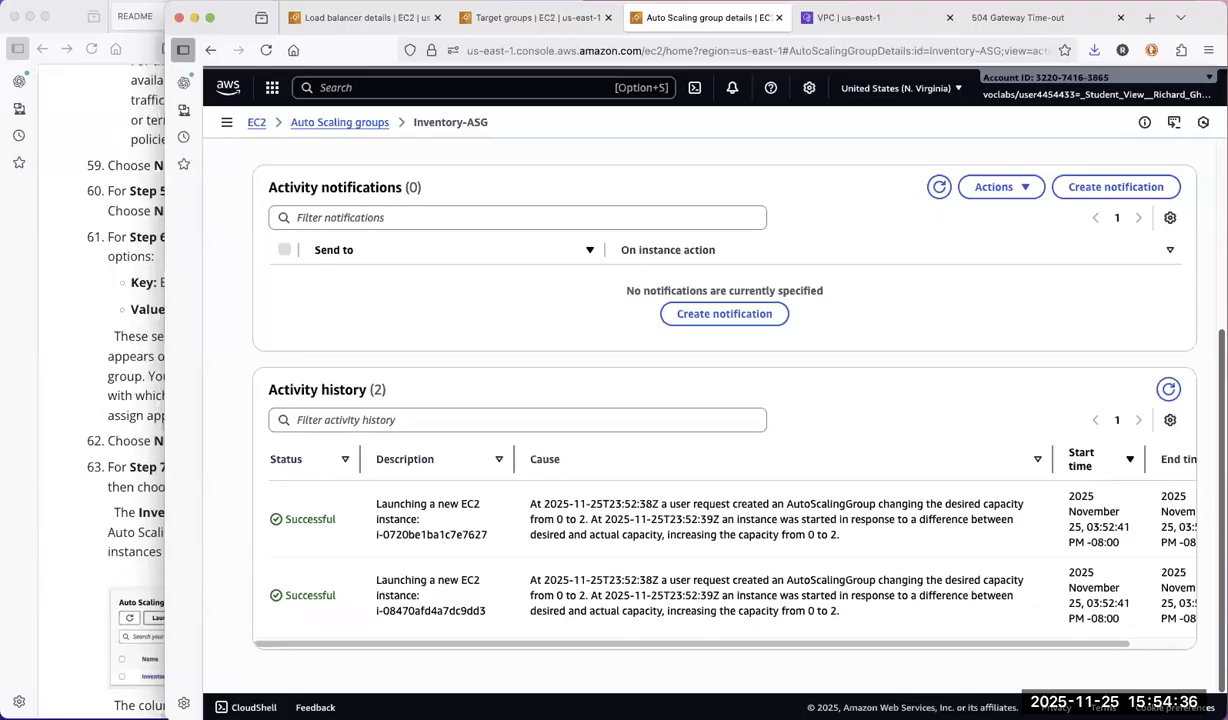
pyautogui.scroll(5, 423, 370)
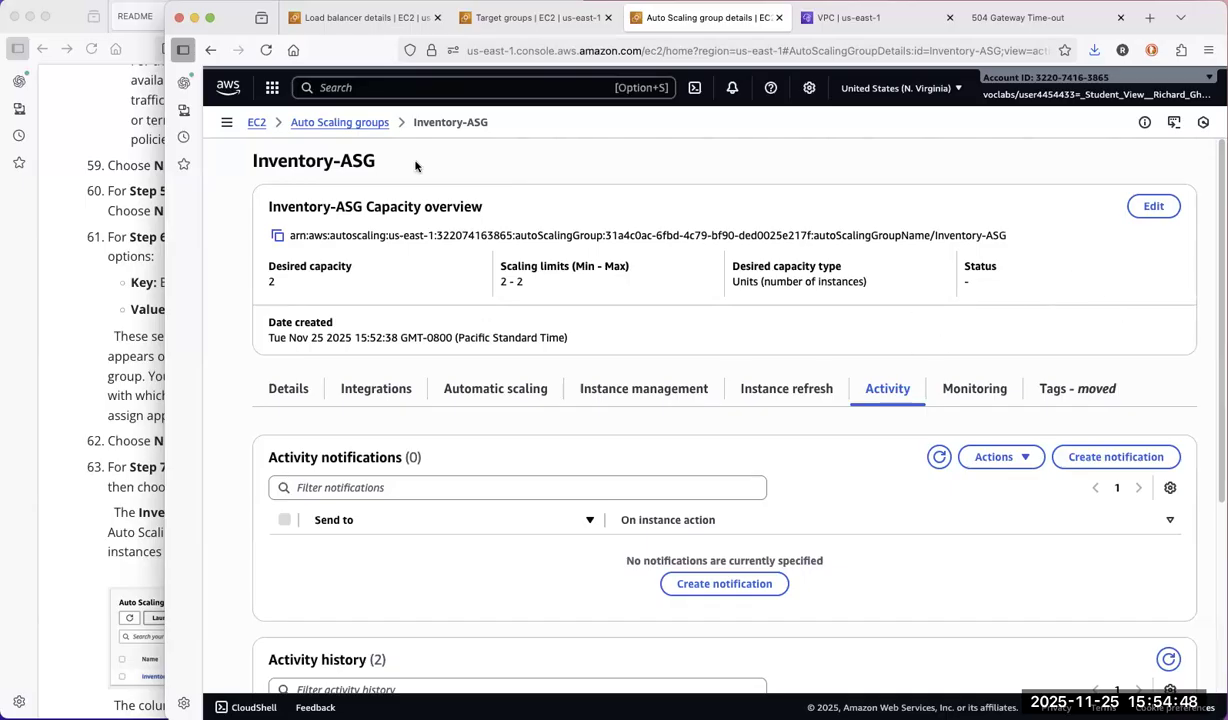
# Reload the Inventory-ASG details page and check the lifecycle and health of its managed instances
pyautogui.click(262, 51)
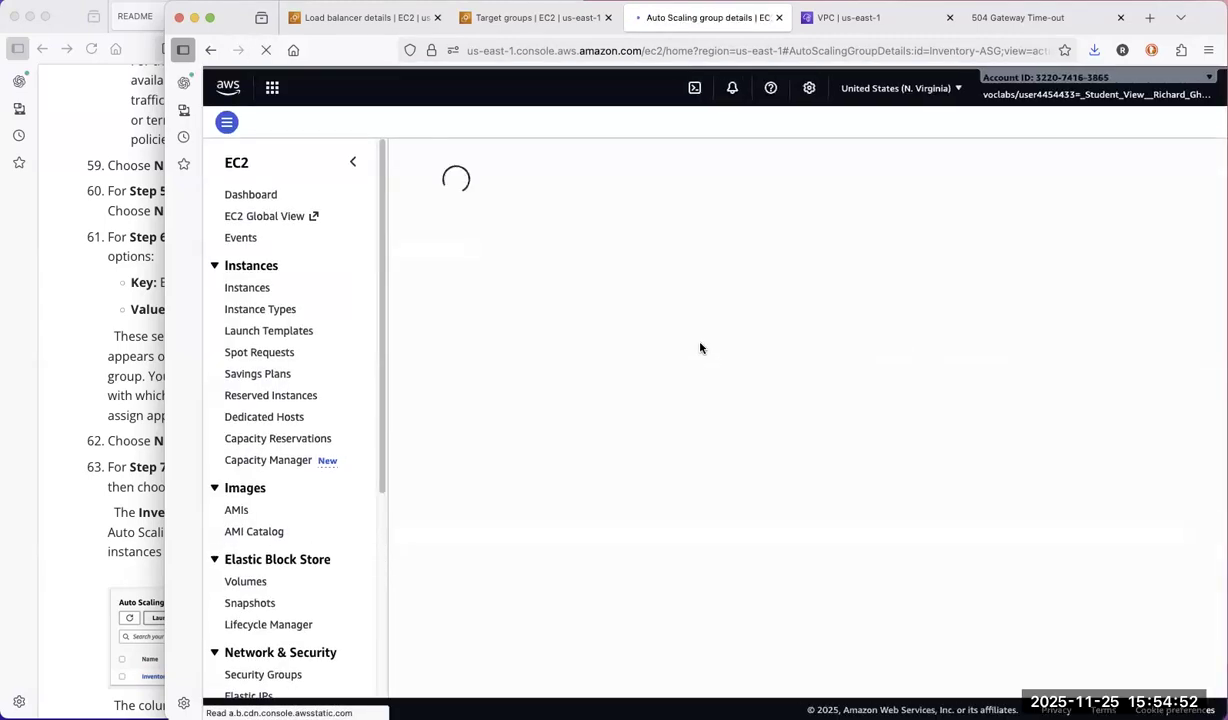
pyautogui.click(352, 163)
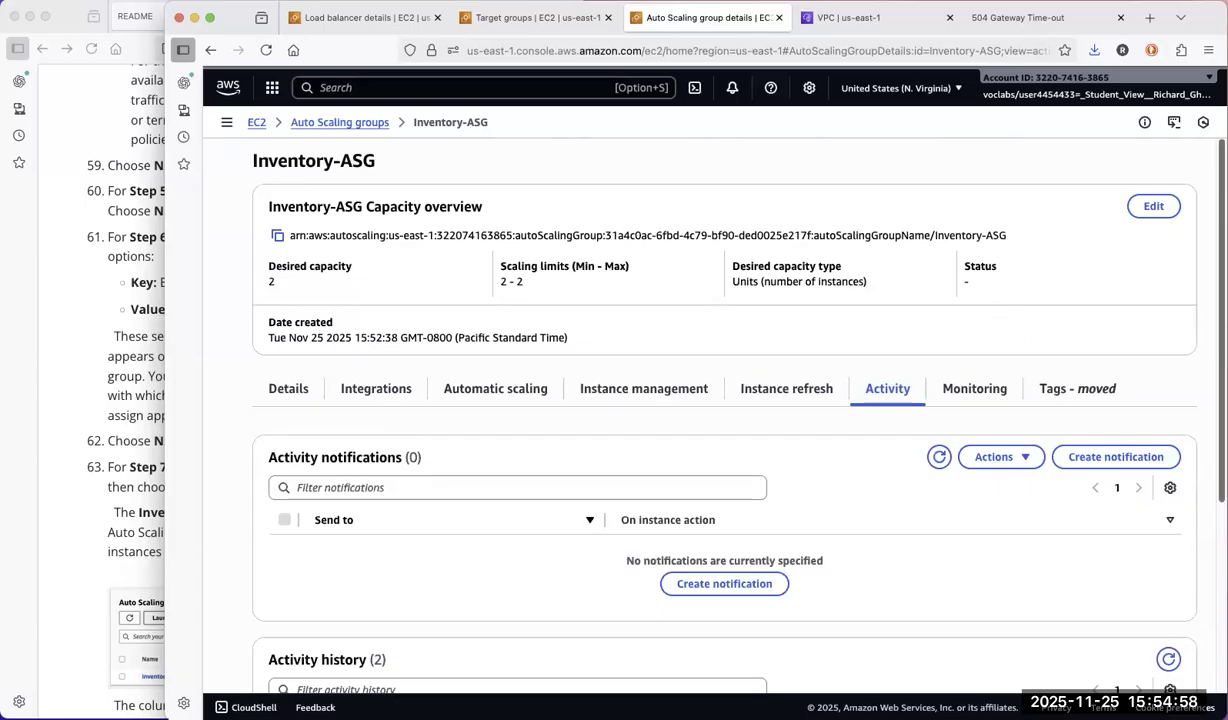
pyautogui.scroll(-5, 380, 420)
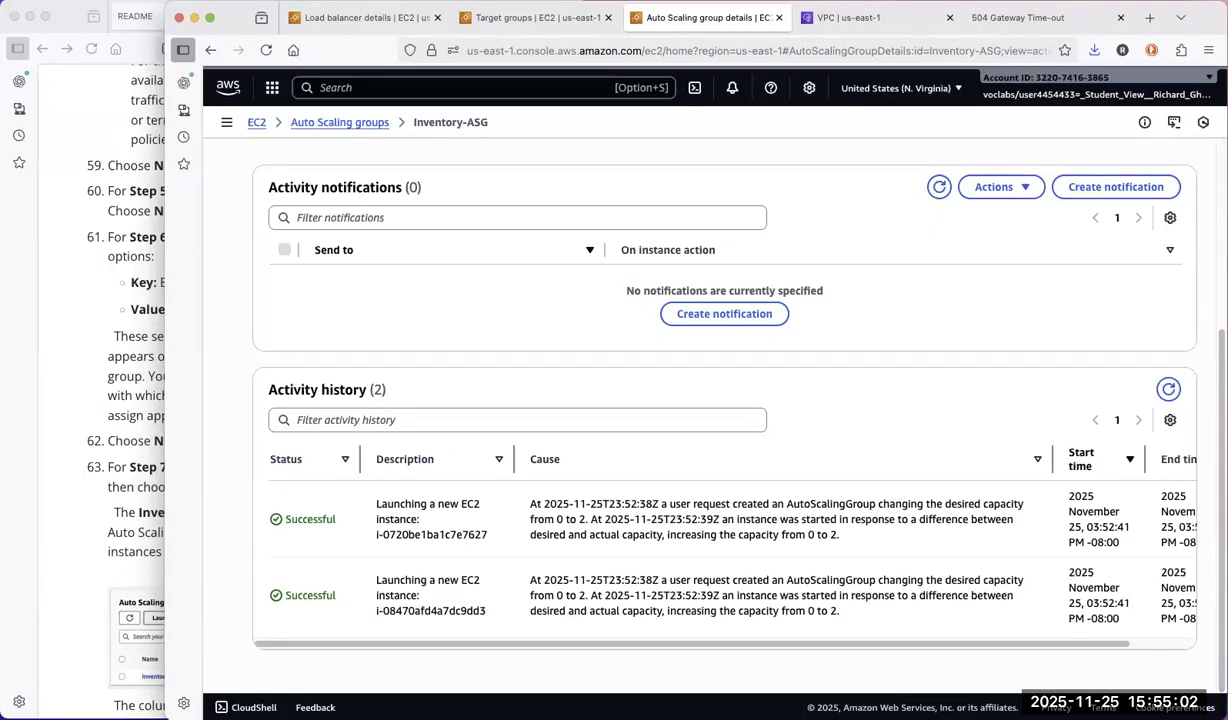
pyautogui.scroll(5, 710, 400)
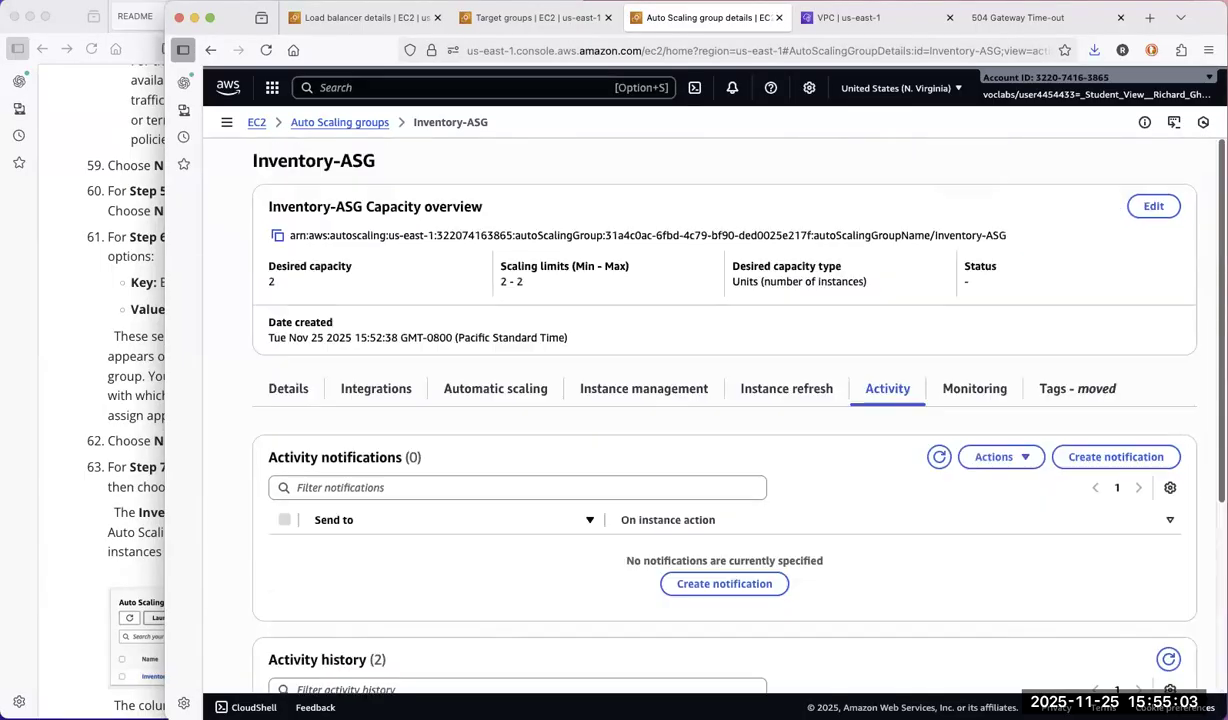
pyautogui.click(663, 399)
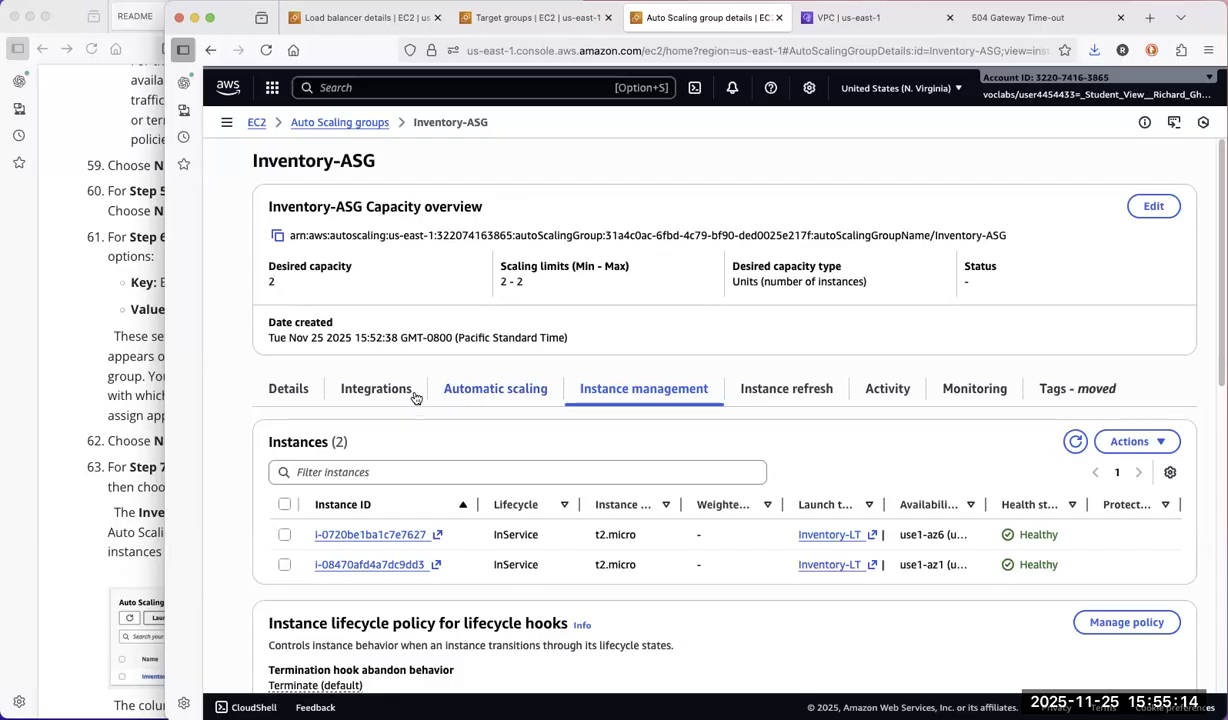
# Reload the application page at Inventory-LB's DNS name and read the README's notes following Step 7 through item 64
pyautogui.click(1003, 24)
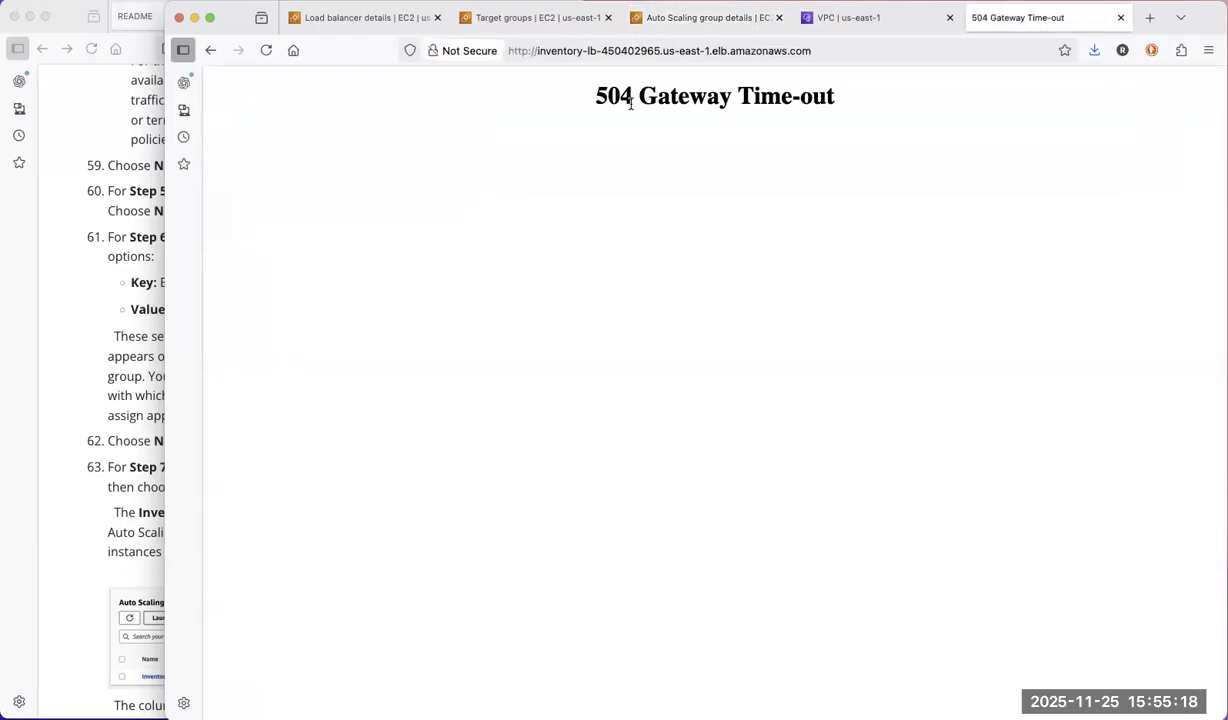
pyautogui.click(265, 50)
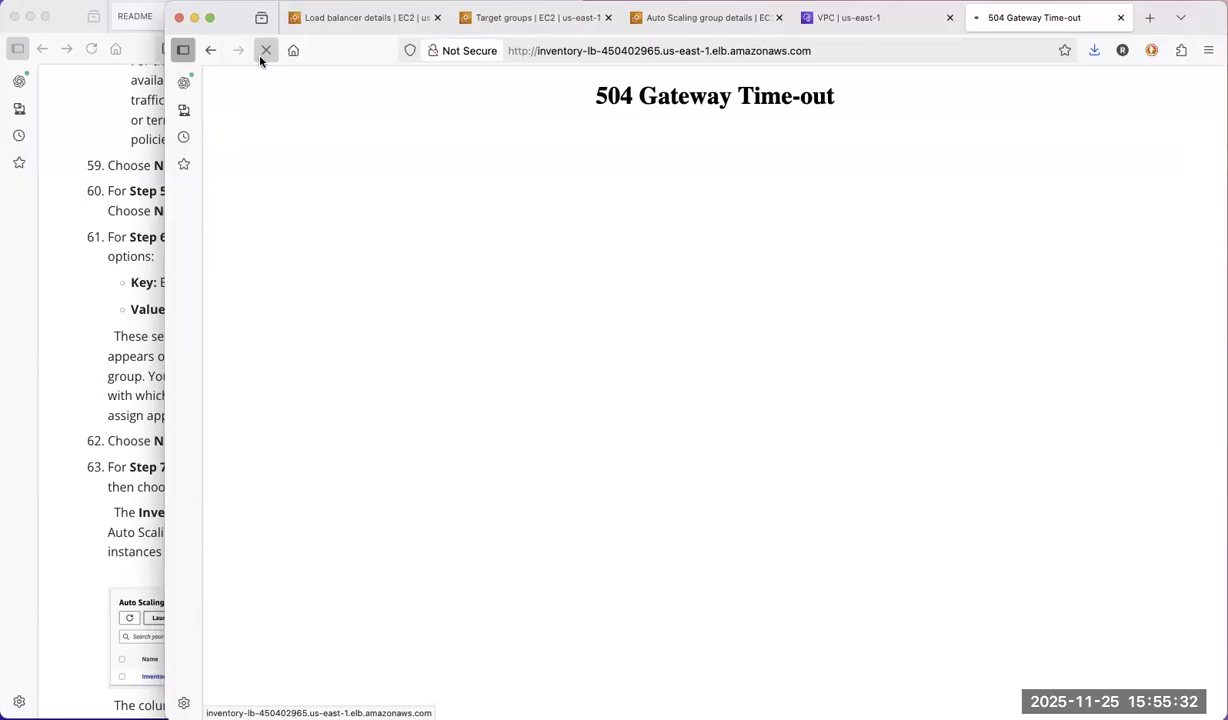
pyautogui.click(129, 560)
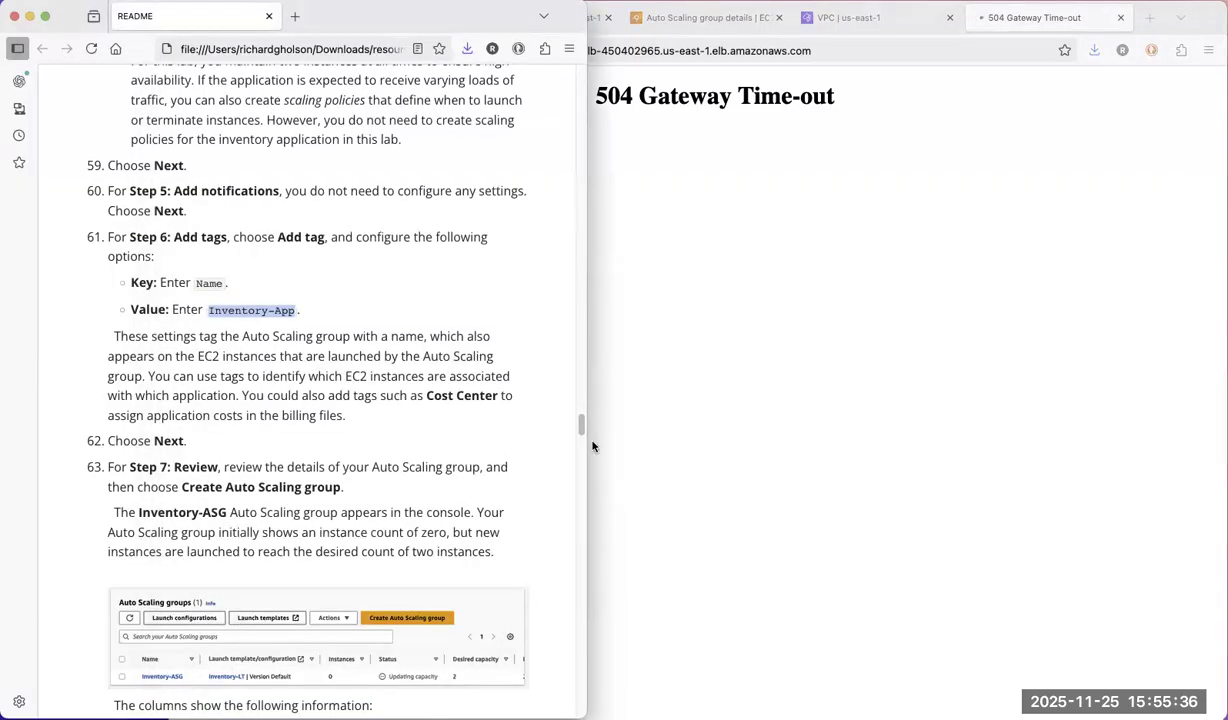
pyautogui.moveTo(581, 425)
pyautogui.mouseDown()
pyautogui.moveTo(582, 460)
pyautogui.moveTo(581, 438)
pyautogui.moveTo(579, 448)
pyautogui.mouseUp()
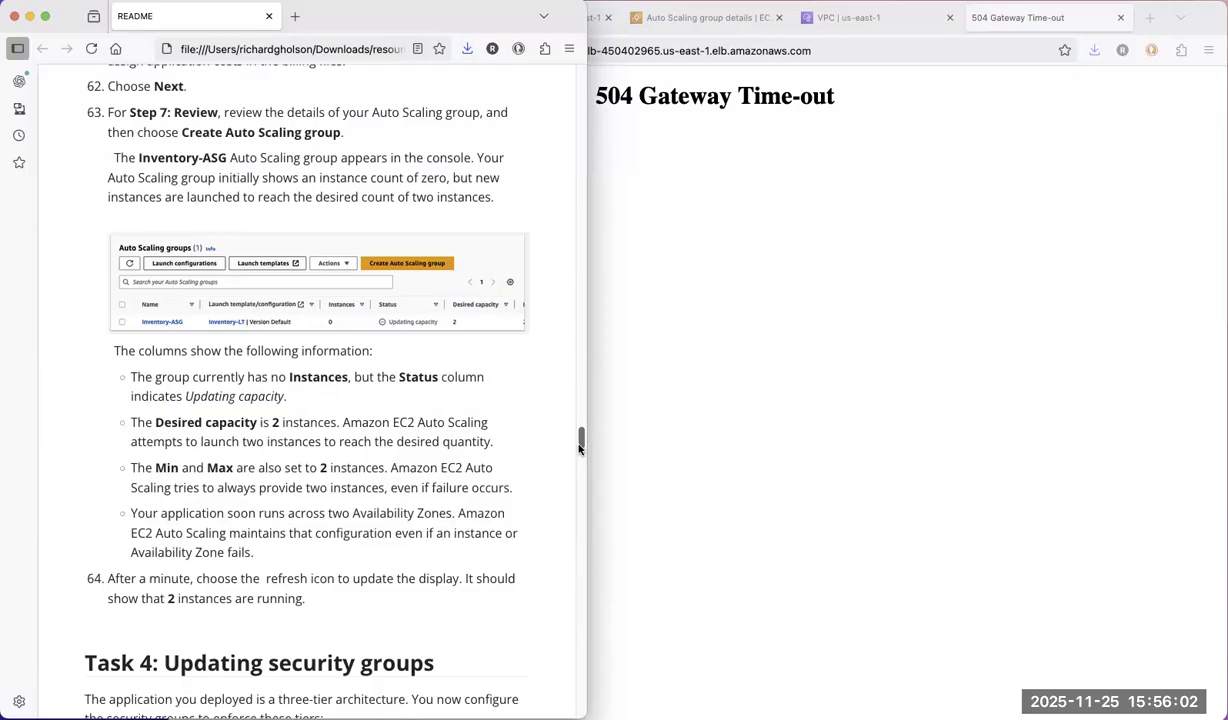
# Examine Inventory-LB's listener forwarding rule and its network mapping
pyautogui.click(841, 315)
pyautogui.click(320, 22)
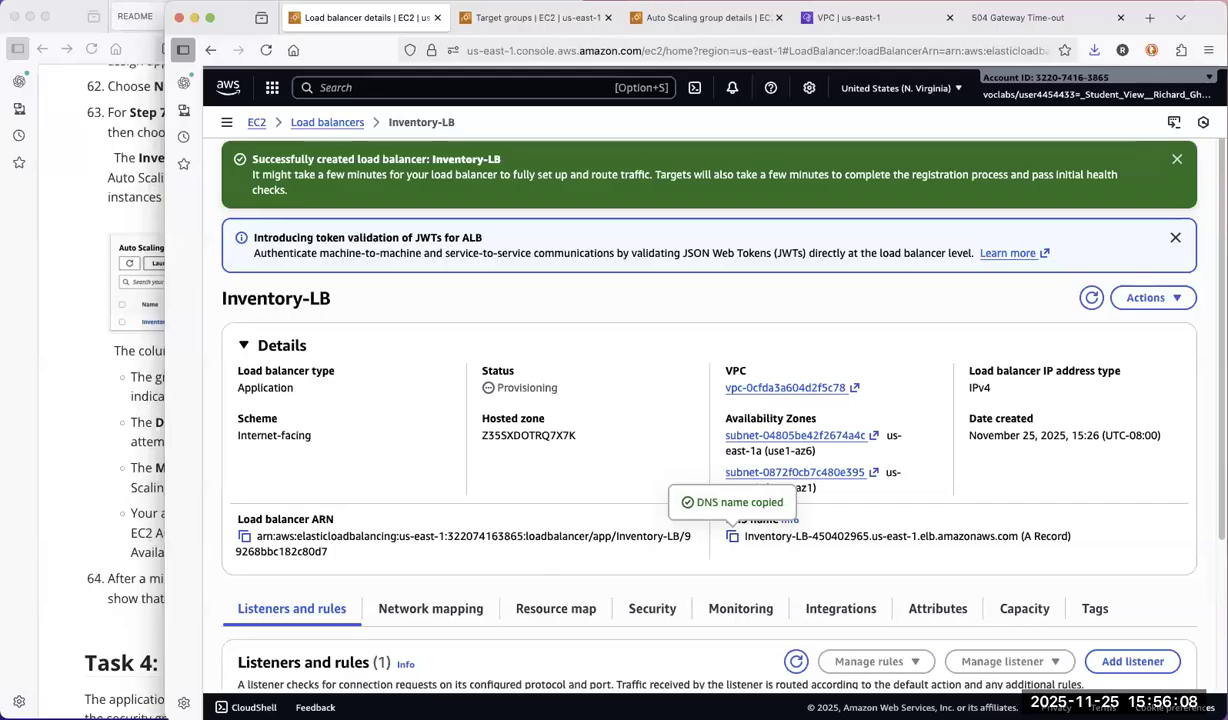
pyautogui.scroll(-3, 700, 400)
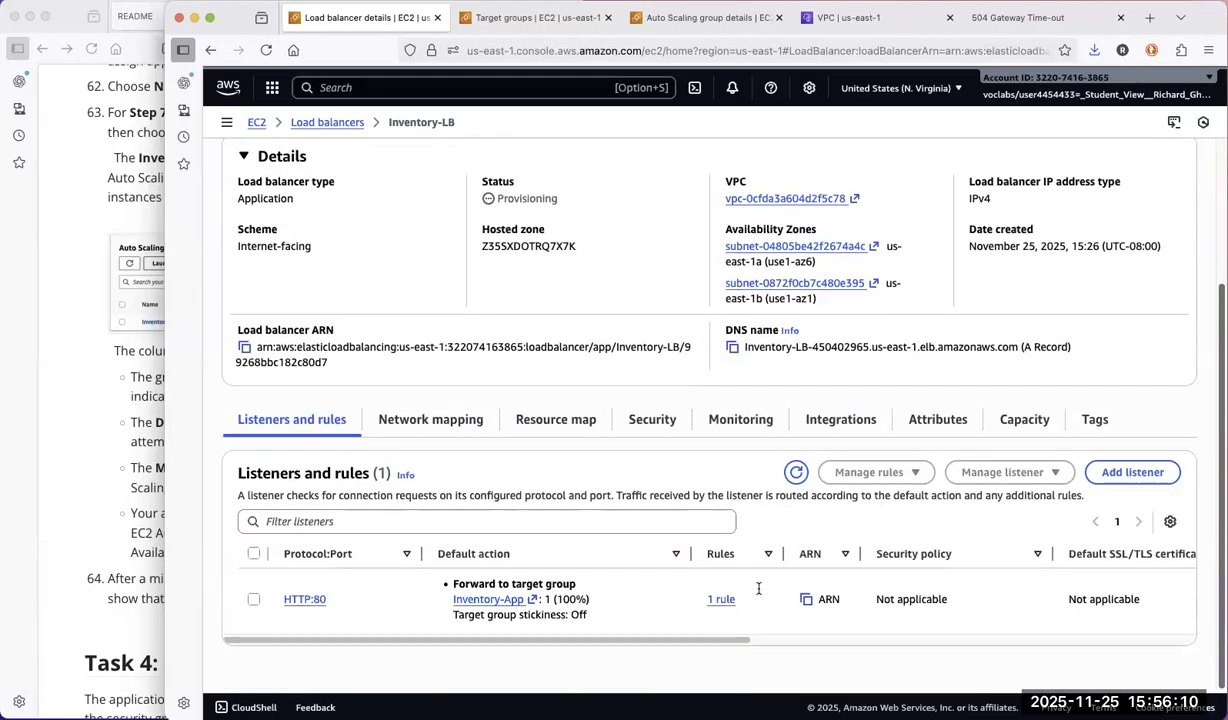
pyautogui.click(421, 421)
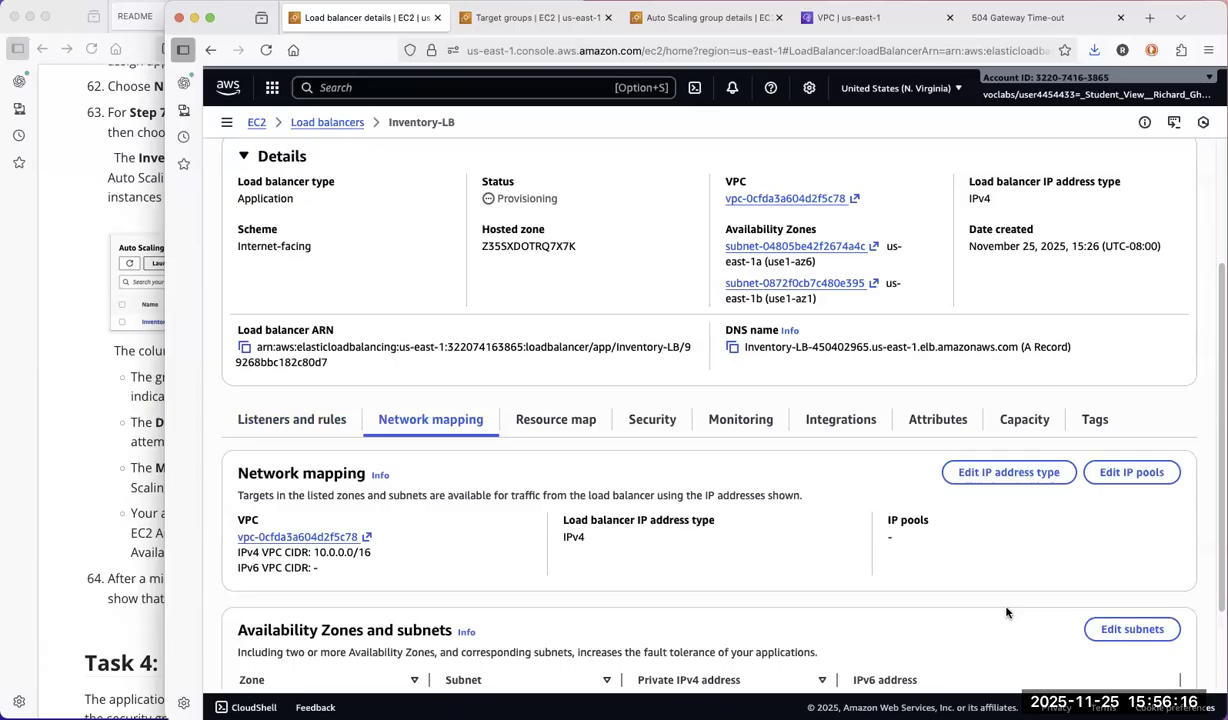
pyautogui.scroll(3, 900, 580)
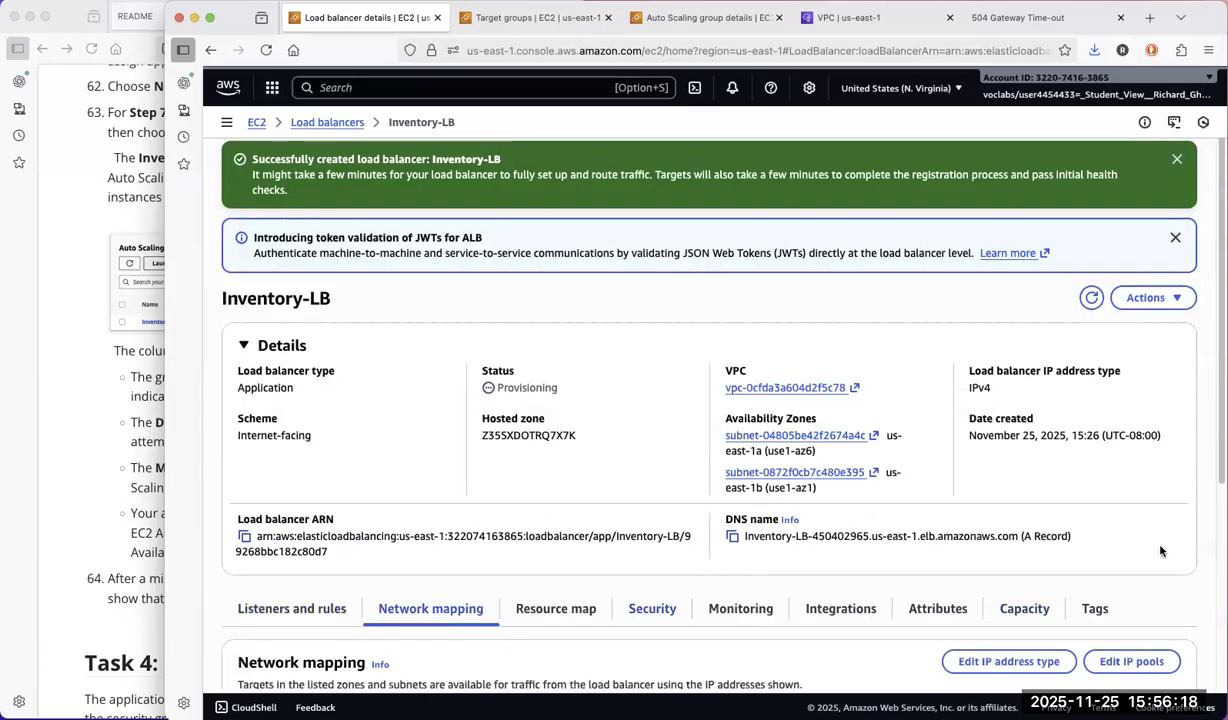
# Open the security group attached to Inventory-LB in its own tab and check its inbound rules
pyautogui.click(650, 610)
pyautogui.scroll(-2, 650, 600)
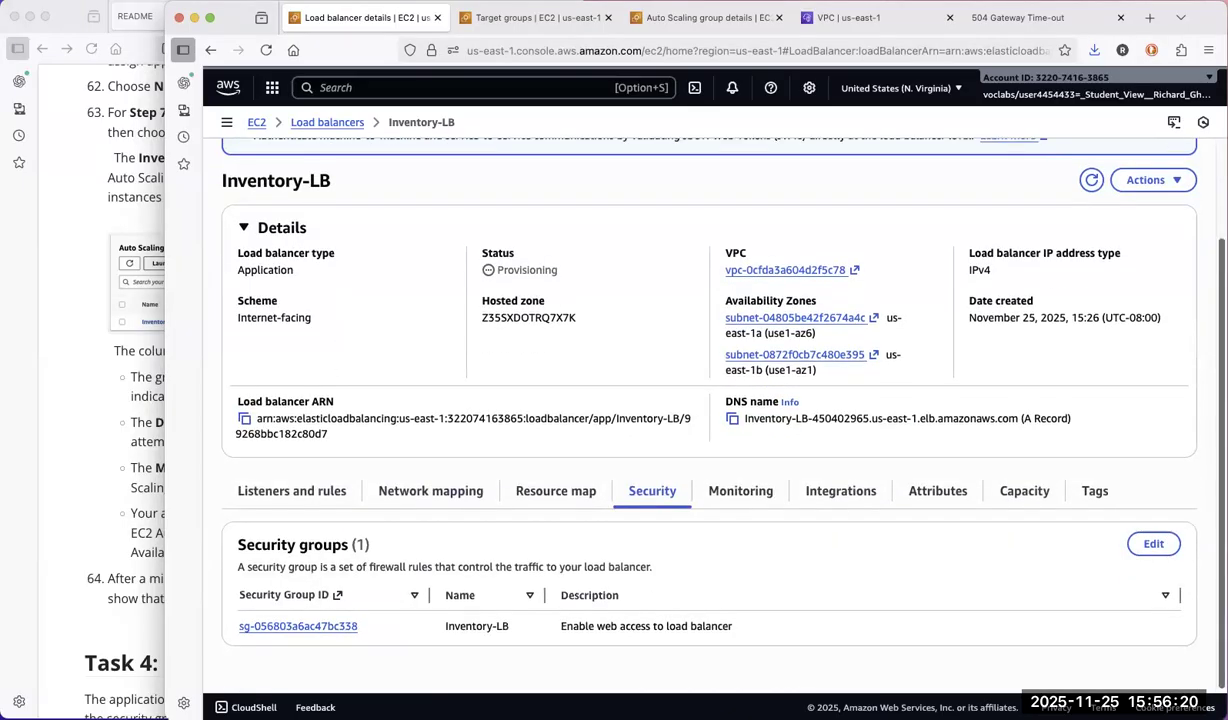
pyautogui.click(298, 627)
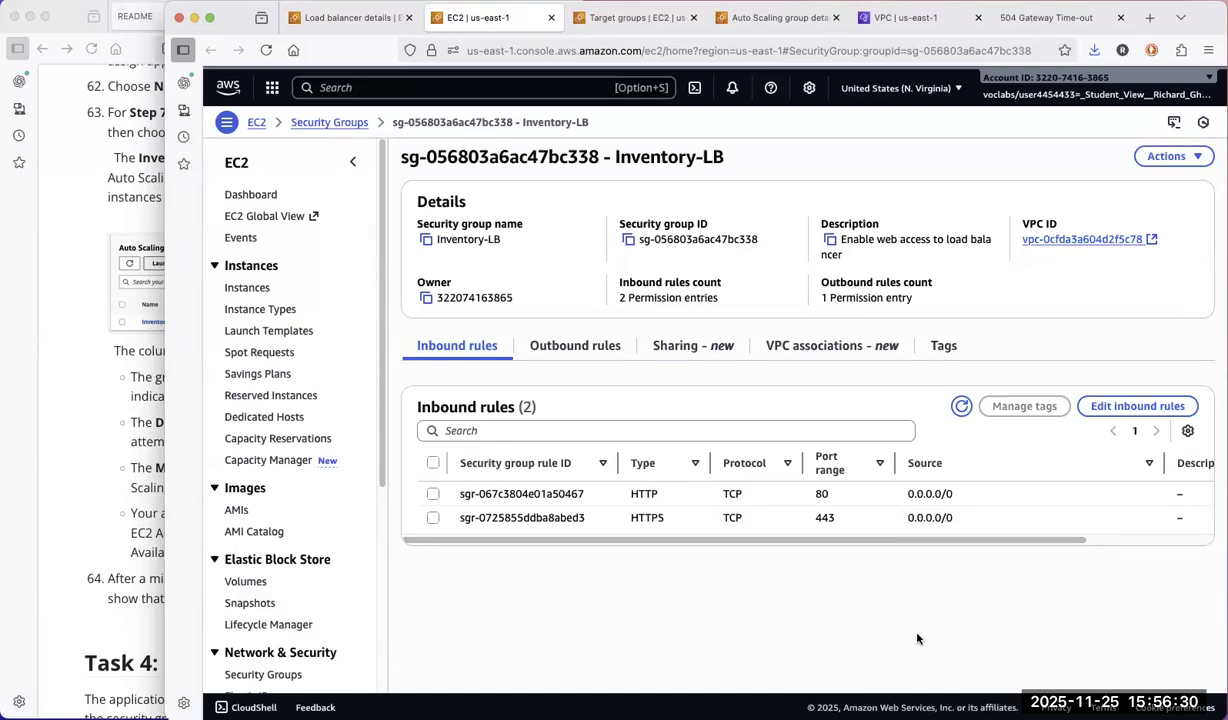
# Read the README's Task 4 introduction on updating security groups and Task 4.1 on the load balancer security group
pyautogui.click(140, 640)
pyautogui.scroll(3, 170, 638)
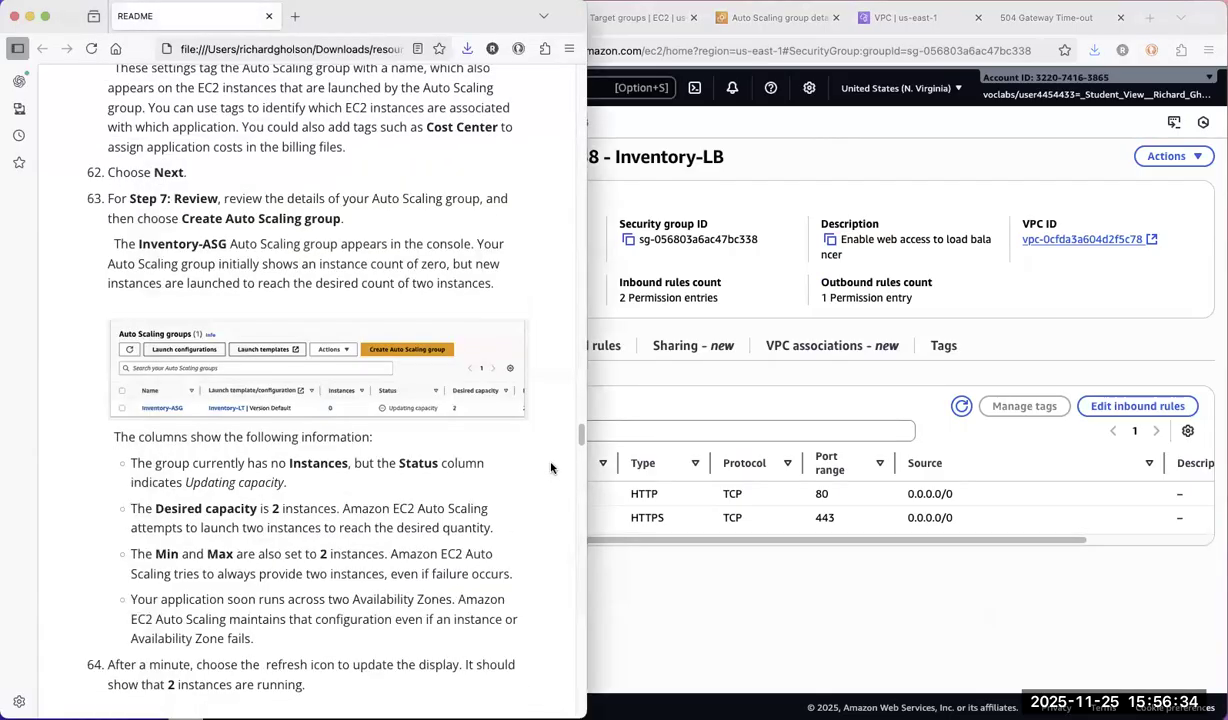
pyautogui.moveTo(581, 448); pyautogui.dragTo(581, 463)
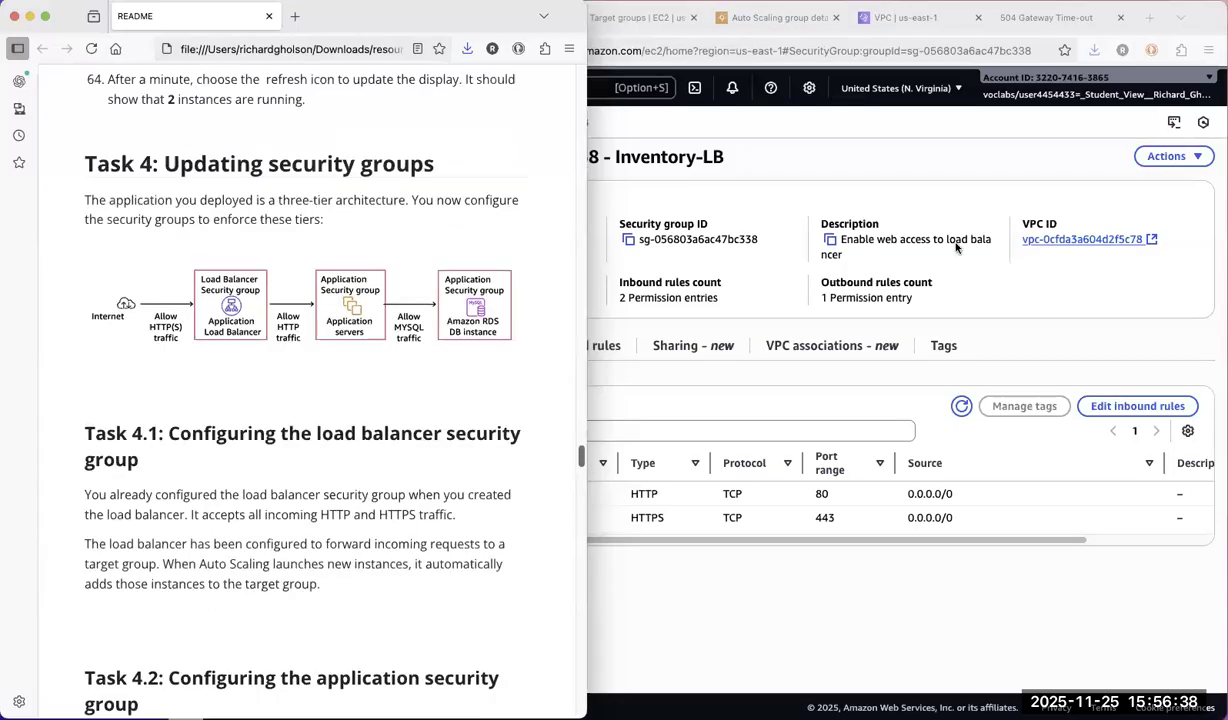